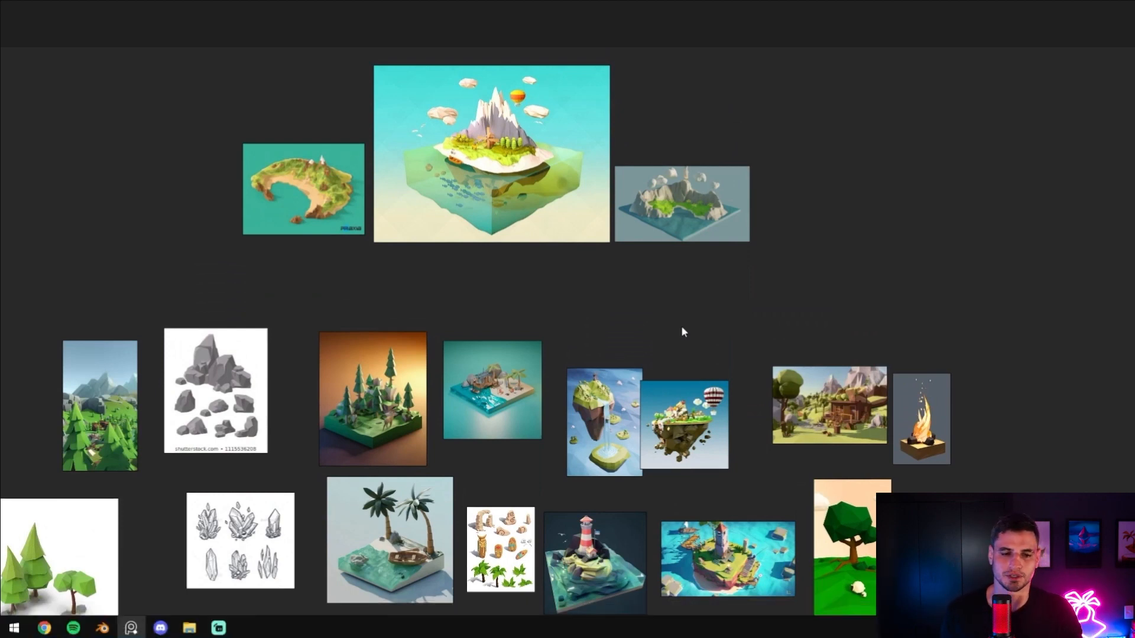
- Examine the reference images on the board, from the floating-island concepts to the rocks, forest, crystals and palm-tree beach scene
middle_click_drag(682, 328, 707, 425)
scroll(493, 204, "up", 5)
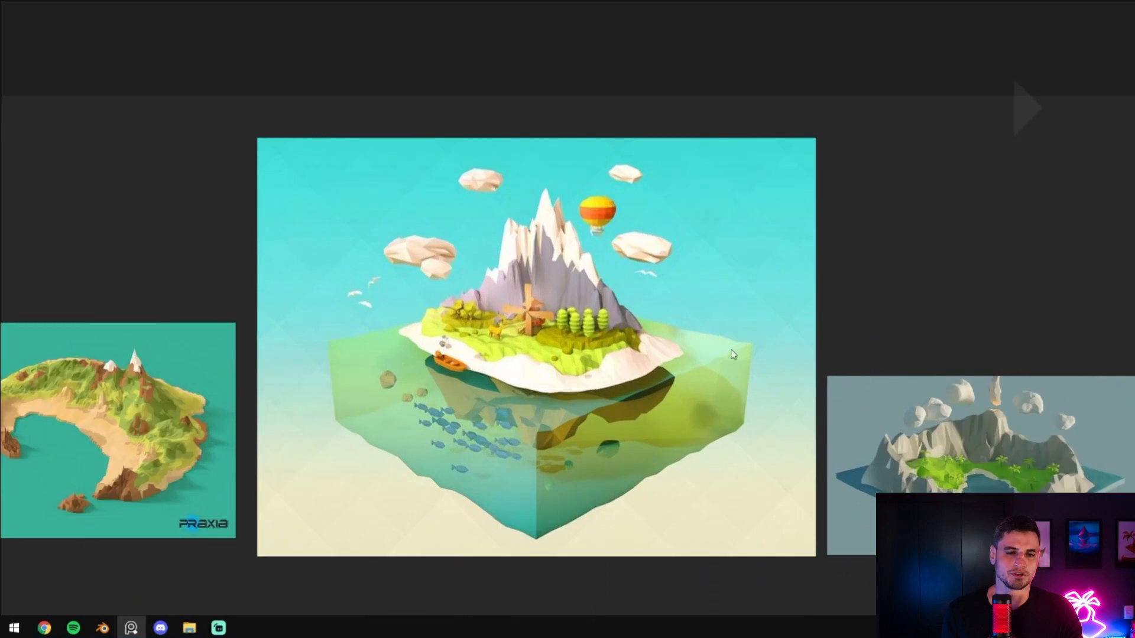
middle_click_drag(422, 311, 656, 110)
middle_click_drag(306, 390, 542, 189)
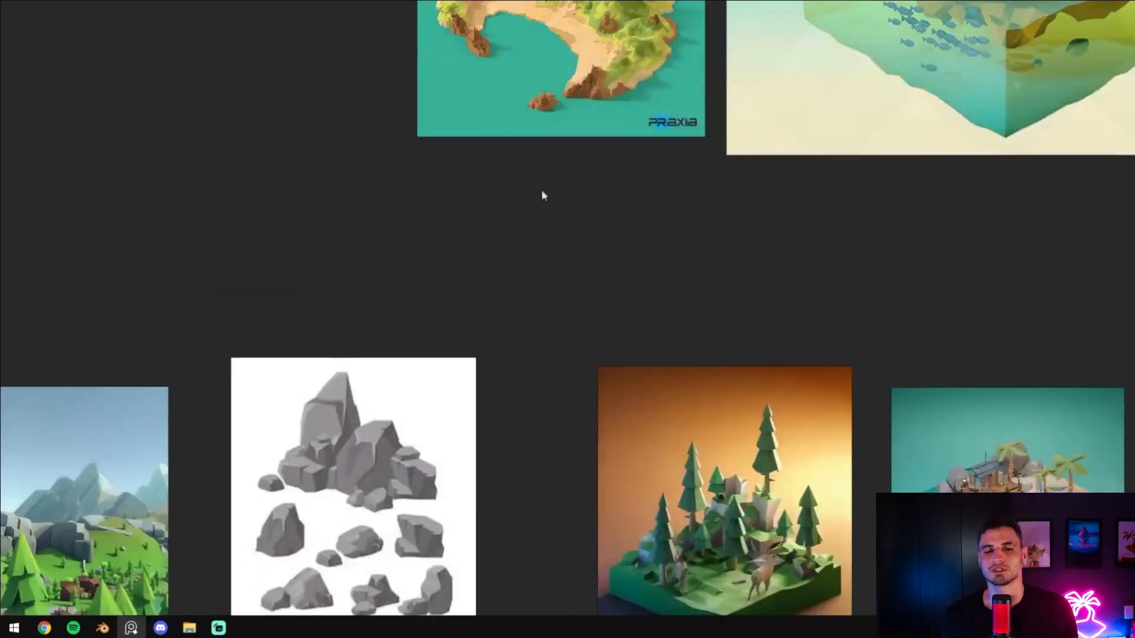
middle_click_drag(212, 514, 417, 304)
scroll(590, 269, "up", 2)
middle_click_drag(204, 325, 584, 332)
scroll(584, 331, "up", 5)
scroll(684, 216, "down", 4)
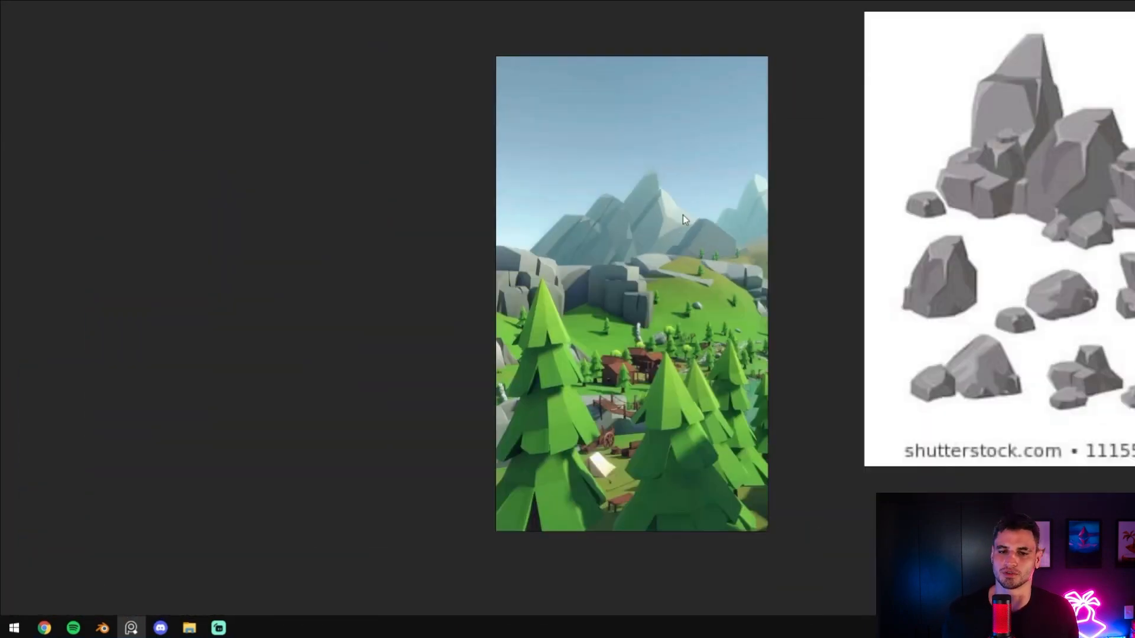
middle_click_drag(487, 508, 459, 215)
middle_click_drag(977, 342, 610, 388)
scroll(611, 387, "up", 2)
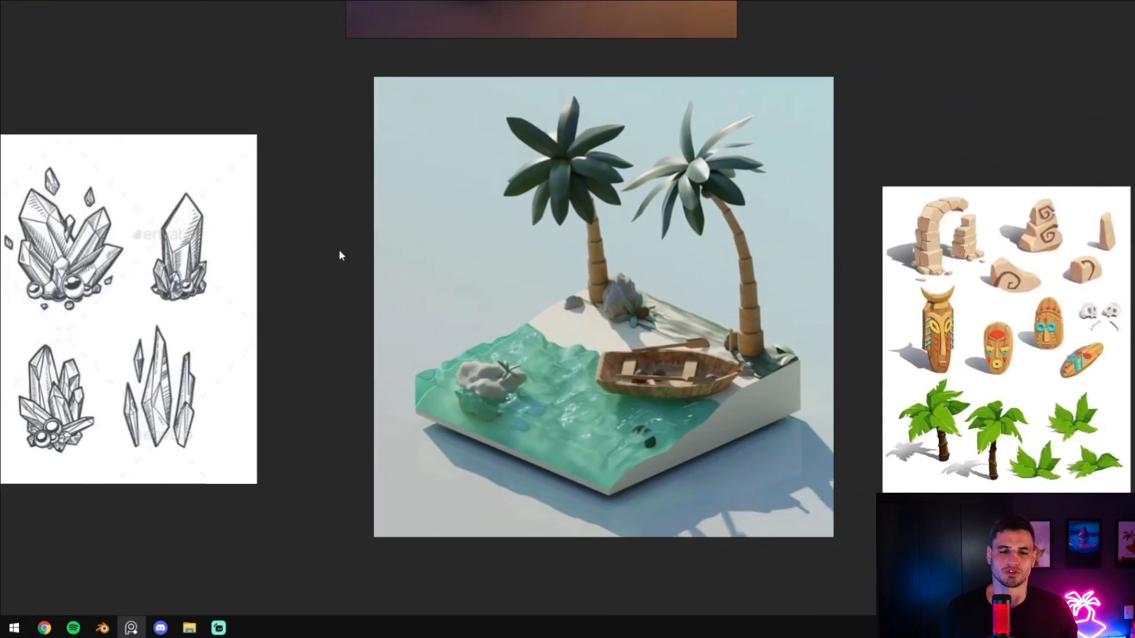
key("space")
left_click(34, 609)
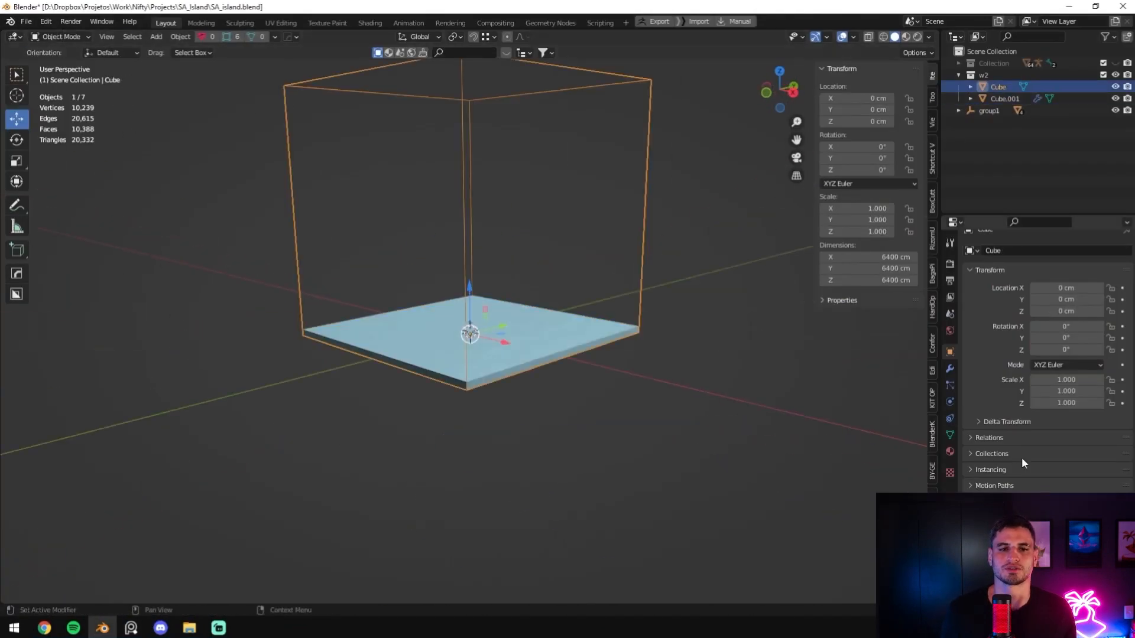
- Trace the island's coastline over the square water slab in top view by repeatedly extruding a single vertex
left_click(671, 294)
scroll(772, 469, "up", 3)
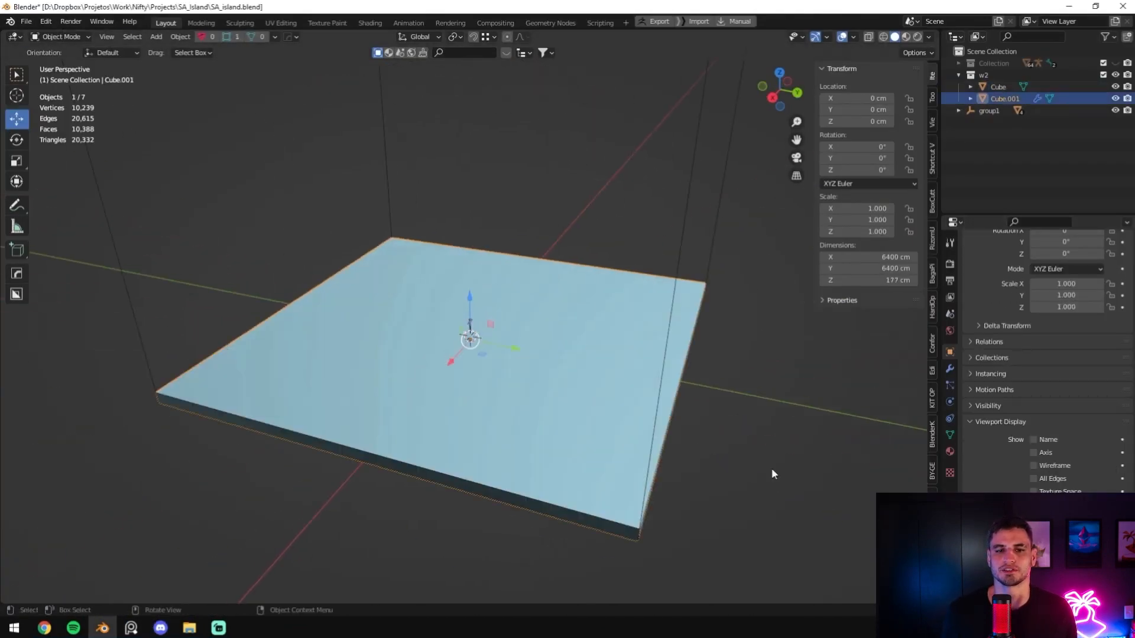
left_click(772, 468)
key("KP_1")
left_click(950, 368)
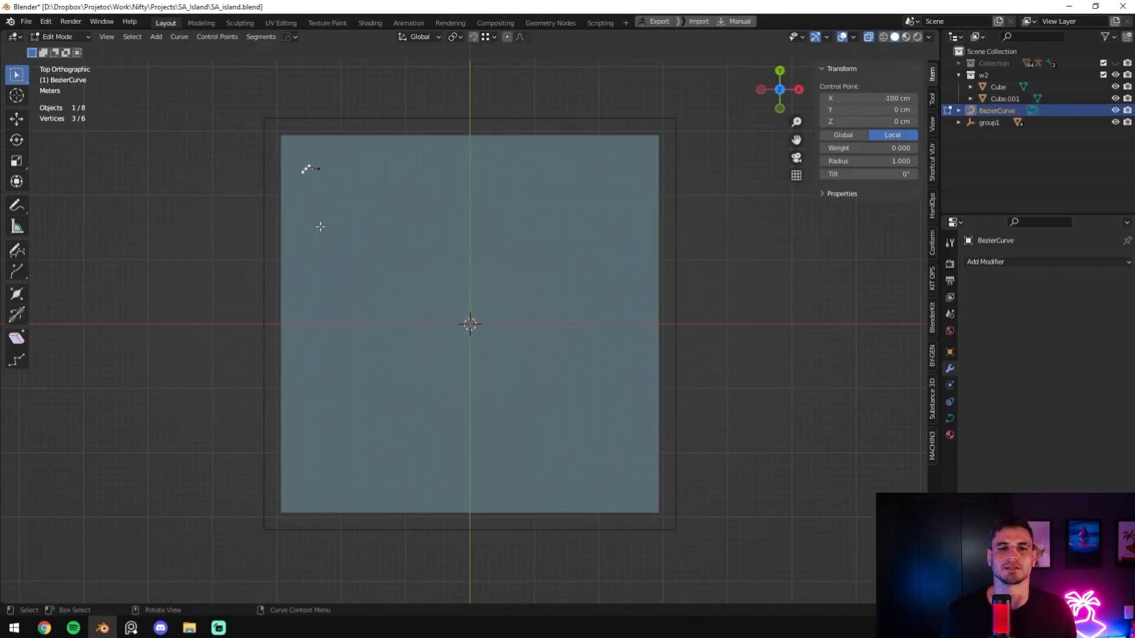
key("m")
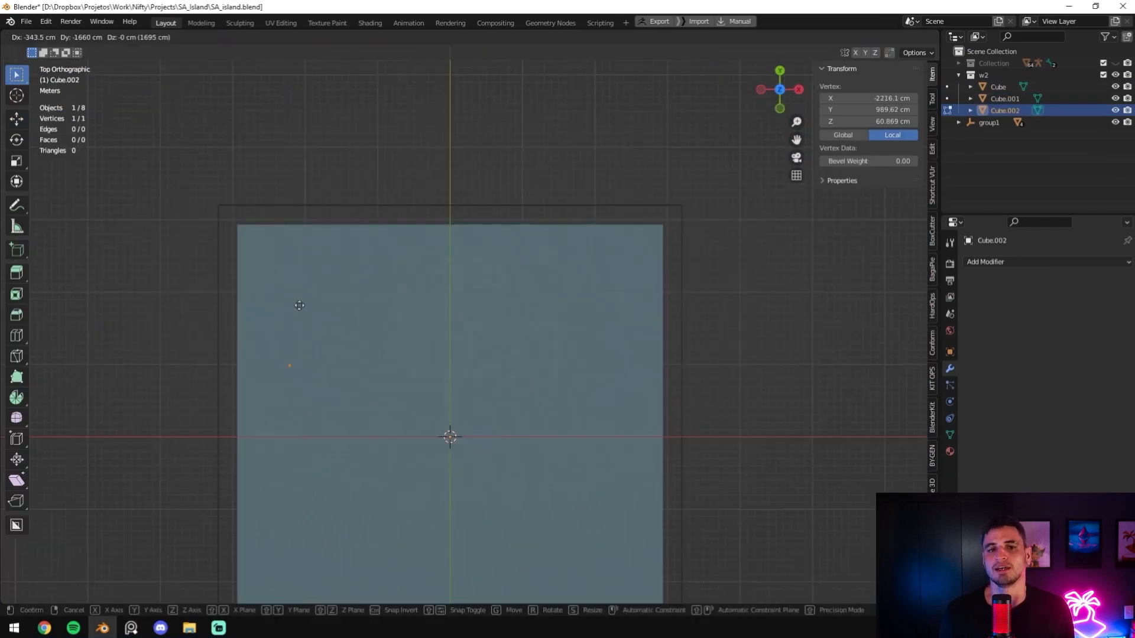
key("e")
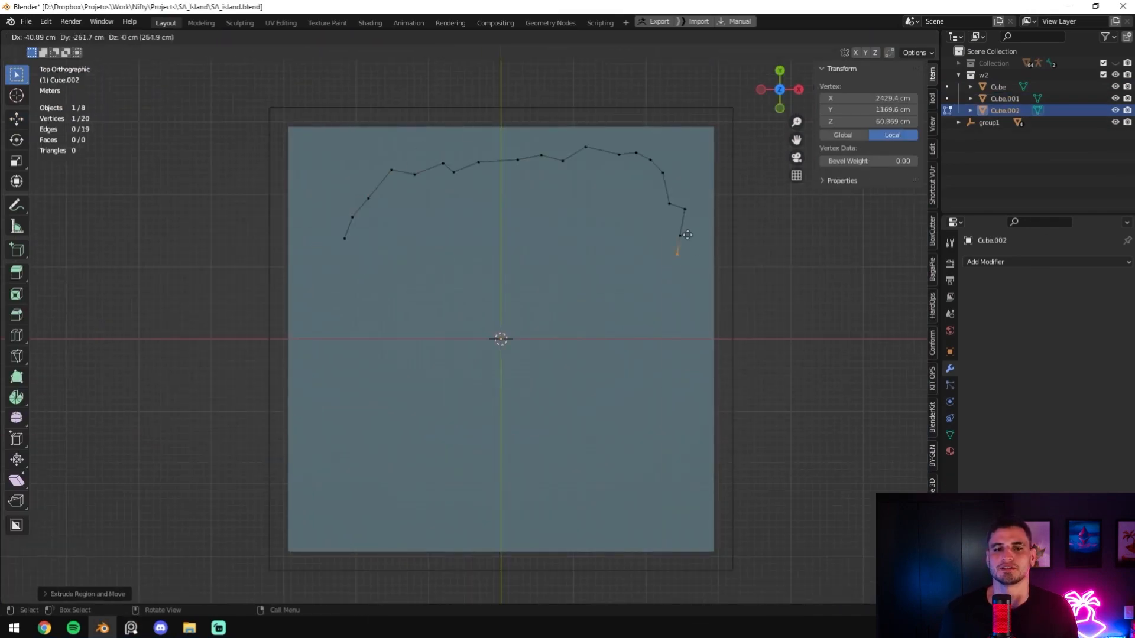
left_click(591, 350)
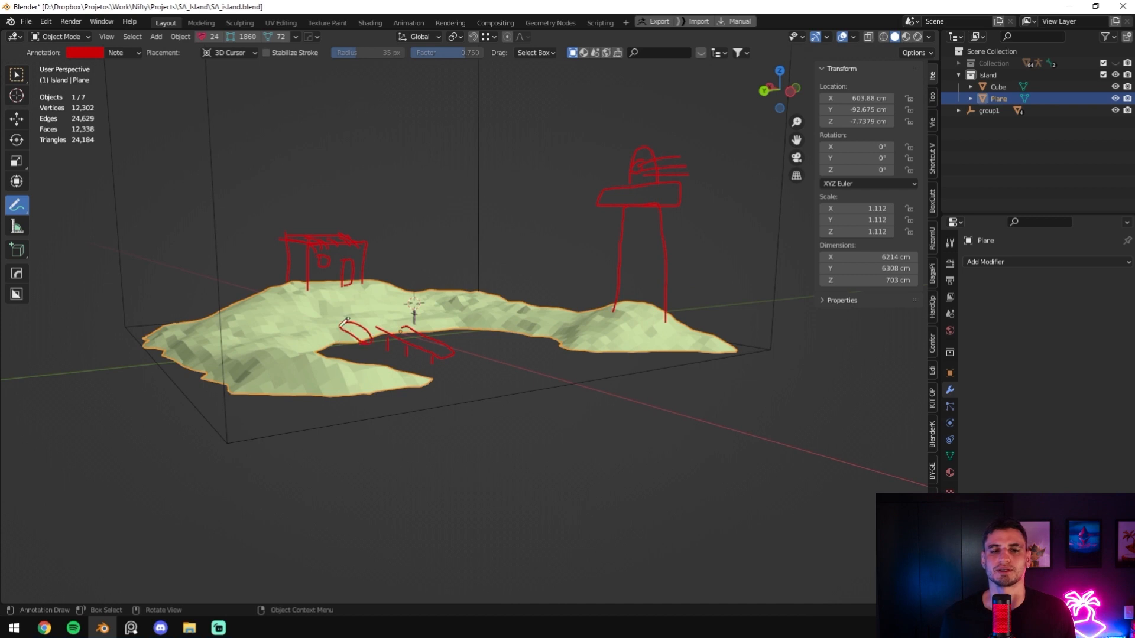
- Move the inner cut edge of the wooden plank down along Z to form a crack in its surface
middle_click_drag(446, 336, 489, 323)
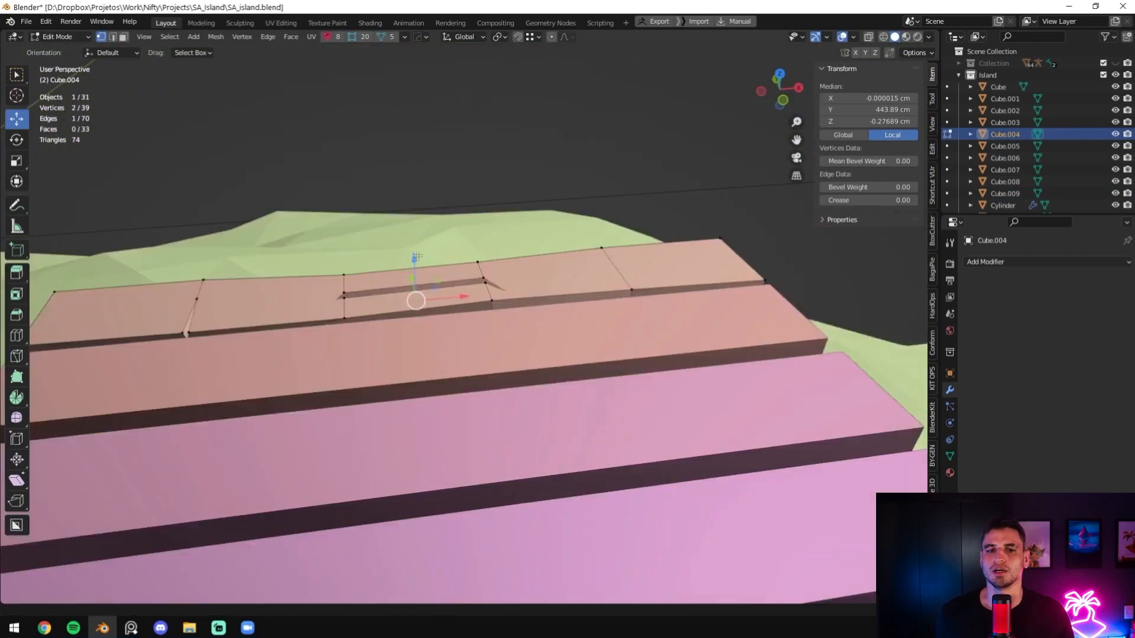
key("g")
key("z")
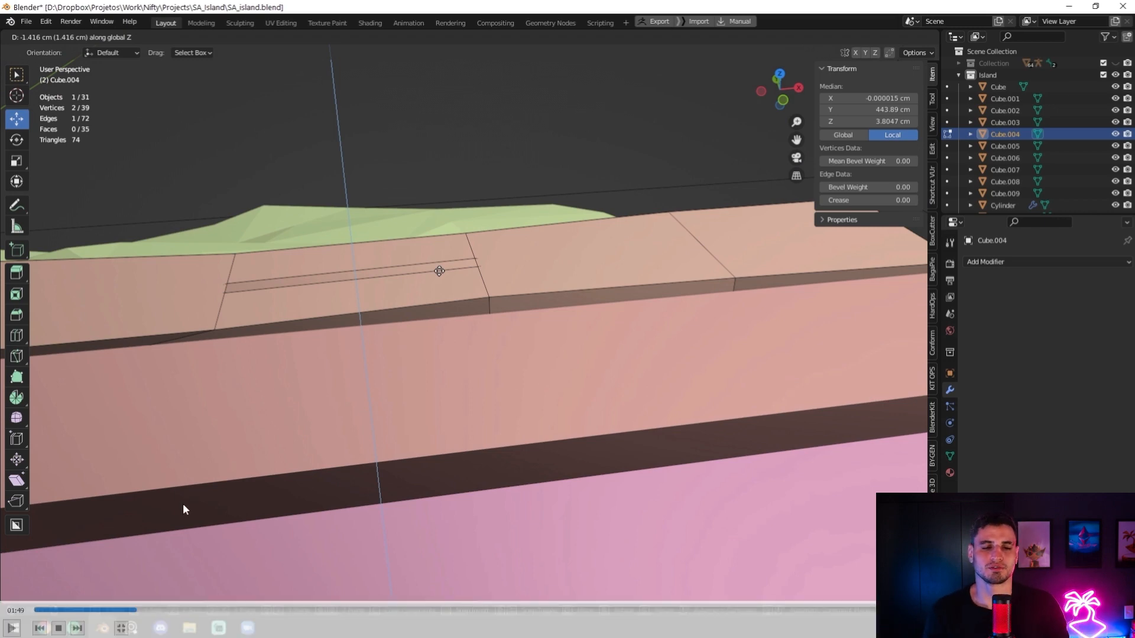
left_click(128, 611)
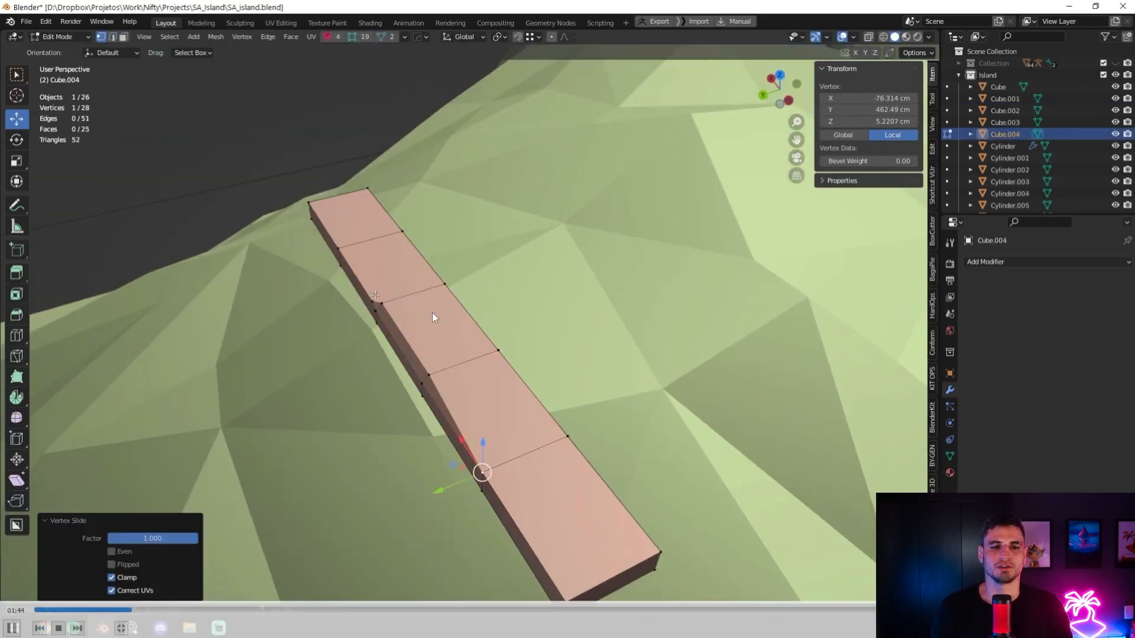
key("space")
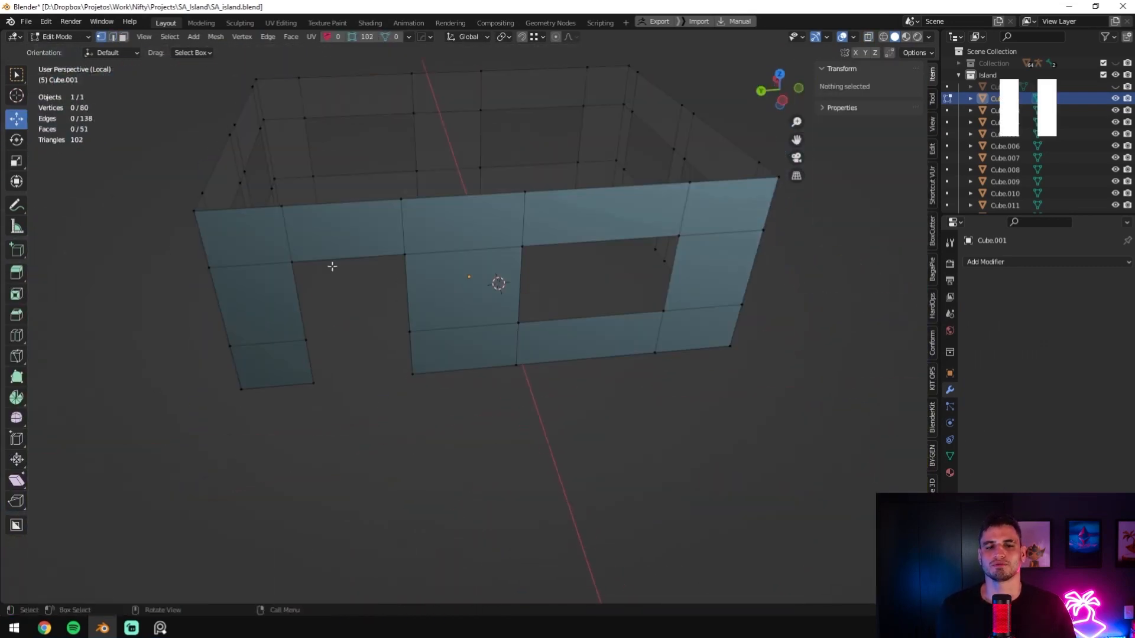
mouse_move(595, 510)
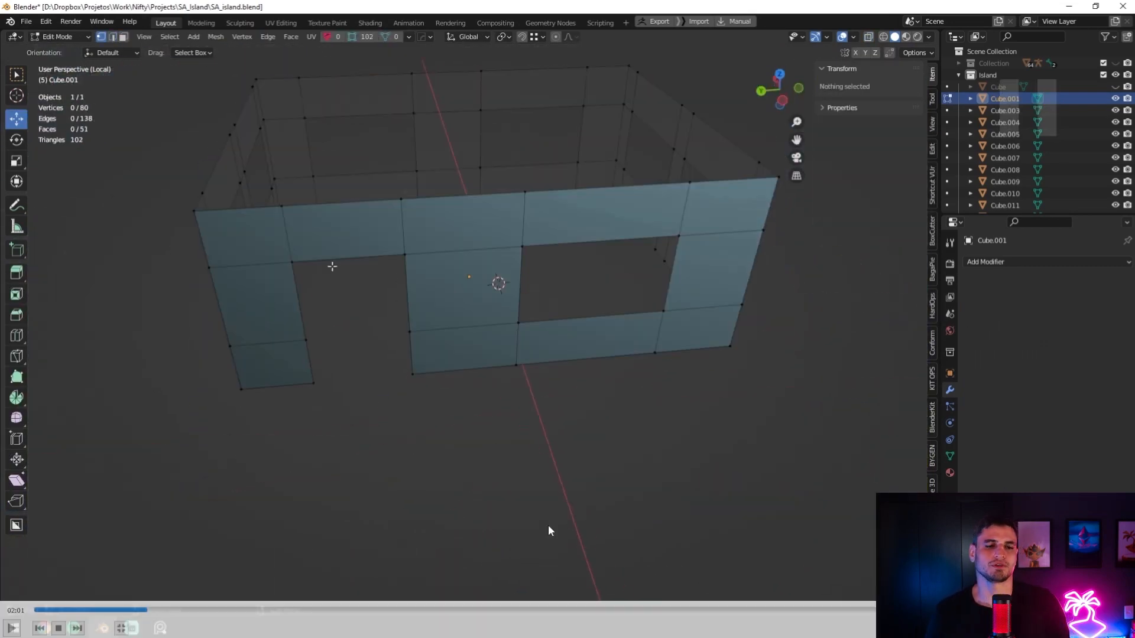
left_click_drag(144, 612, 140, 614)
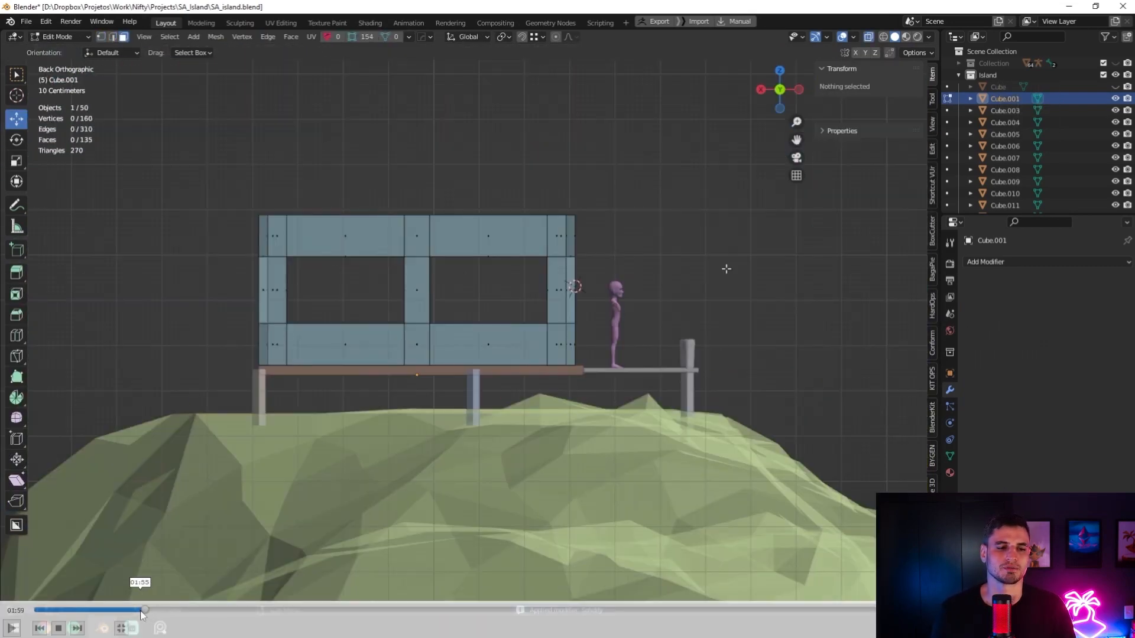
left_click_drag(137, 612, 137, 611)
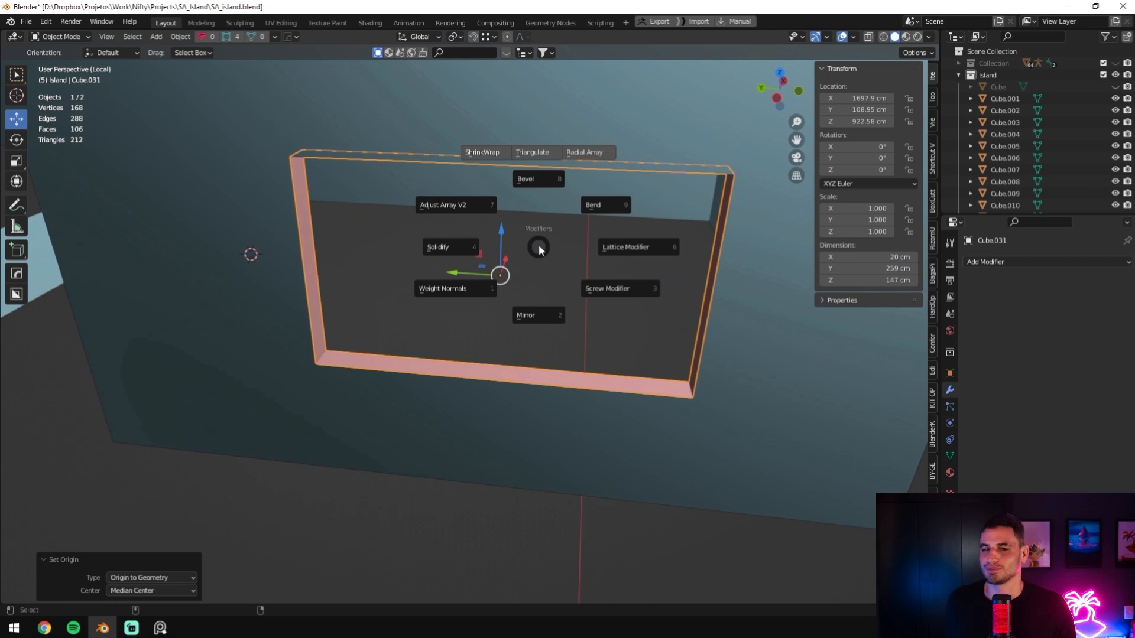
- Add a Solidify modifier to the window frame in the hut wall
key("4")
left_click_drag(413, 409, 340, 462)
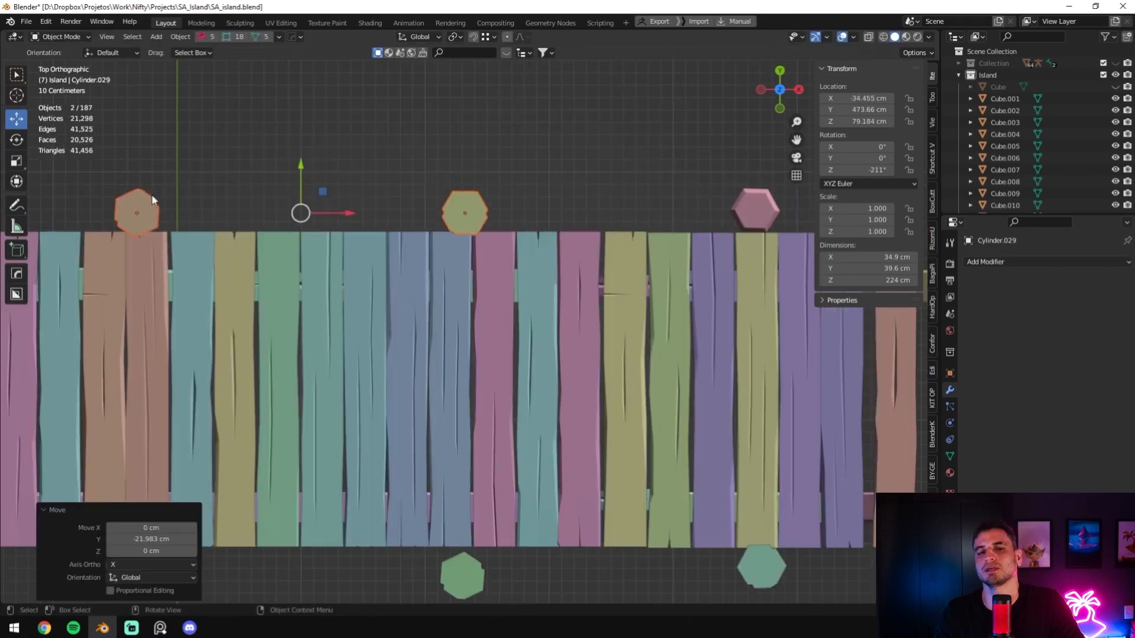
- Open a Solidify modifier setting of the wavy strip for editing
scroll(153, 200, "down", 3)
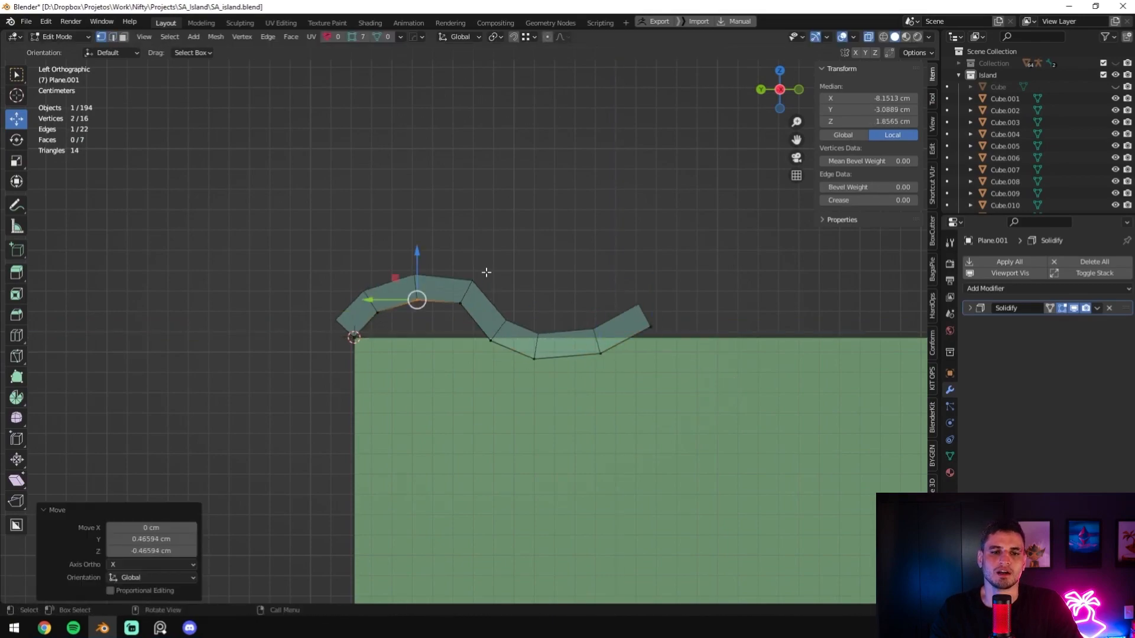
double_click(1064, 356)
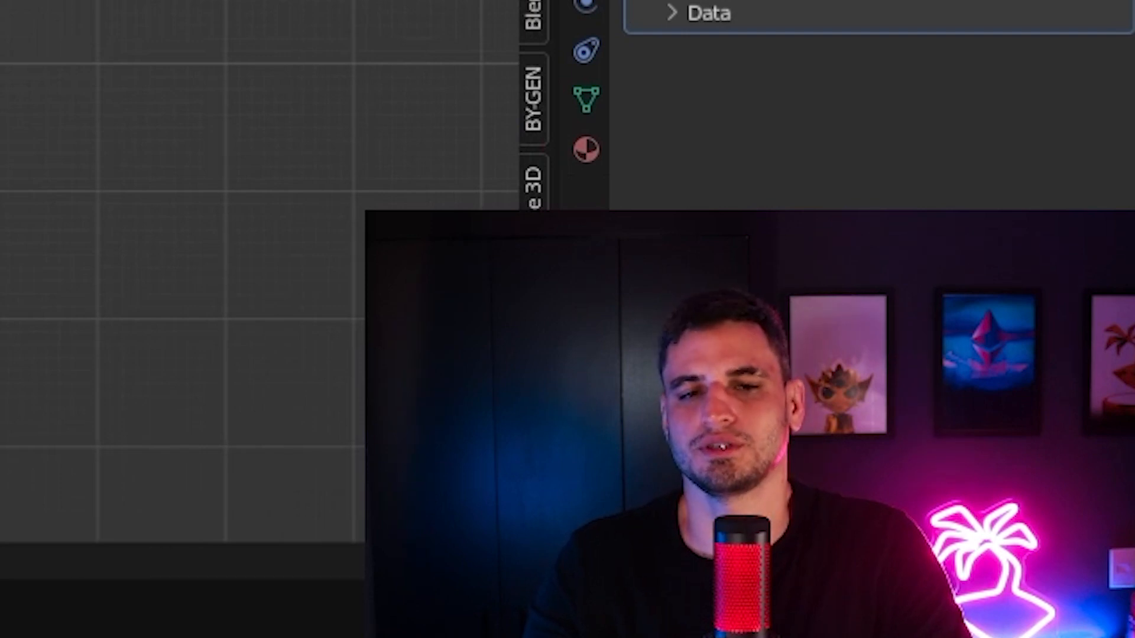
- Reshape the side of the deer's body with smooth proportional editing, and add a cylinder mesh at the deer reference
scroll(182, 270, "up", 1)
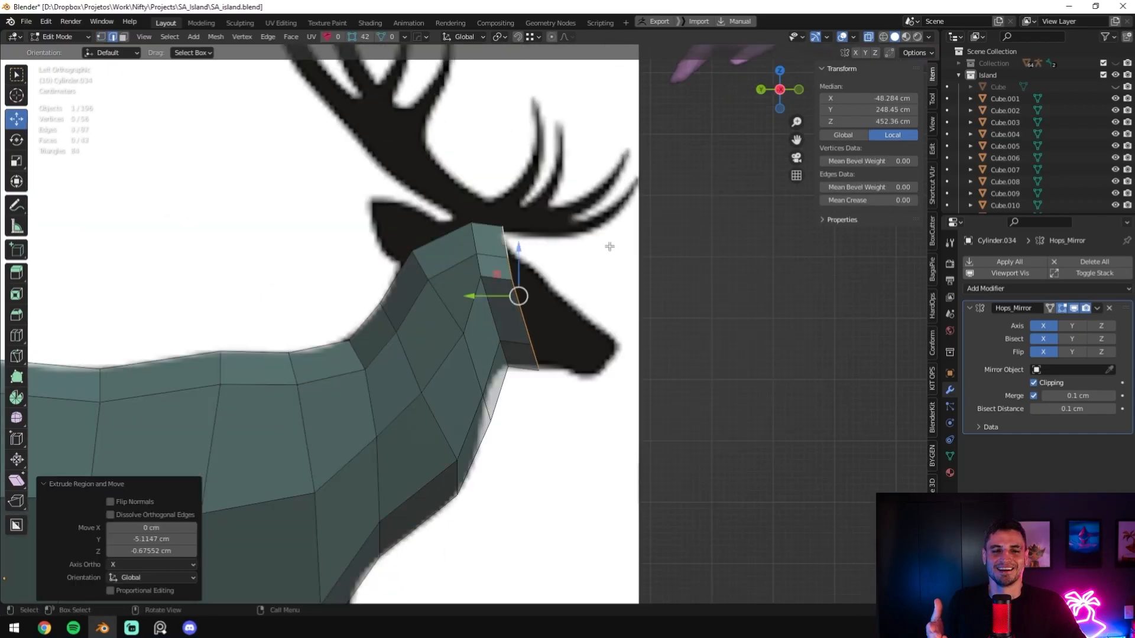
middle_click_drag(579, 355, 619, 358)
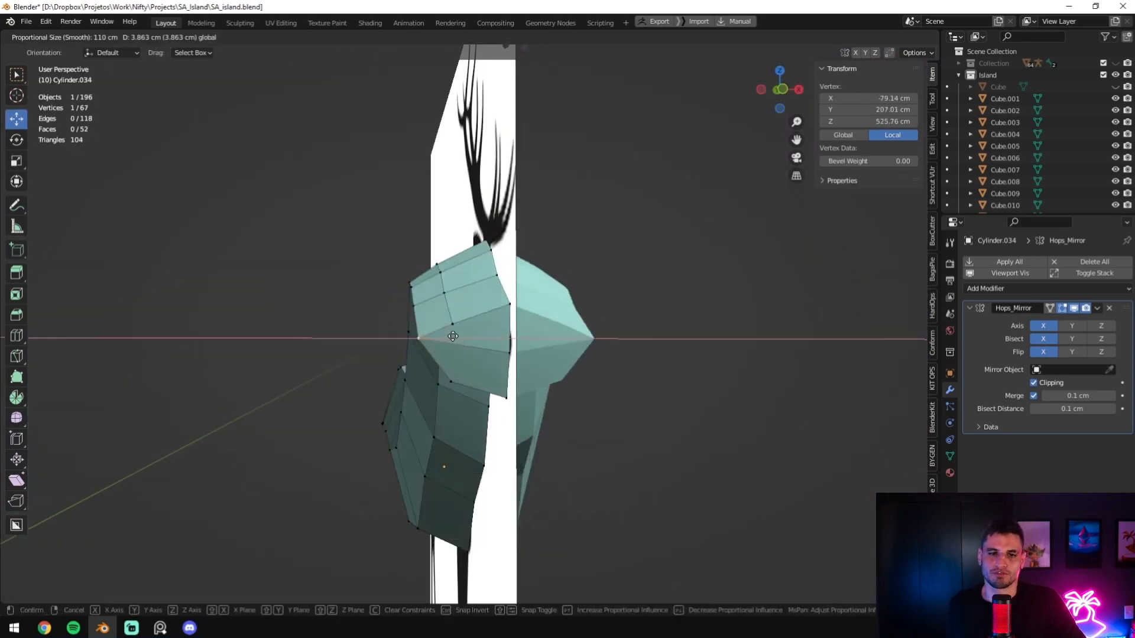
key("g")
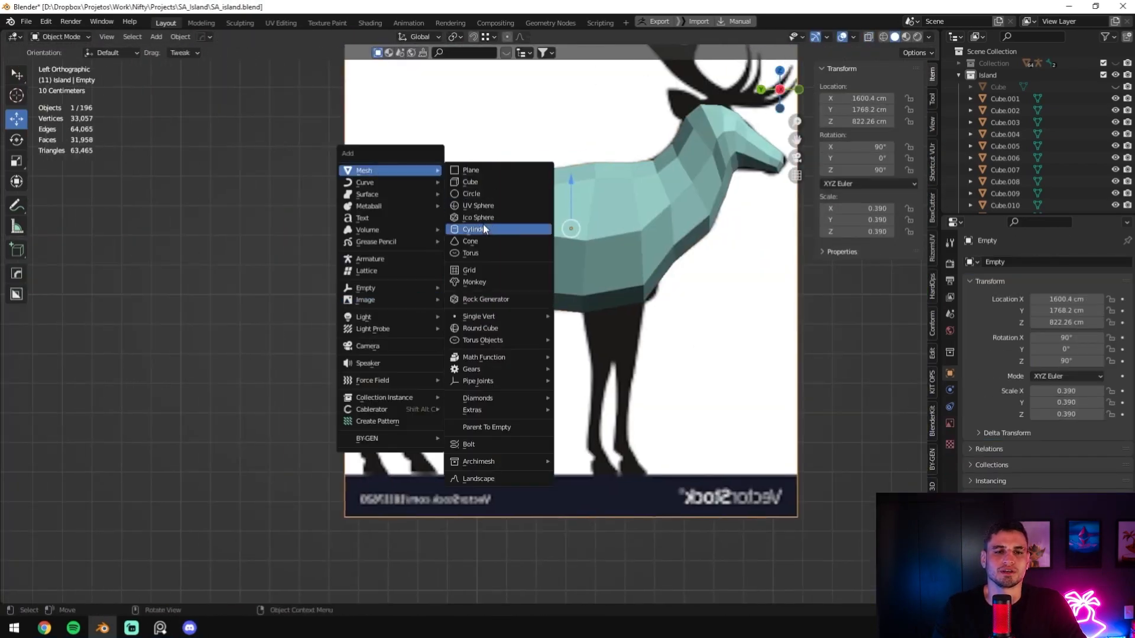
left_click(481, 228)
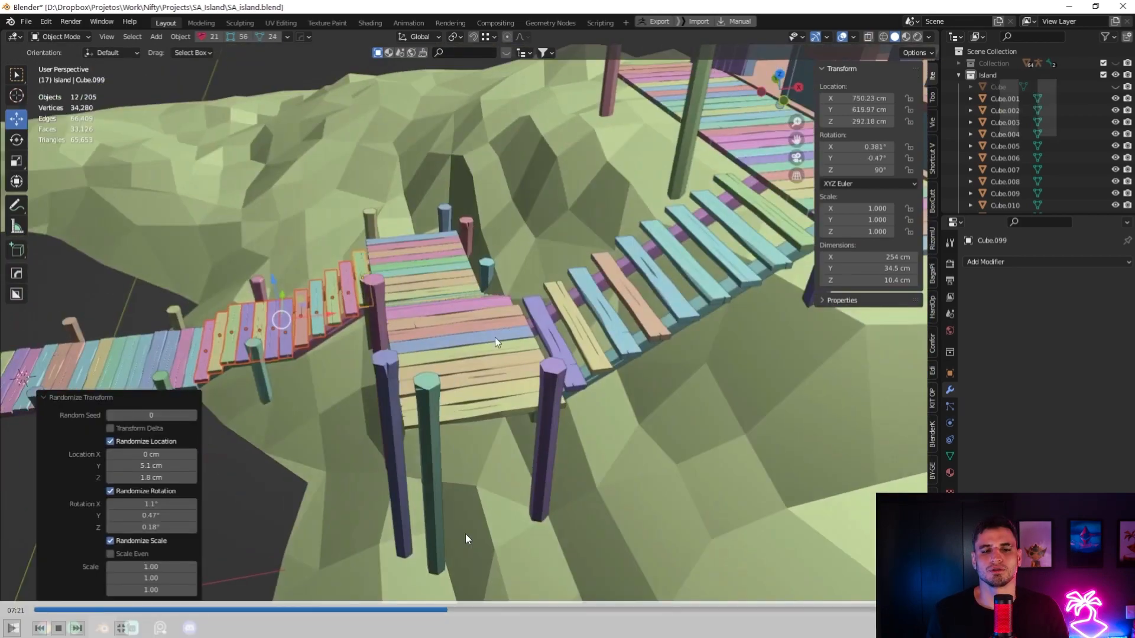
left_click(443, 608)
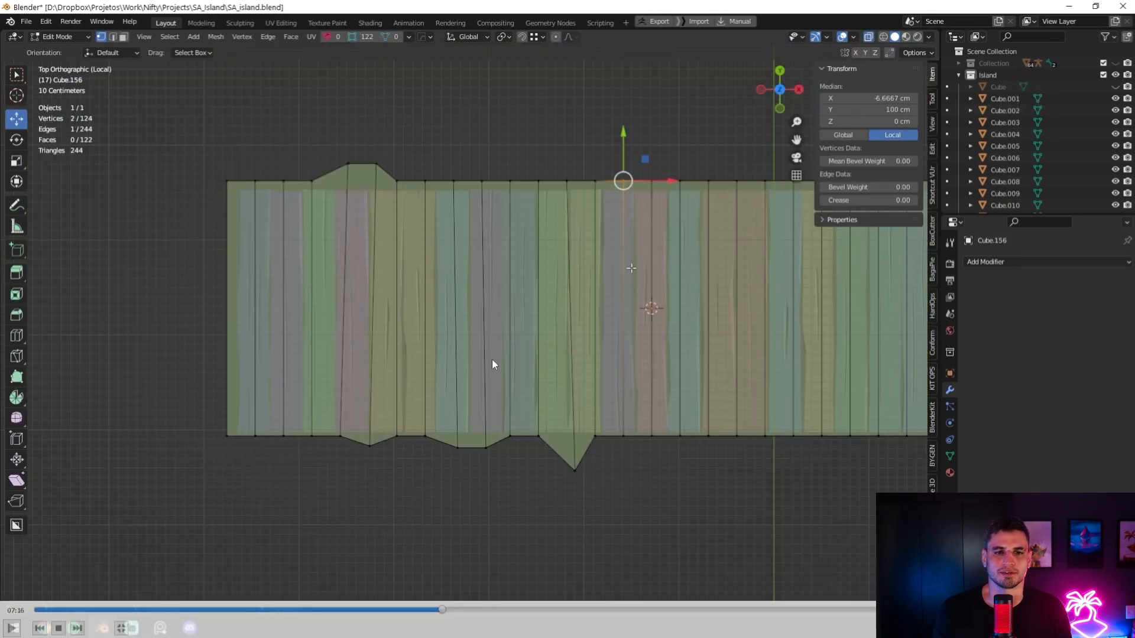
key("space")
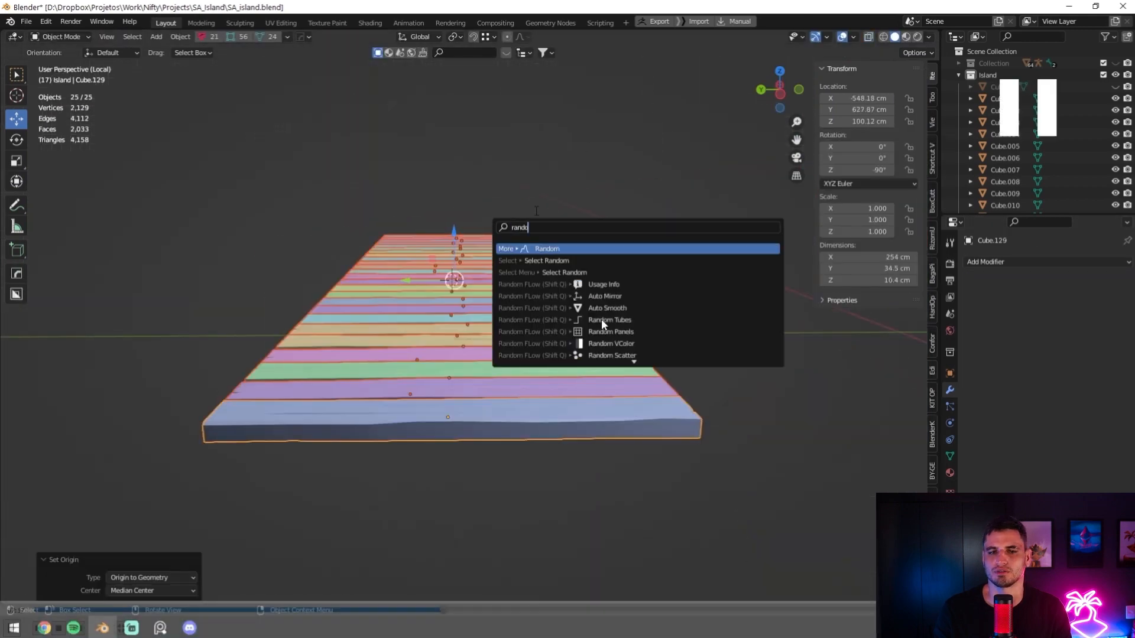
key("space")
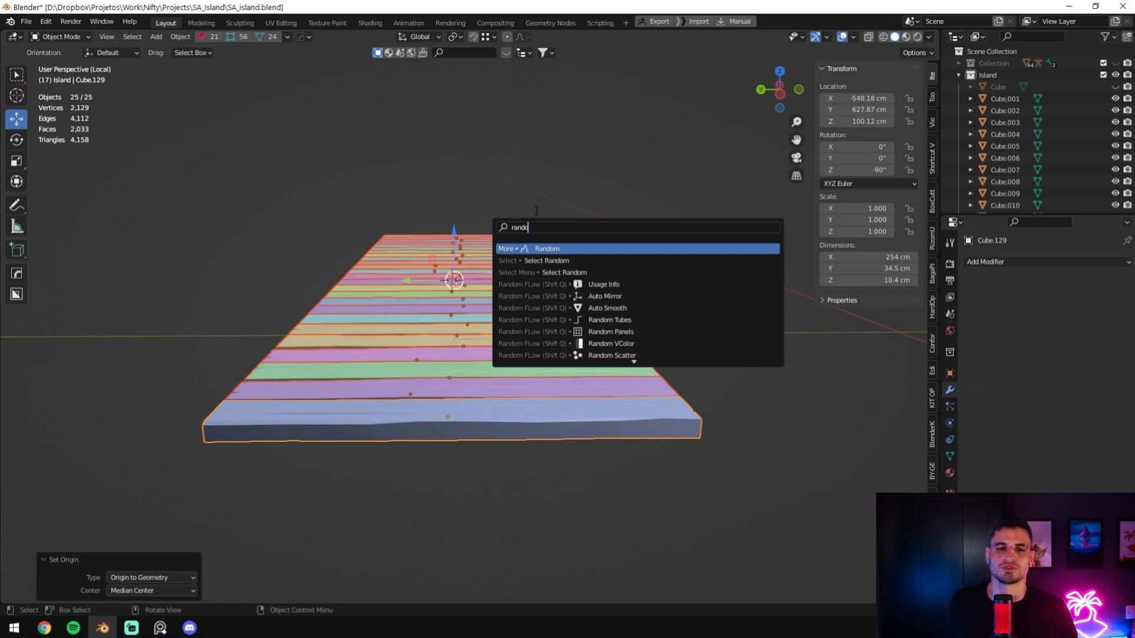
- Run Randomize Transform on the selected bridge planks
key("Return")
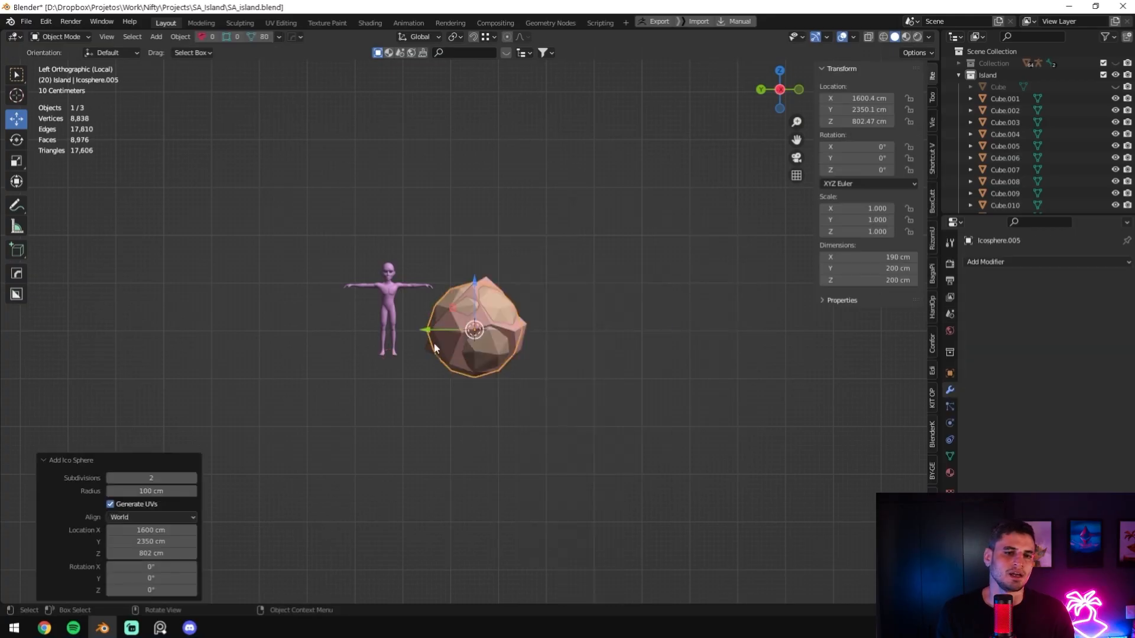
- Shape the new ico sphere into a faceted rock by flattening groups of its faces
mouse_move(436, 347)
middle_mouse_down()
mouse_move(494, 311)
mouse_move(709, 297)
mouse_move(614, 237)
middle_mouse_up()
key("Tab")
key("q")
left_click(530, 140)
middle_click_drag(530, 140, 453, 207)
key("q")
left_click(377, 116)
mouse_move(377, 116)
middle_mouse_down()
mouse_move(367, 323)
mouse_move(486, 284)
mouse_move(450, 378)
middle_mouse_up()
key("Tab")
- Add a third ico sphere and move it along Y beside the finished rocks
key("shift+a")
key("g")
key("y")
- Flatten a patch of faces on the front of the green ico sphere, and clear the selection
key("Tab")
key("c")
left_click_drag(449, 378, 526, 354)
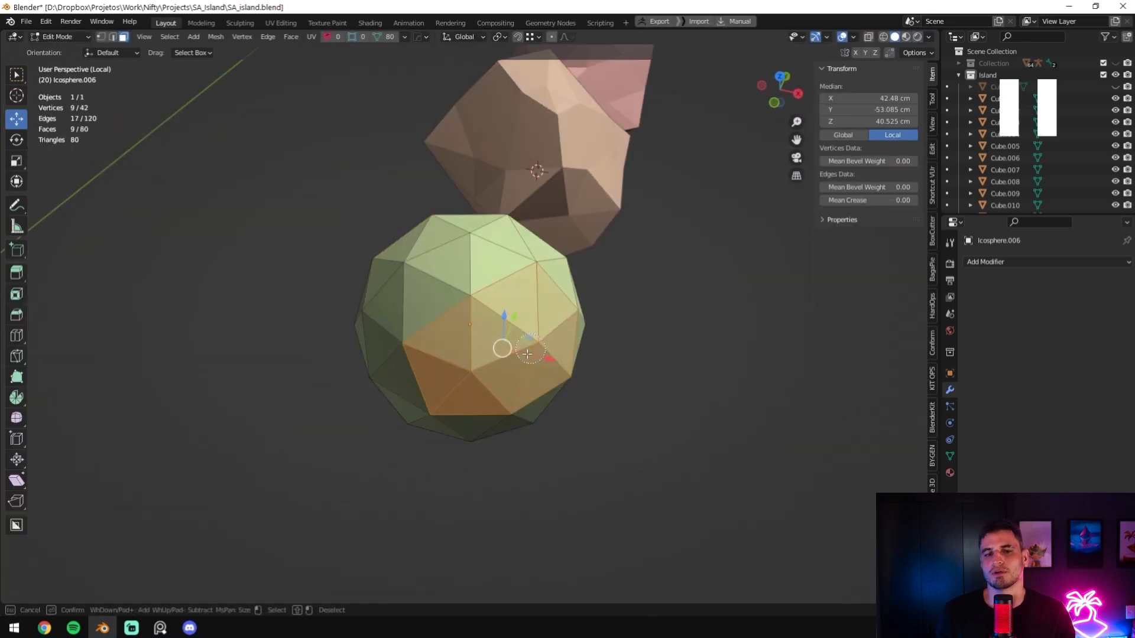
mouse_move(488, 405)
middle_mouse_down()
mouse_move(393, 246)
mouse_move(600, 281)
mouse_move(486, 283)
mouse_move(563, 399)
middle_mouse_up()
key("q")
key("c")
key("alt+a")
- Flatten further face groups around the green ico sphere to finish its angular rock shape, and leave edit mode
key("c")
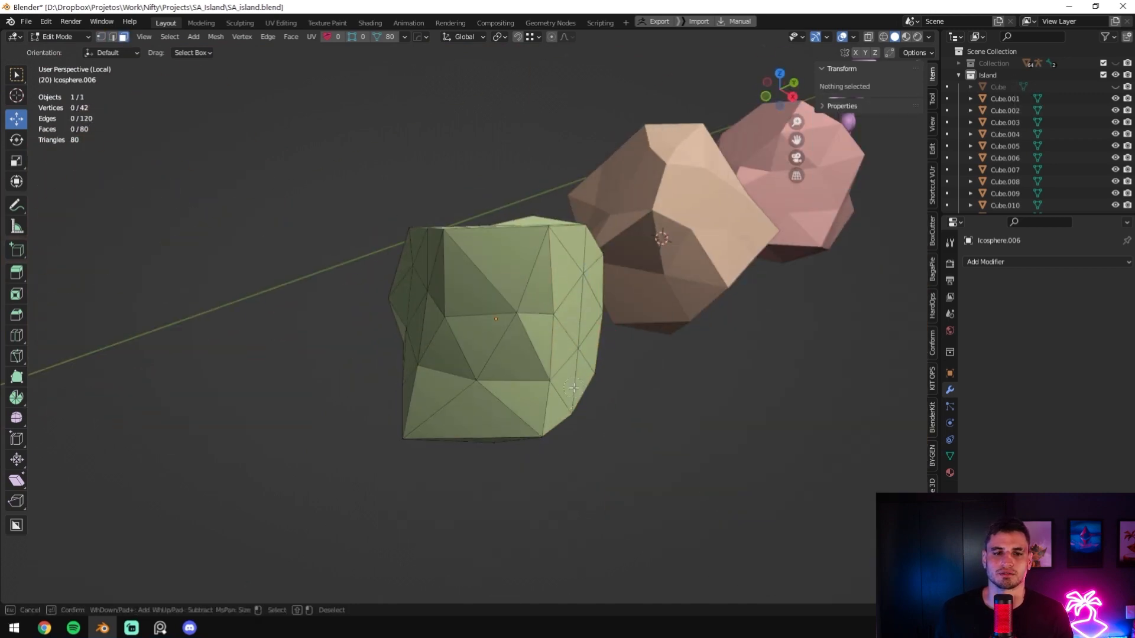
left_click_drag(563, 398, 576, 266)
key("q")
left_click(382, 188)
middle_click_drag(382, 187, 392, 301)
key("q")
left_click(327, 213)
key("Tab")
left_click(280, 22)
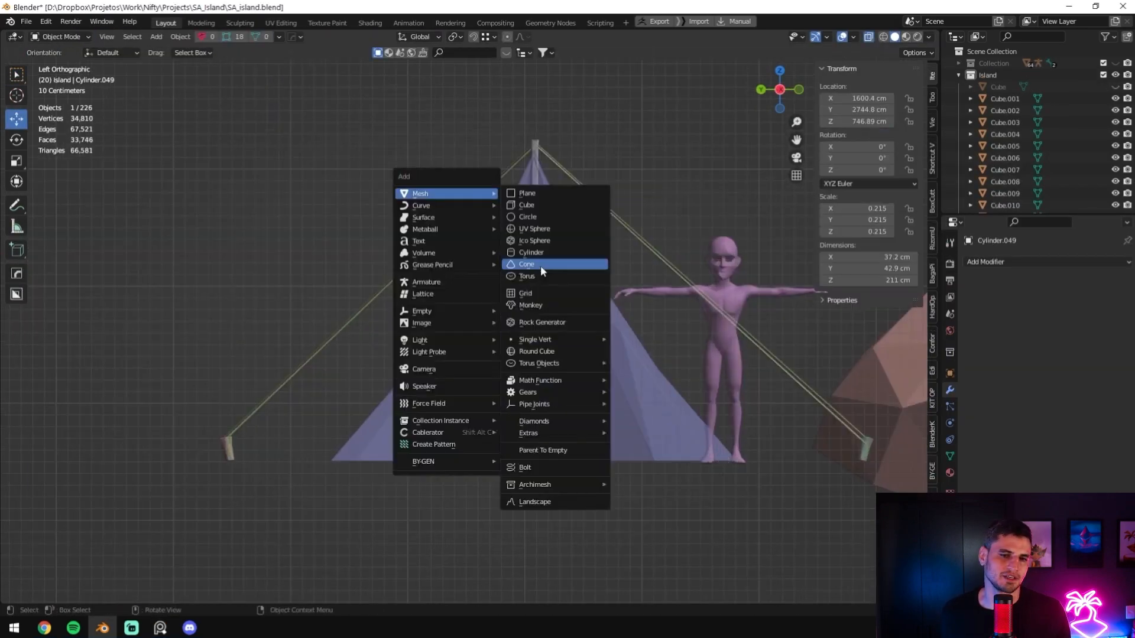
- Add a 12-vertex cone above the pine trunk, move it along Z, and rotate the tree's top foliage tier
left_click(540, 264)
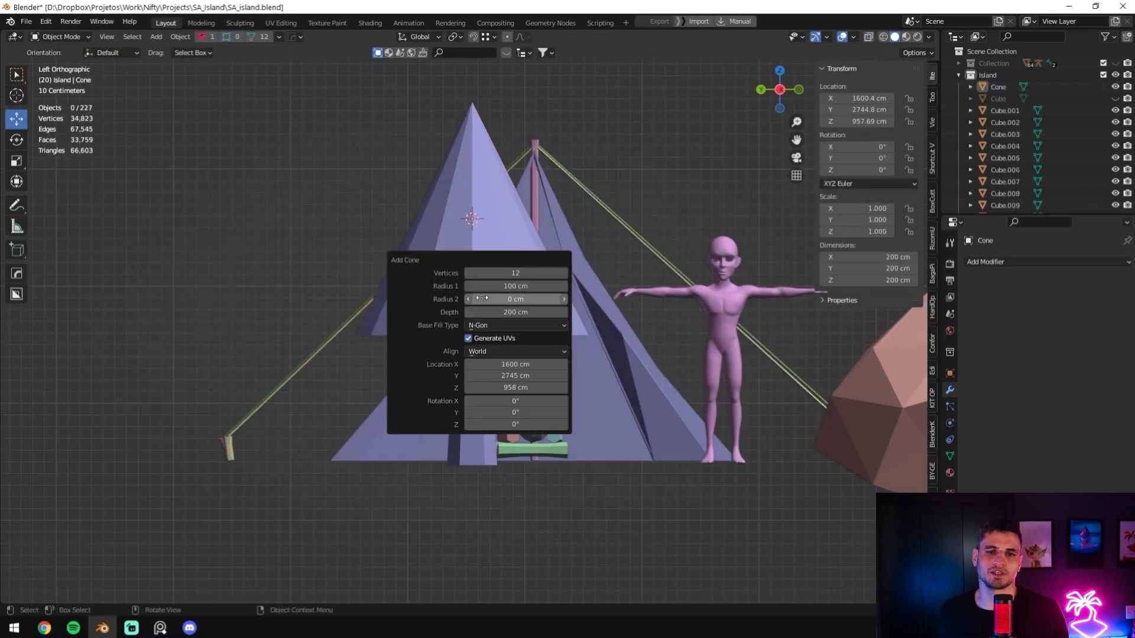
key("g")
key("z")
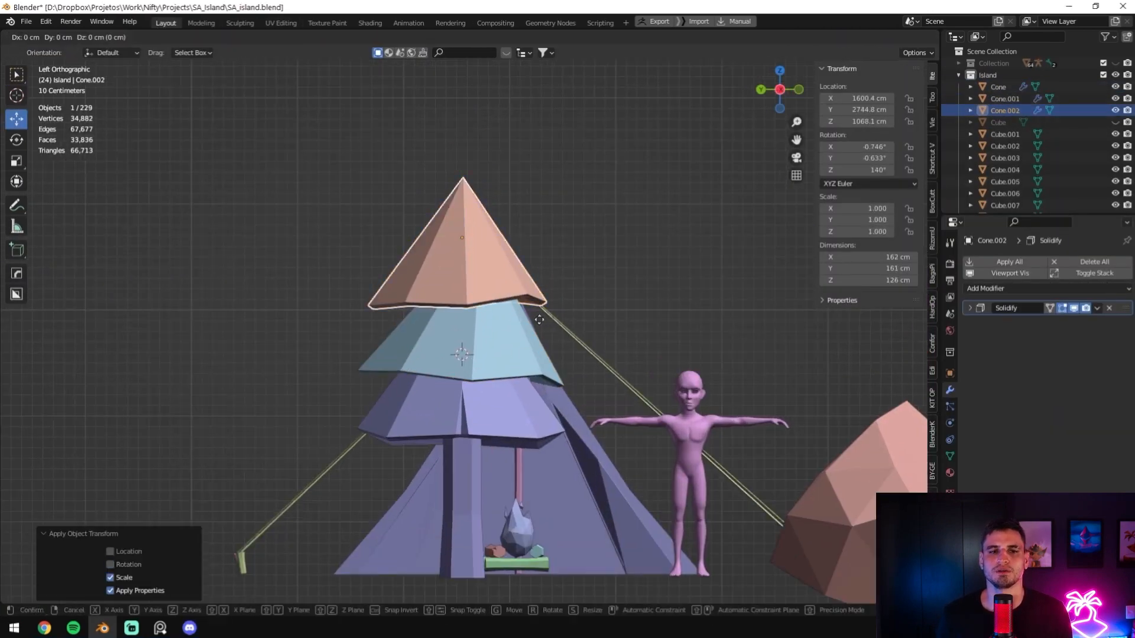
key("r")
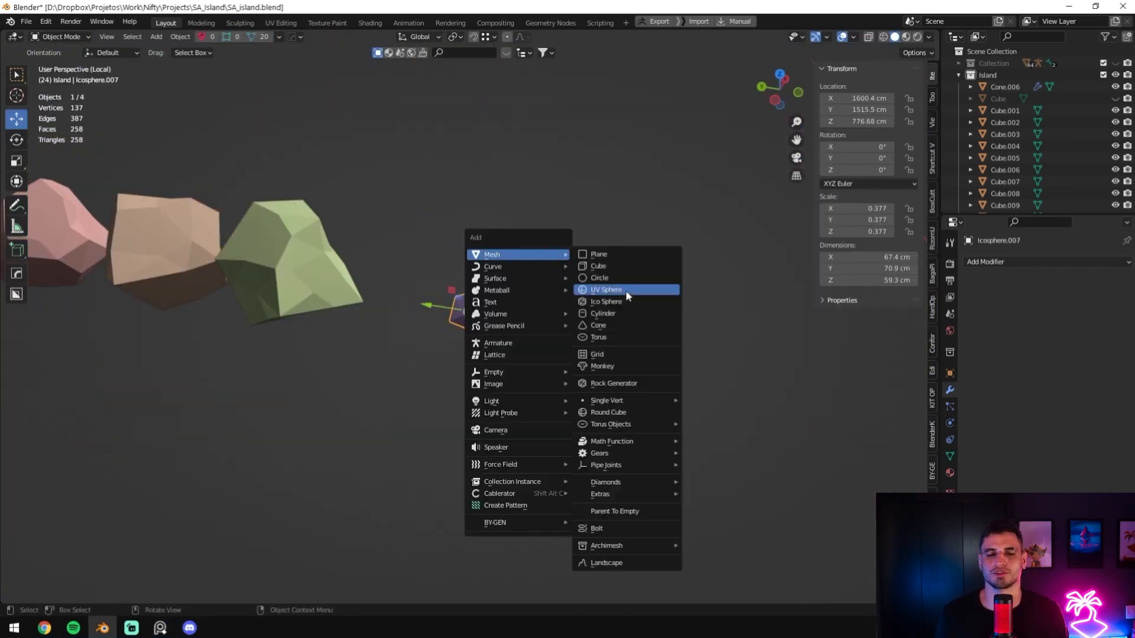
- Add a UV sphere mesh next to the small rock
left_click(625, 289)
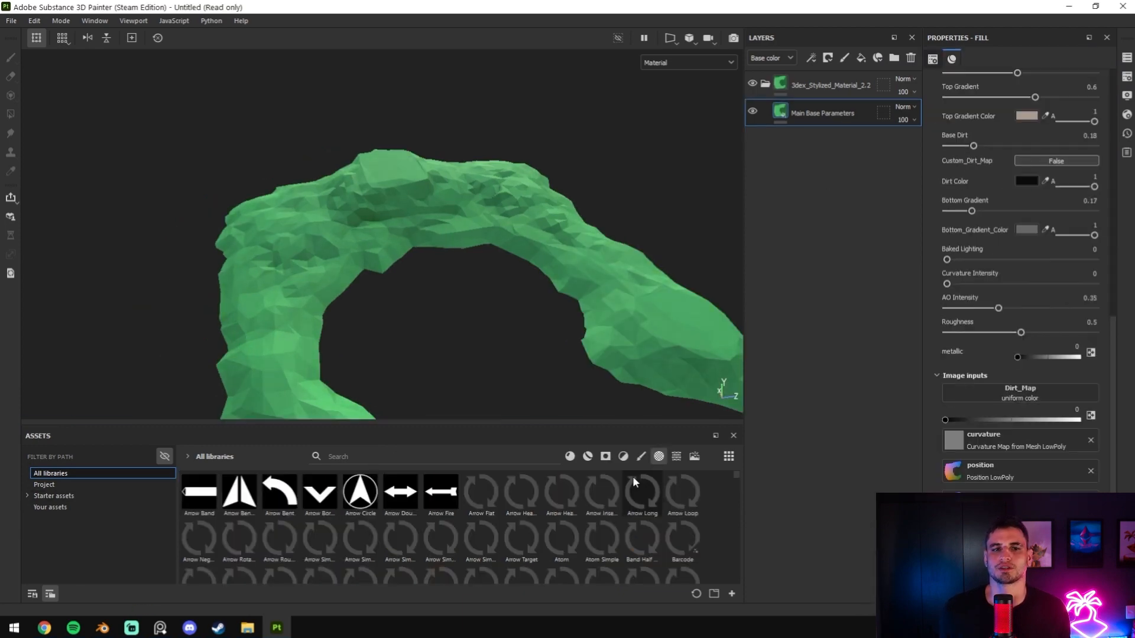
- Assign the Clouds 2 texture as the Dirt_Map of the green arch's Main Base Parameters layer
left_click_drag(601, 514, 579, 507)
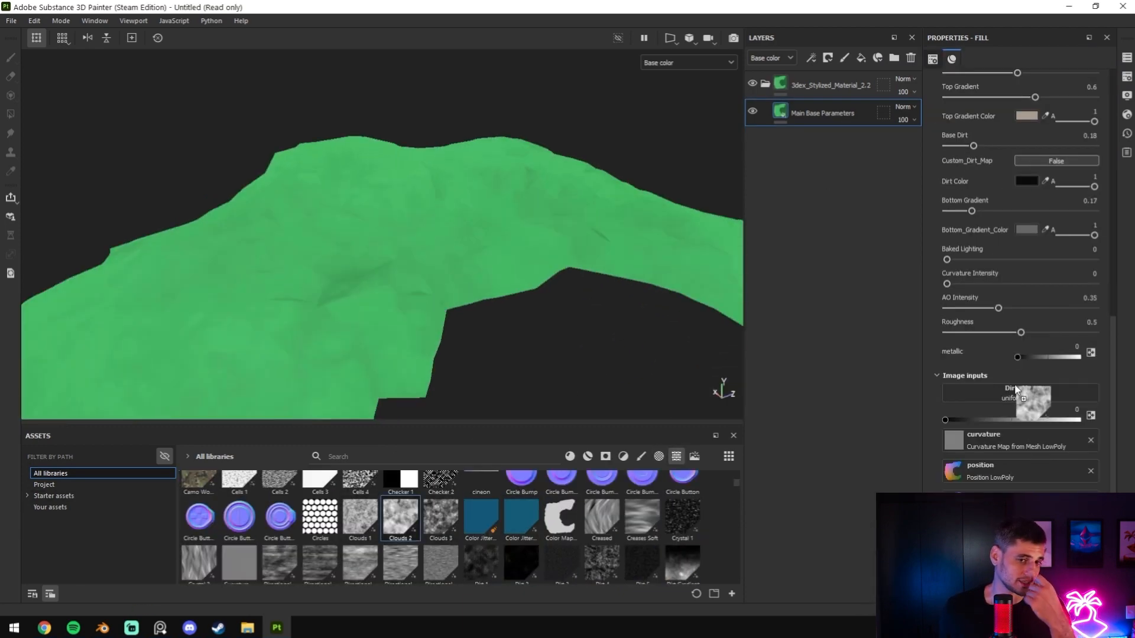
right_click(815, 112)
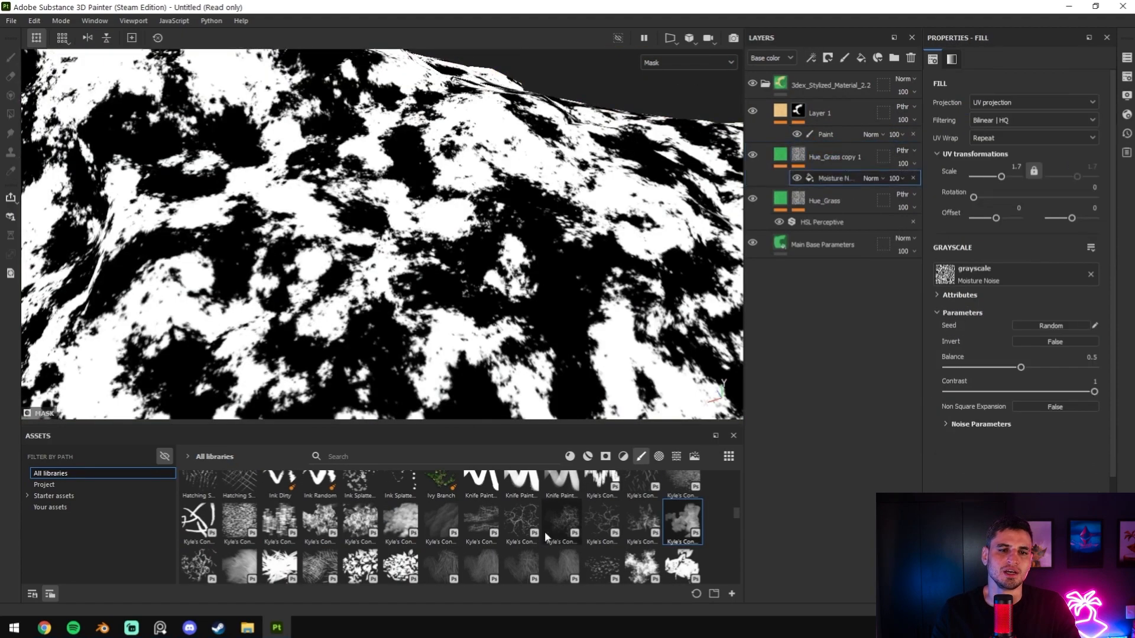
- Apply a texture from the asset library to the mask fill of the arch's Marks layer
scroll(532, 501, "down", 10)
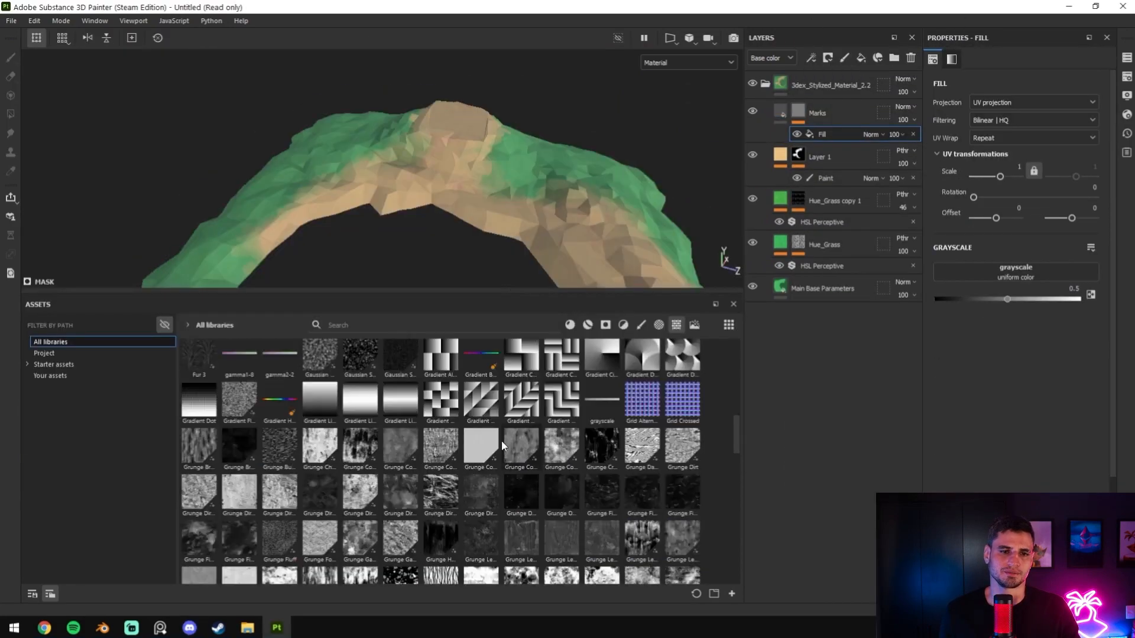
left_click_drag(642, 348, 829, 138)
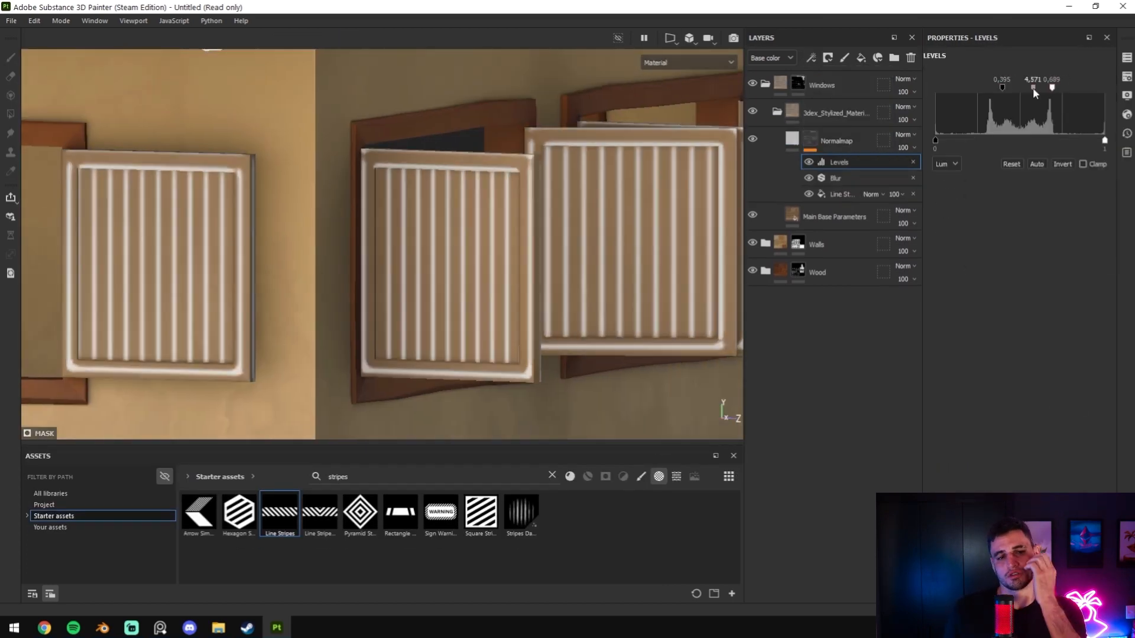
- Move the Levels midtone on the Windows Normalmap mask toward the dark end of the histogram
left_click_drag(1033, 87, 941, 87)
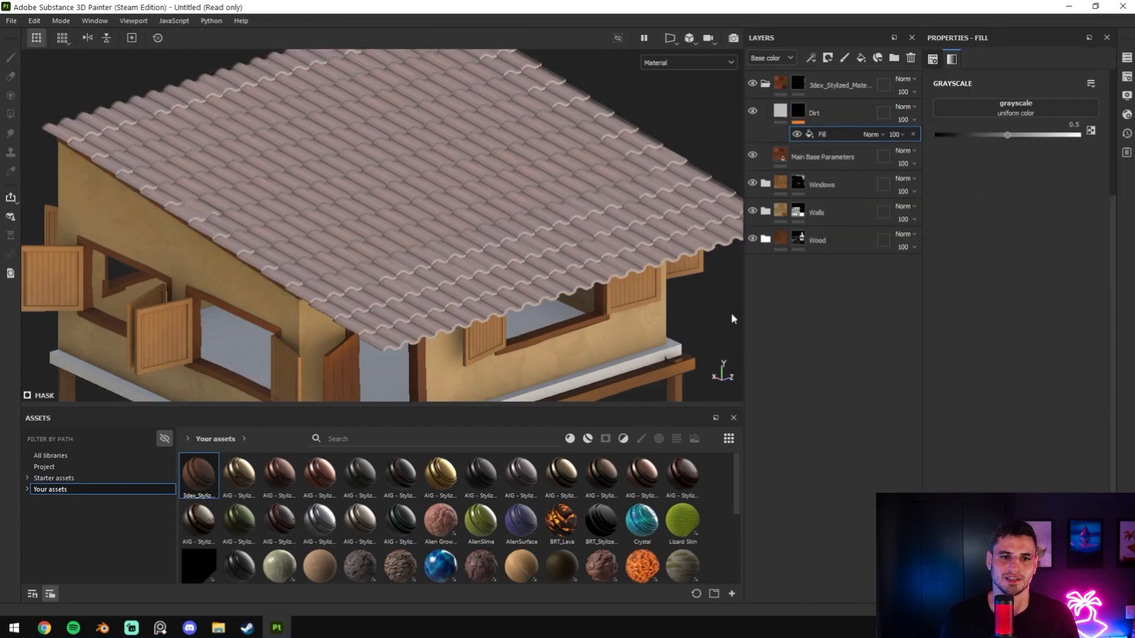
- List the starter assets for the roof dirt masks and expand the noise parameters of Dirt2's Clouds 3 fill
left_click(53, 477)
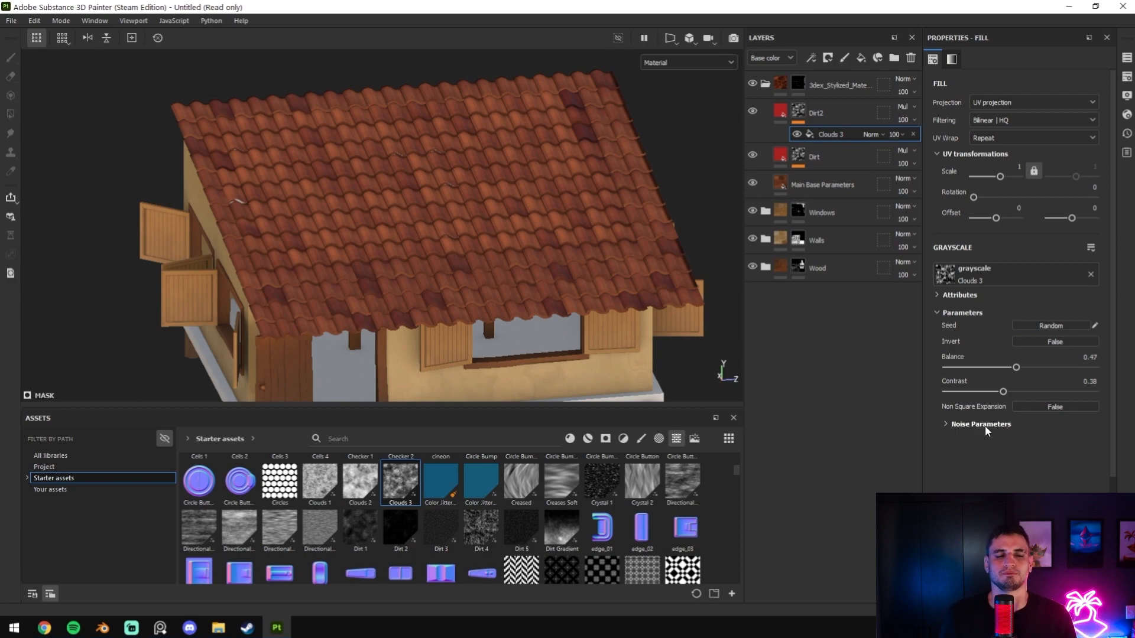
left_click(984, 426)
- Add a fill layer named Dirt_3 above Dirt2 in the roof material and give it a green base color
left_click(860, 57)
double_click(817, 113)
type("Dirt_3")
left_click(1015, 349)
left_click(969, 384)
- Add a mask to the Dirt_3 layer and fill it with the Grunge Dirt Dried texture
left_click(827, 57)
left_click(811, 57)
scroll(656, 528, "down", 10)
scroll(656, 528, "up", 5)
left_click_drag(562, 511, 1015, 271)
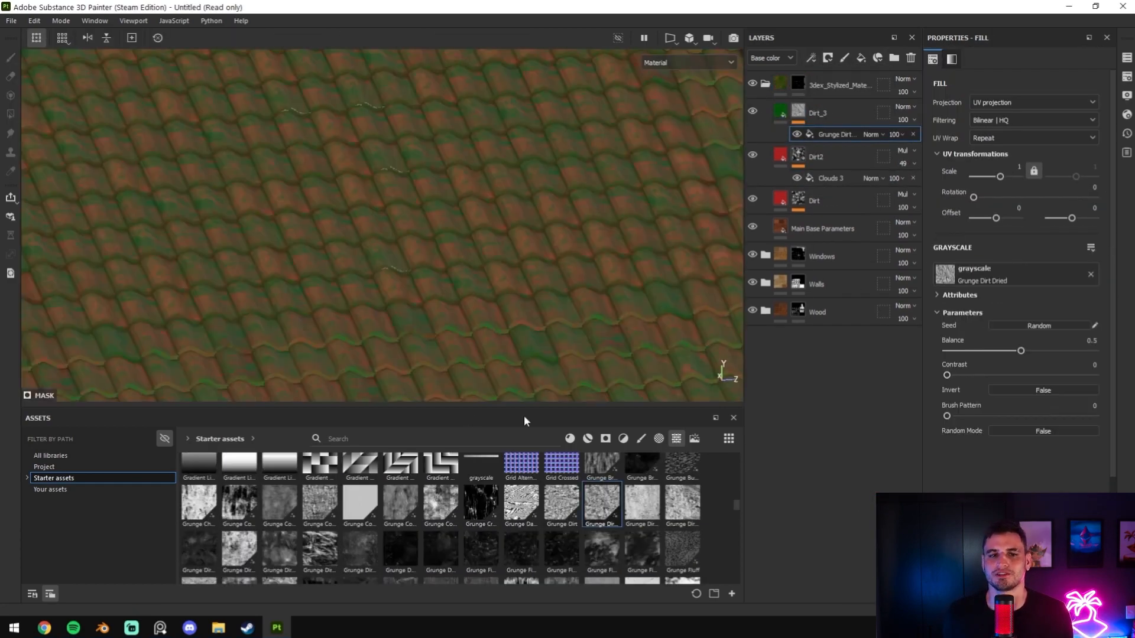
- Add a Blur filter to the Dirt_3 mask
left_click(811, 57)
left_click(839, 140)
left_click(998, 89)
- Replace the Dirt_3 mask texture with Grunge Map 007, adjust its parameters, and show the 3D and UV views together
left_click(835, 150)
left_click_drag(400, 511, 1015, 273)
left_click_drag(946, 391, 966, 391)
key("F1")
scroll(193, 223, "down", 3)
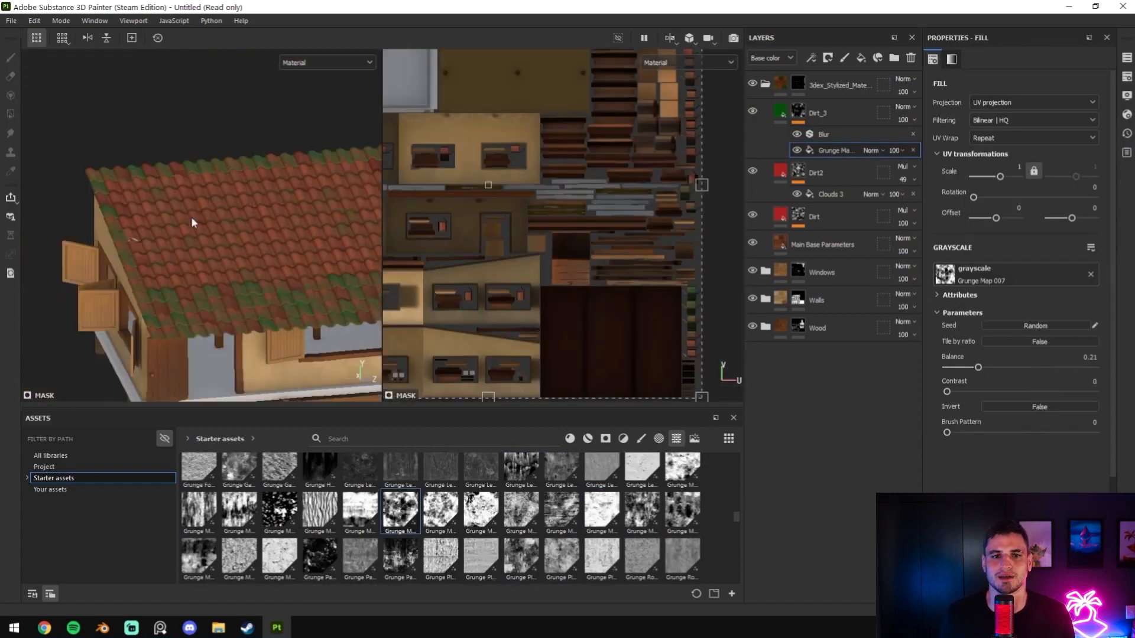
- Rotate the Dirt_3 grunge projection, recolor the layer to a muted darker green, and return to the 3D-only view
left_click_drag(974, 198, 1016, 198)
scroll(193, 222, "up", 3)
left_click(780, 113)
left_click(1009, 350)
left_click(940, 382)
scroll(903, 109, "down", 5)
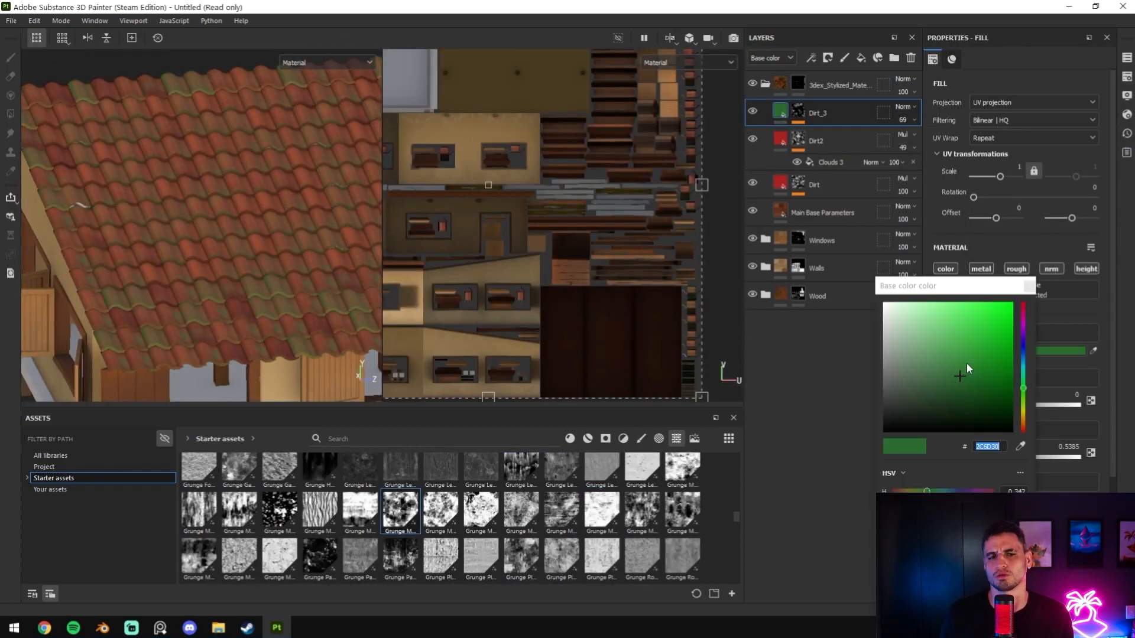
left_click(972, 369)
key("F2")
scroll(587, 271, "down", 3)
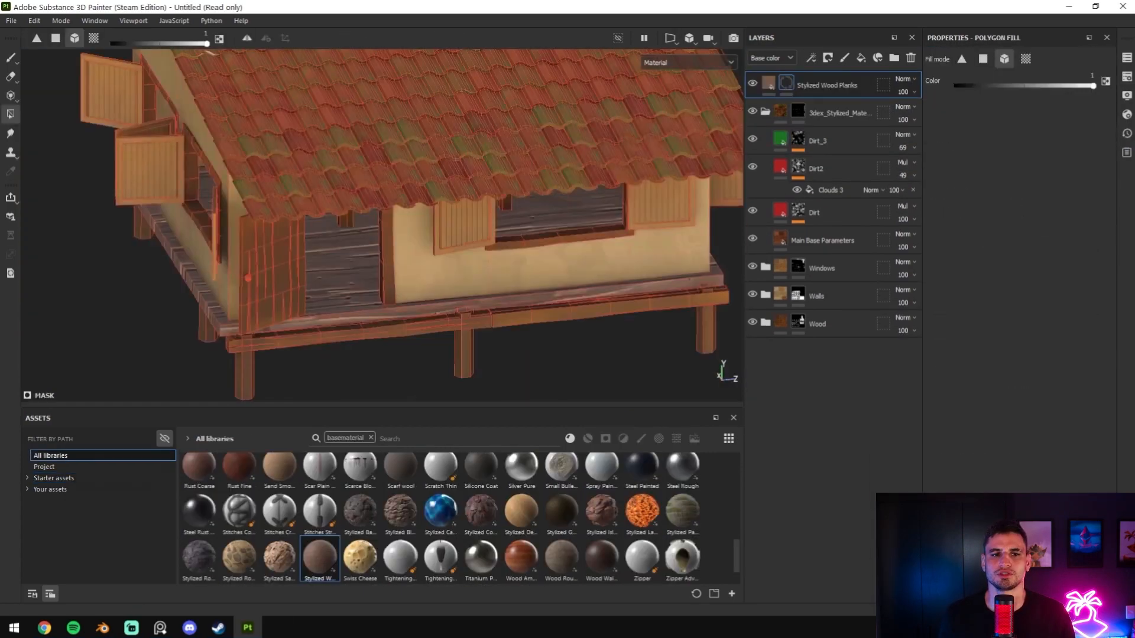
- Include the cabin floor in the Stylized Wood Planks mask and adjust the planks material's parameters
left_click(343, 265)
left_click(768, 84)
left_click(1032, 368)
left_click(1040, 287)
left_click_drag(413, 237, 503, 225, "alt")
left_click(1064, 410)
left_click_drag(1032, 418, 1032, 422)
left_click_drag(413, 236, 431, 304, "alt")
- Fine-tune the Stylized Wood Planks material toward warm orange-brown wood on the cabin floor
left_click(1044, 286)
scroll(1015, 289, "down", 5)
scroll(431, 304, "up", 5)
scroll(1006, 393, "down", 5)
scroll(1005, 392, "up", 2)
left_click(986, 368)
left_click_drag(413, 236, 473, 237, "alt")
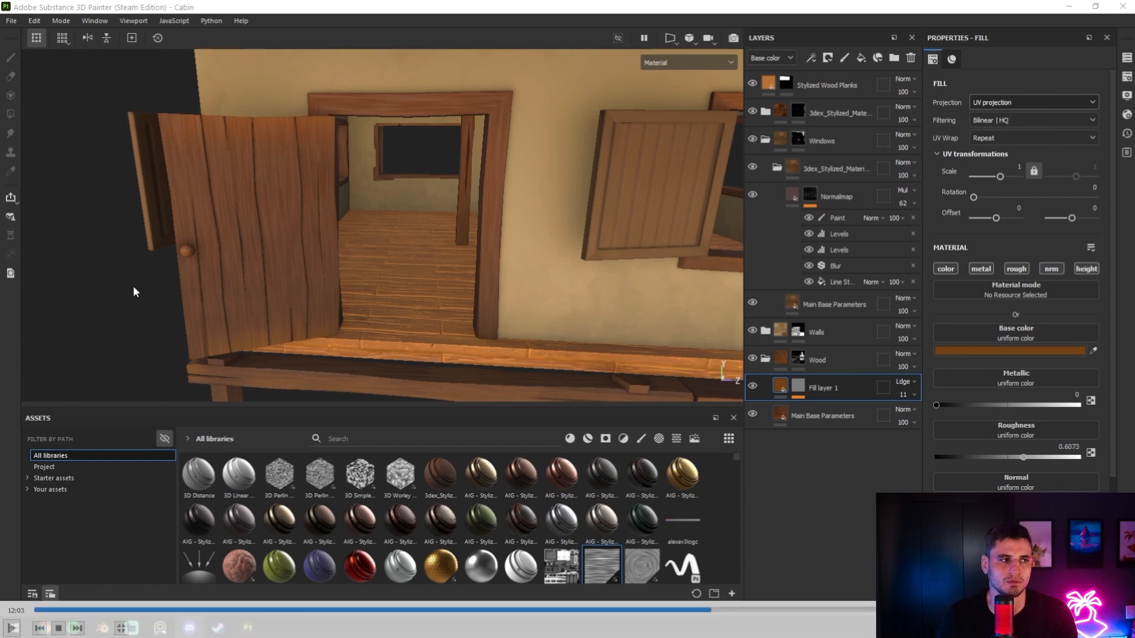
key("space")
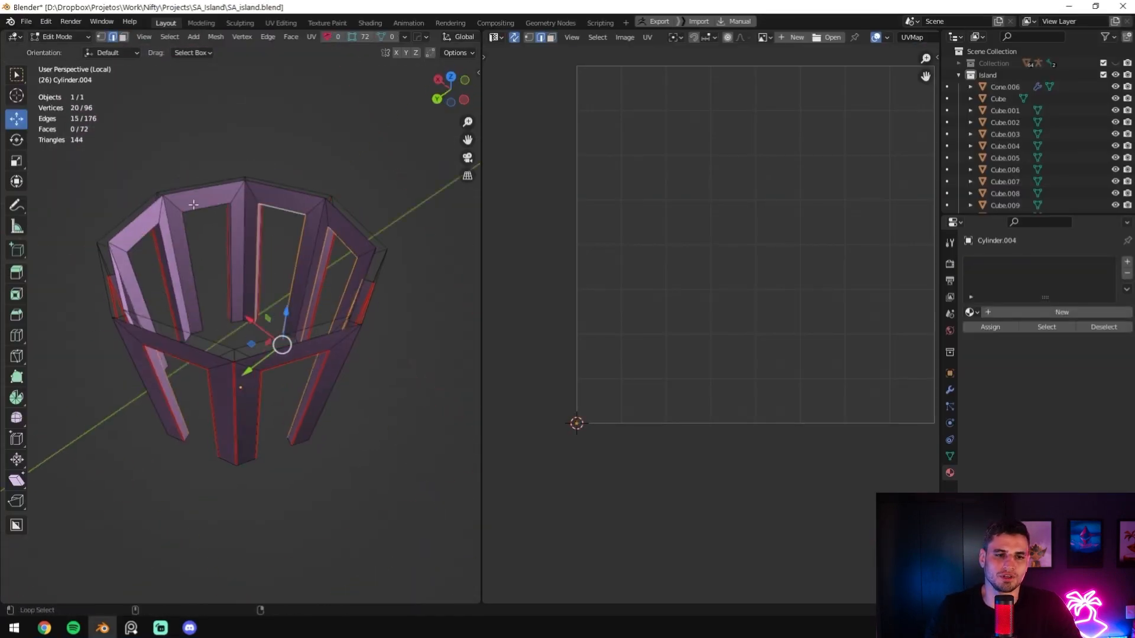
- In Blender, select all geometry of the slatted lantern frame in edit mode
key("a")
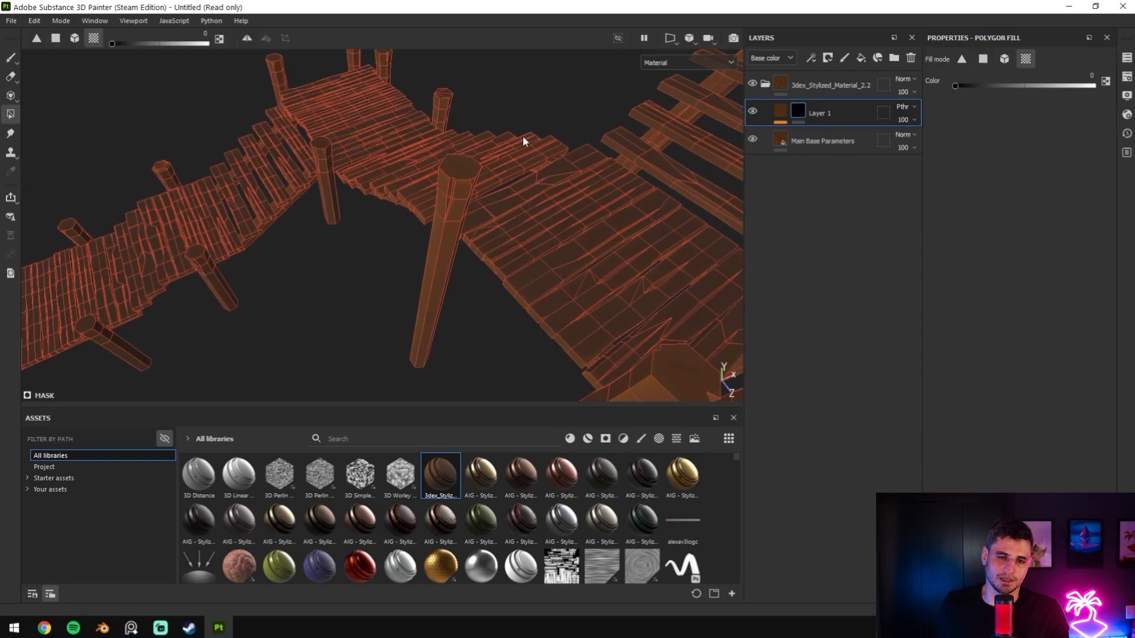
- In Substance Painter, build a wood-grain mask on the bridge's Fill layer 1 from a directional noise texture and a filter
left_click(783, 111)
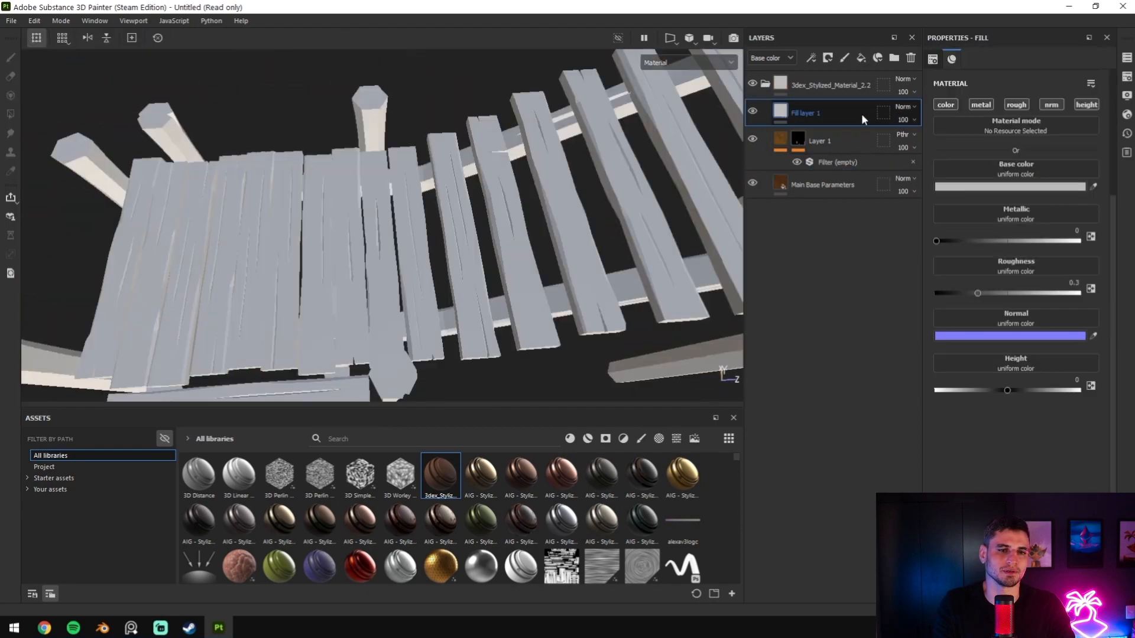
left_click(658, 438)
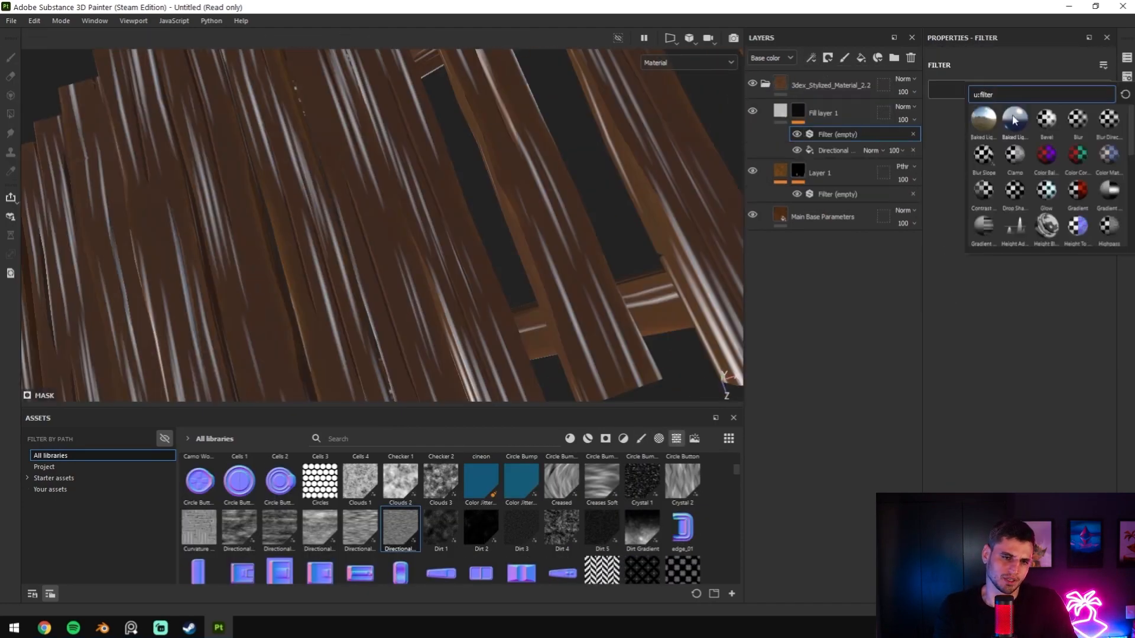
left_click(973, 172)
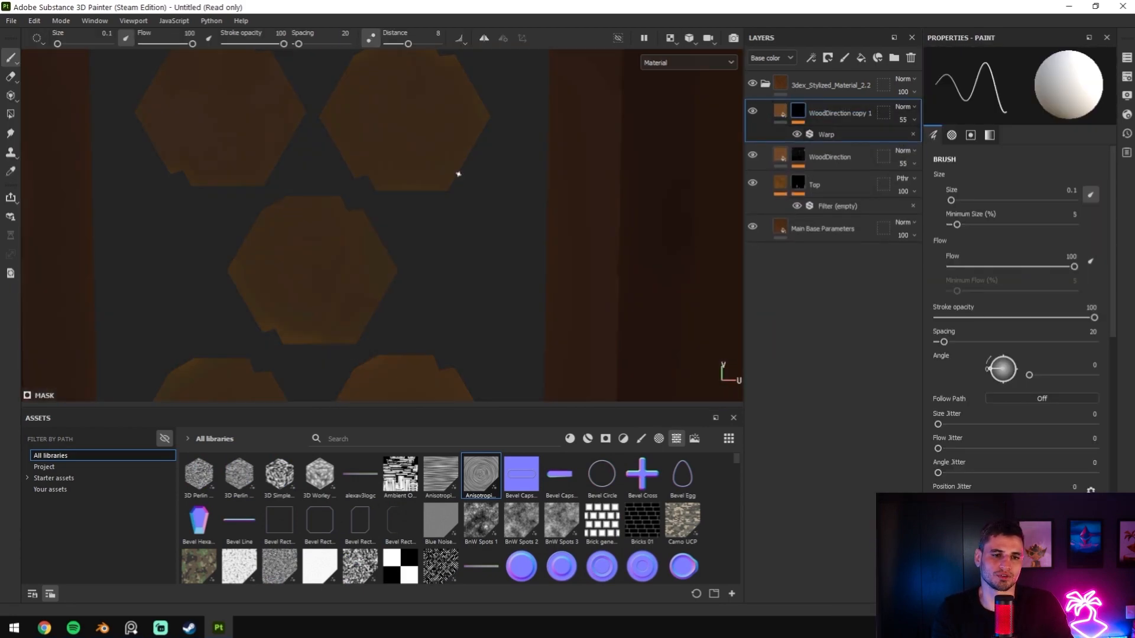
- Open the brush's Distance value for editing while working on the WoodDirection copy 1 mask
double_click(437, 31)
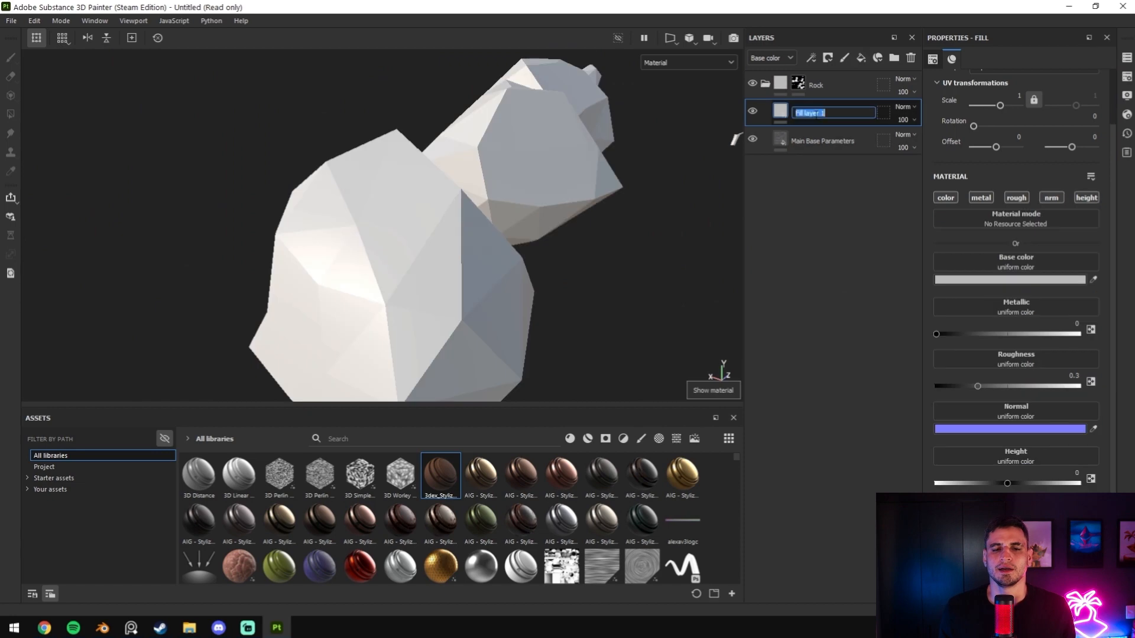
- Load the Curvature generator into the rock's Highlight Edge mask and lower its Global Contrast
left_click_drag(279, 496, 1015, 201)
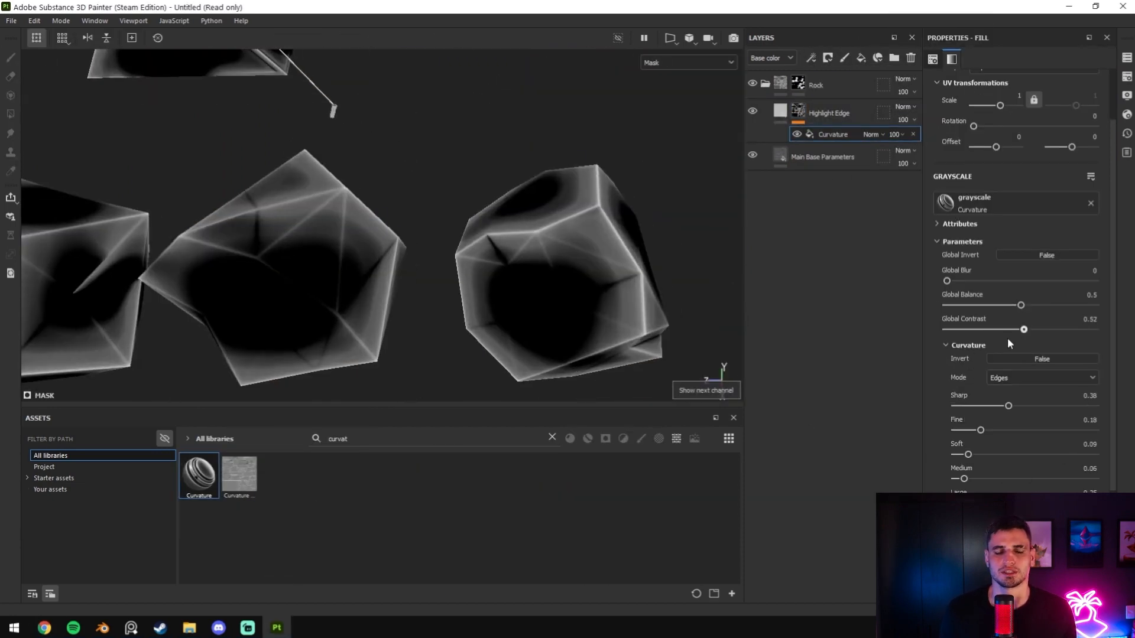
left_click_drag(1007, 338, 963, 328)
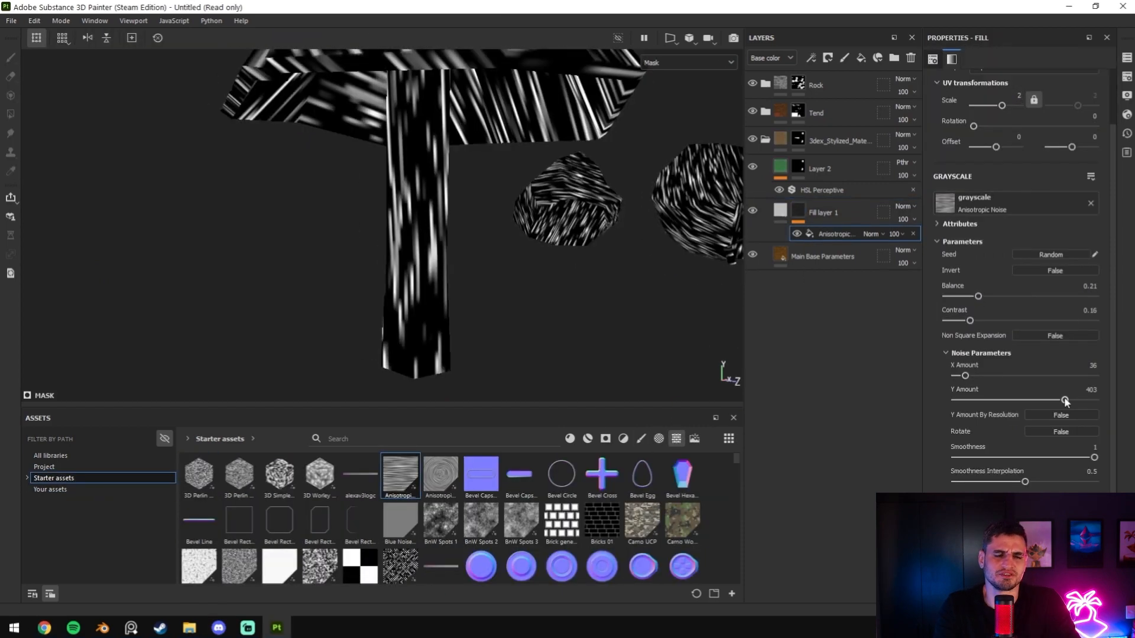
- Add a Blur Directional filter to the tree trunk's grain mask and open the blending modes of its Anisotropic Noise fill
left_click(1108, 124)
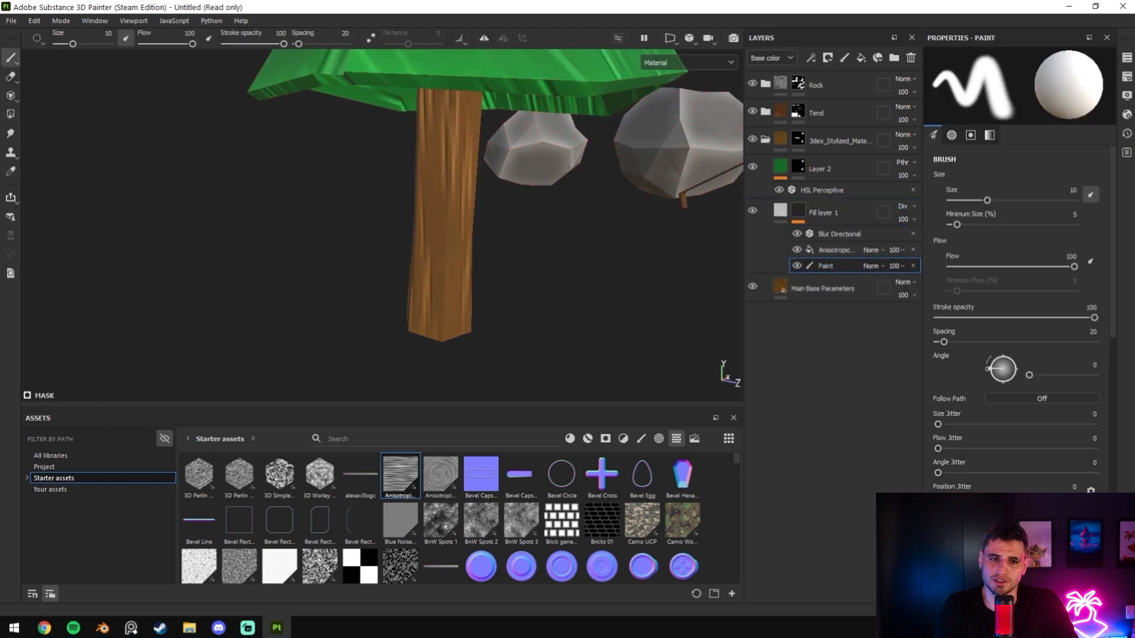
left_click(875, 250)
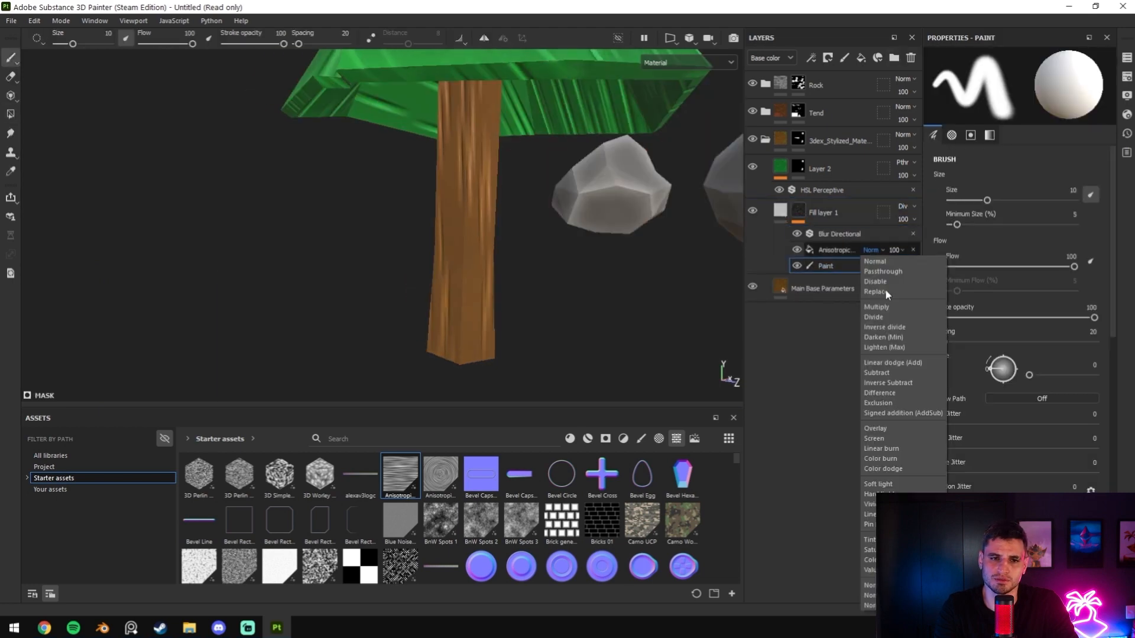
left_click(816, 297)
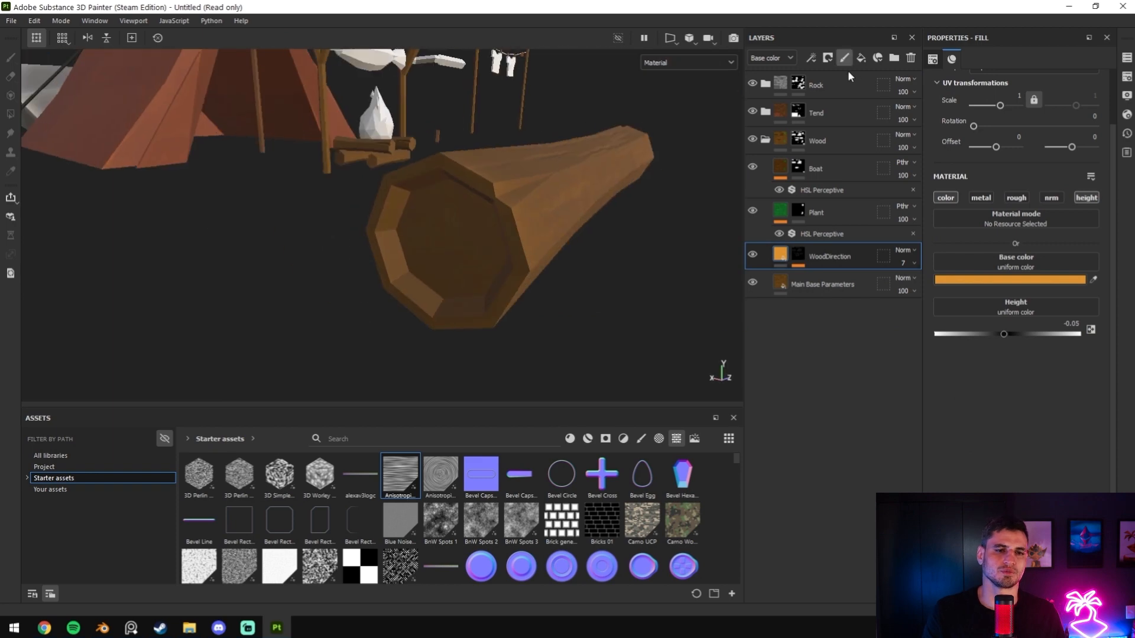
- Add a paint layer above WoodDirection in the Wood folder, give it a filter, and rename it Top
left_click(844, 57)
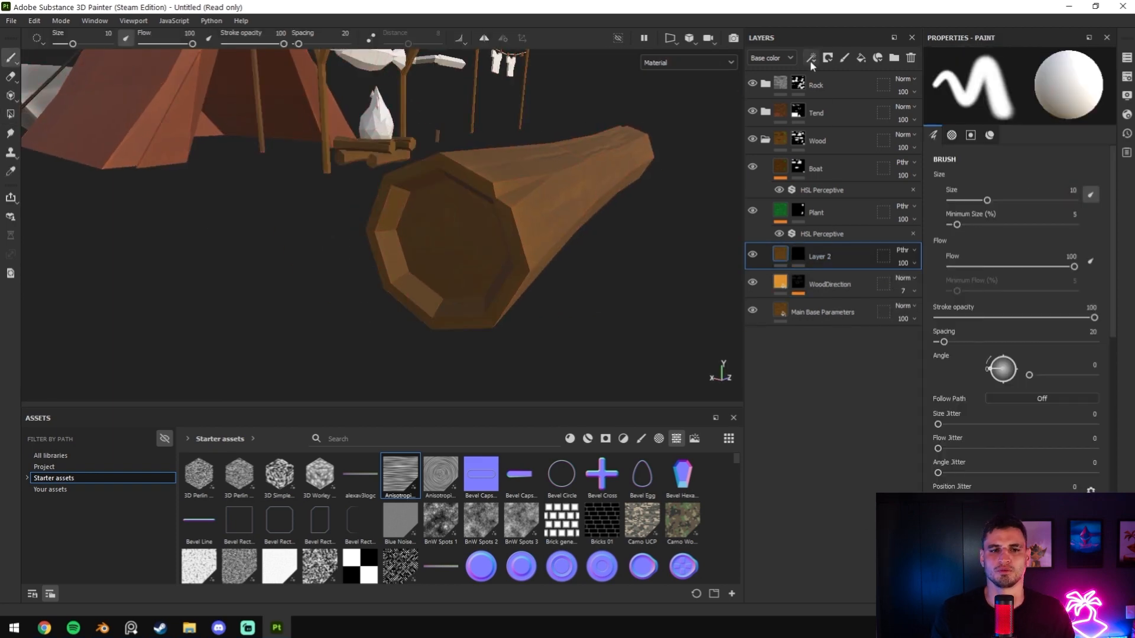
left_click(811, 57)
left_click(839, 122)
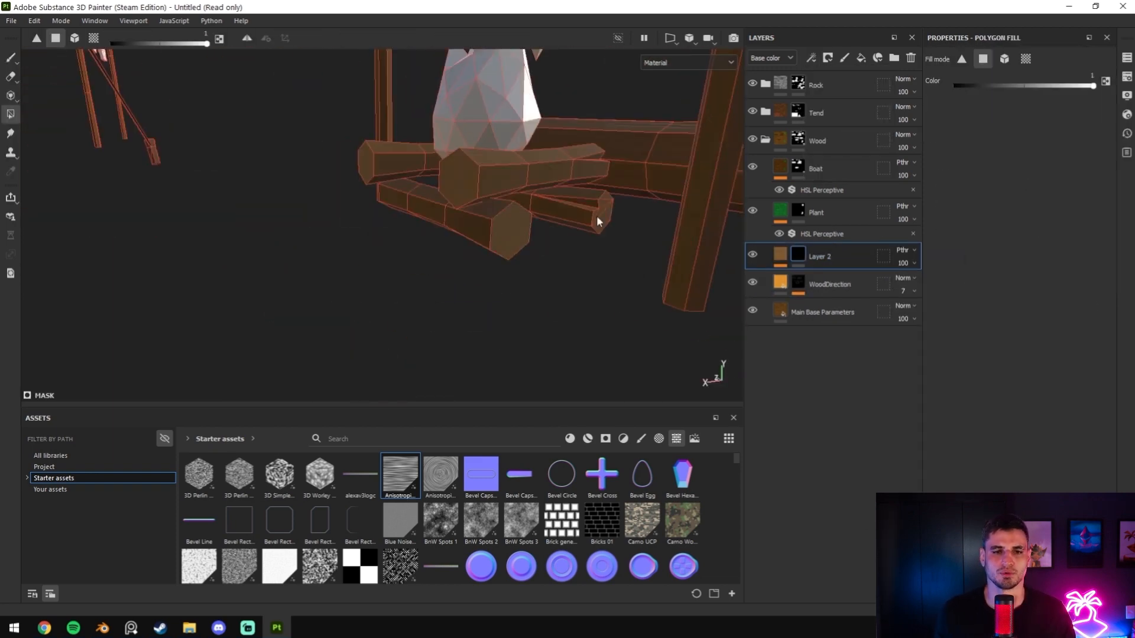
double_click(823, 258)
type("Top")
key("Return")
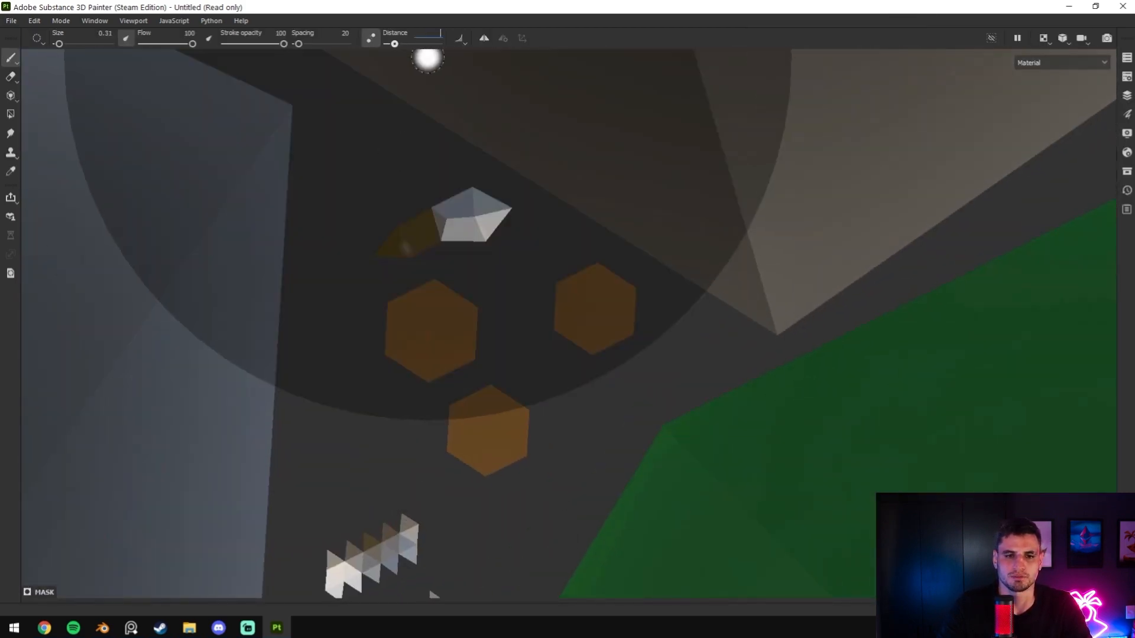
- Set the brush Distance and Size to 0.1 for painting the log ends in the UV layout, and return to the 3D view
type("0.1")
left_click(108, 33)
key("BackSpace")
scroll(414, 316, "down", 3)
middle_click_drag(437, 520, 445, 360, "alt")
middle_click_drag(827, 473, 828, 414, "alt")
scroll(476, 223, "up", 1)
middle_click_drag(476, 223, 309, 596, "alt")
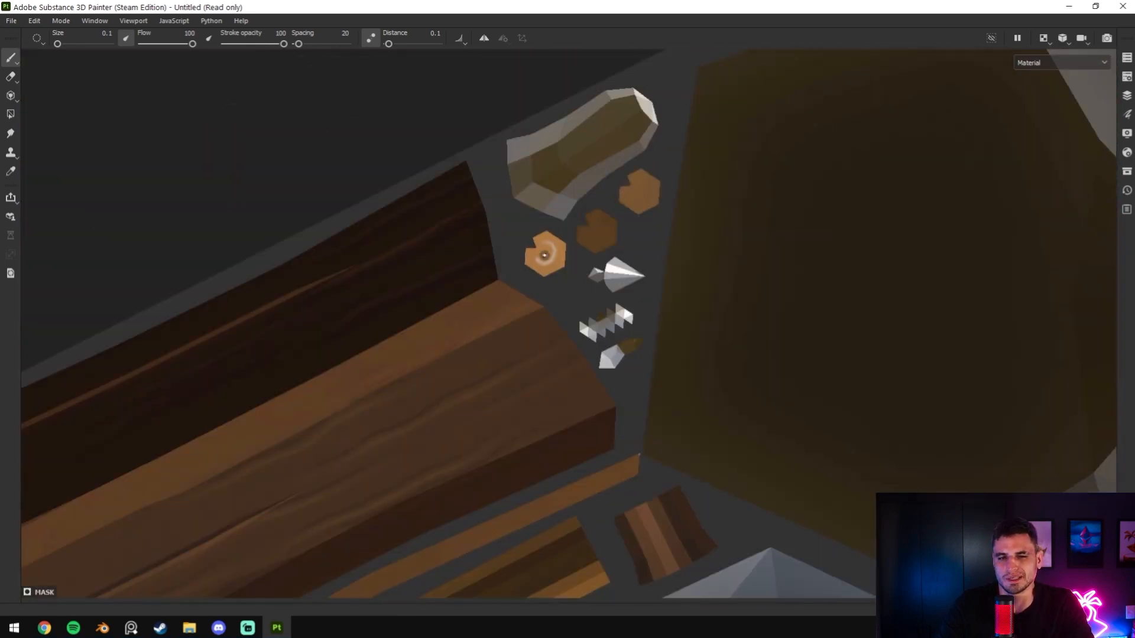
key("F2")
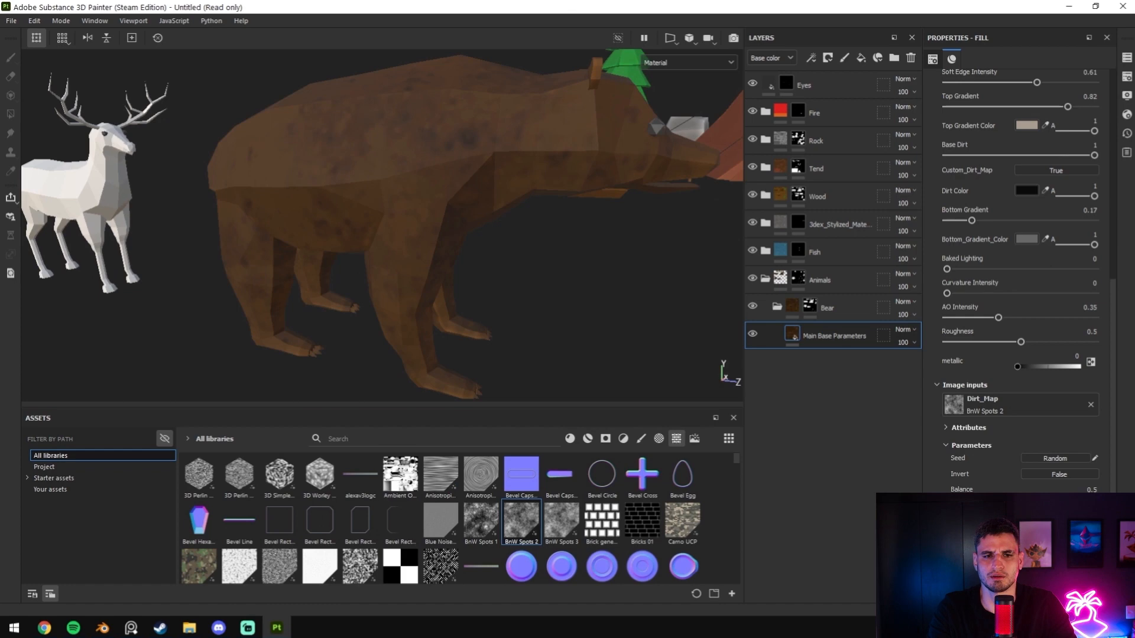
- Adjust the shading intensity in the bear's Main Base Parameters layer
left_click(969, 303)
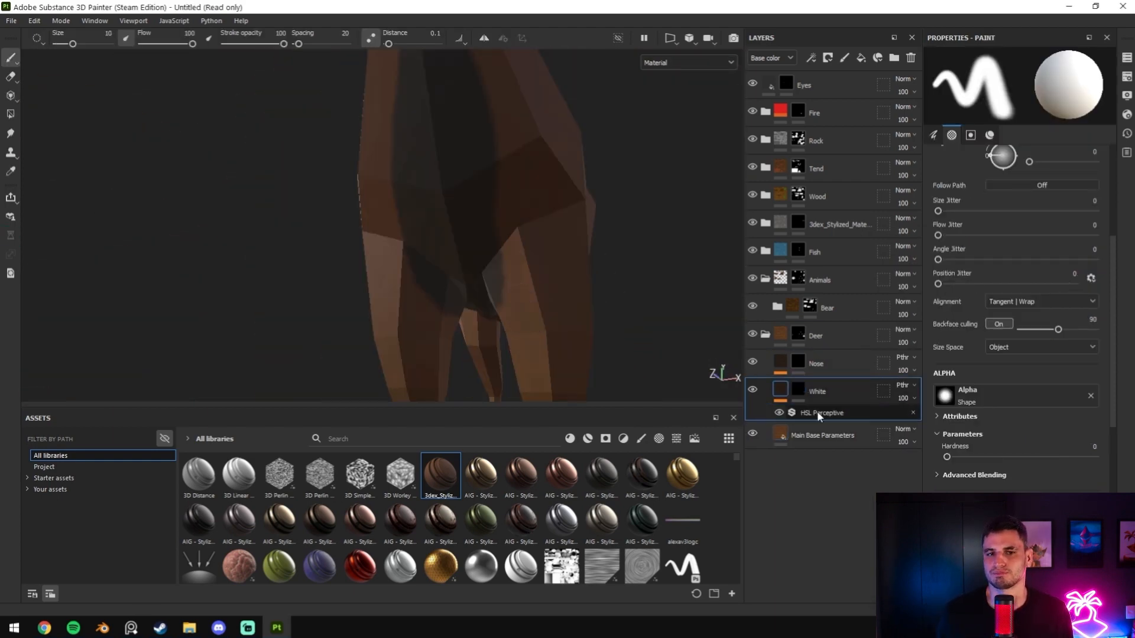
- Open the HSL Perceptive filter settings of the deer's White layer
left_click(819, 413)
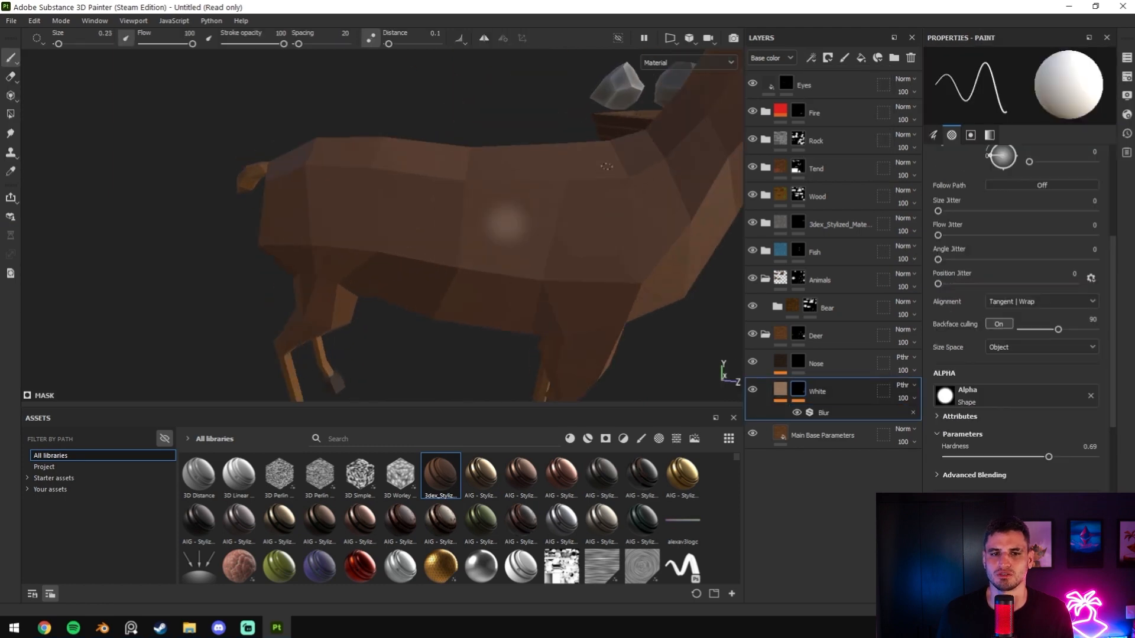
mouse_move(504, 221)
left_mouse_down("alt")
mouse_move(362, 254)
mouse_move(568, 296)
left_mouse_up("alt")
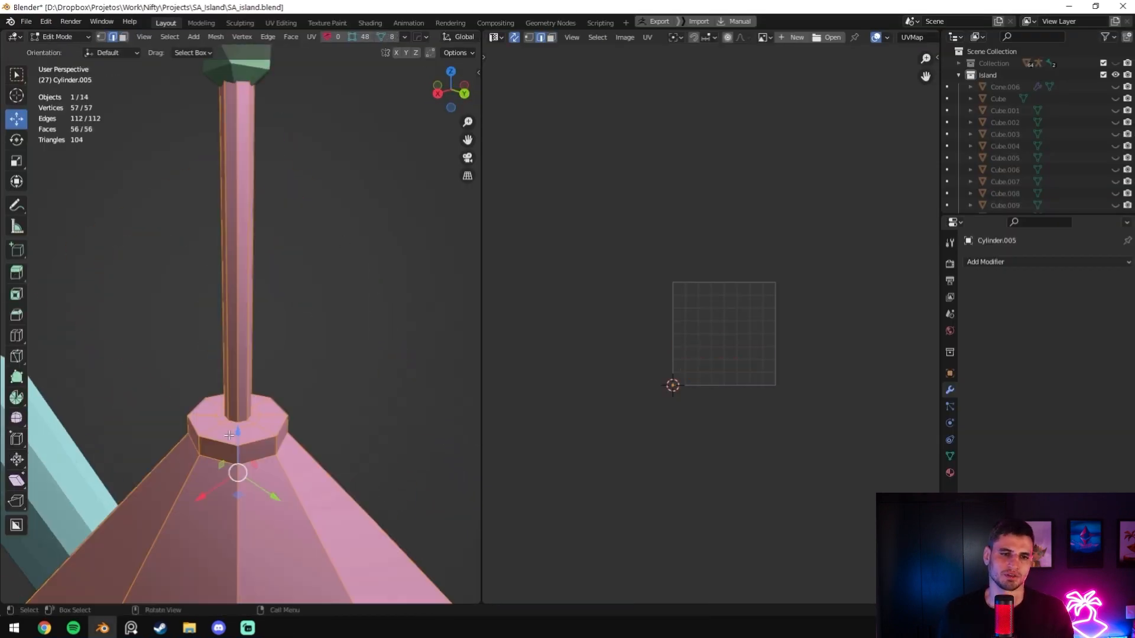
- In Blender, examine the lighthouse roof's edges and marked seams
scroll(286, 514, "down", 3)
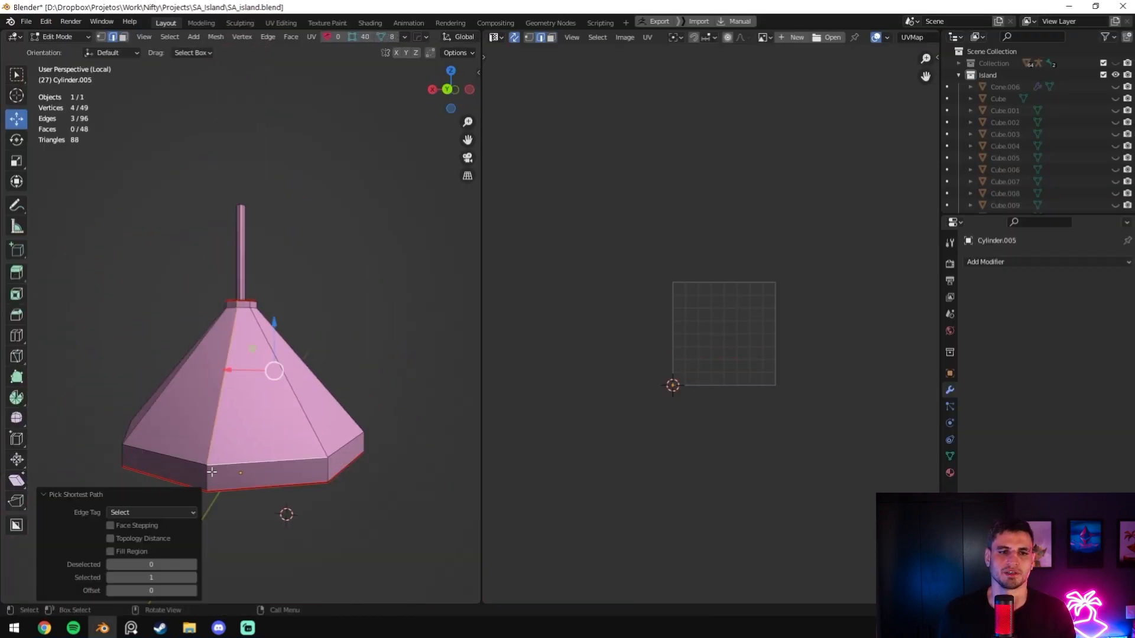
scroll(287, 514, "up", 5)
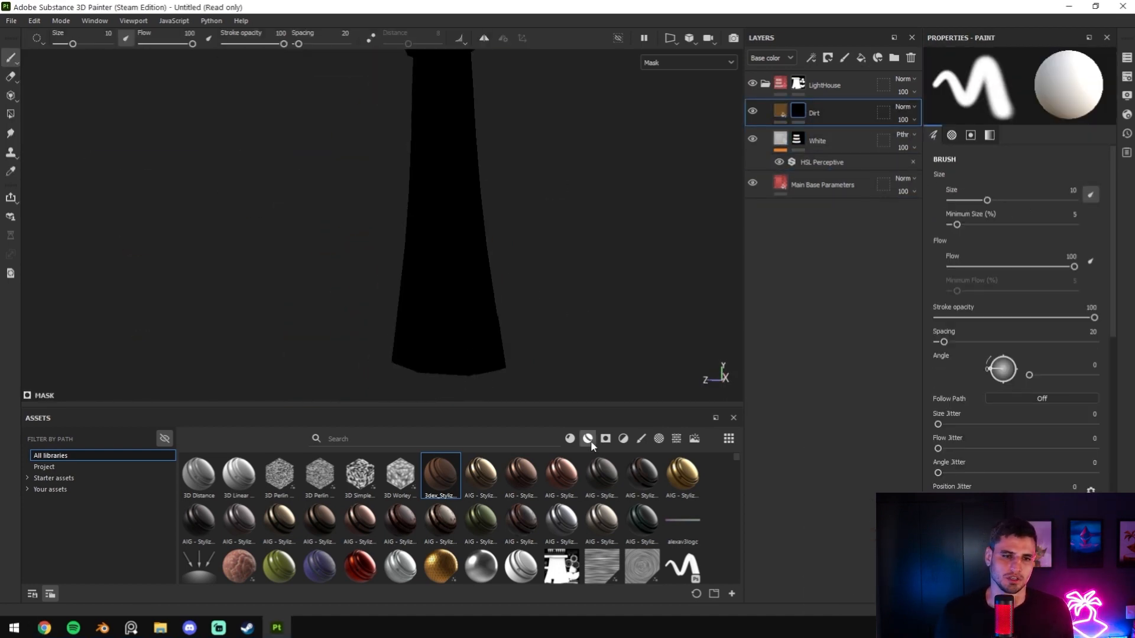
- In Substance Painter, fill the lighthouse's Dirt mask with Grunge Map 002 and open the fill's blending modes
left_click(605, 438)
mouse_move(688, 530)
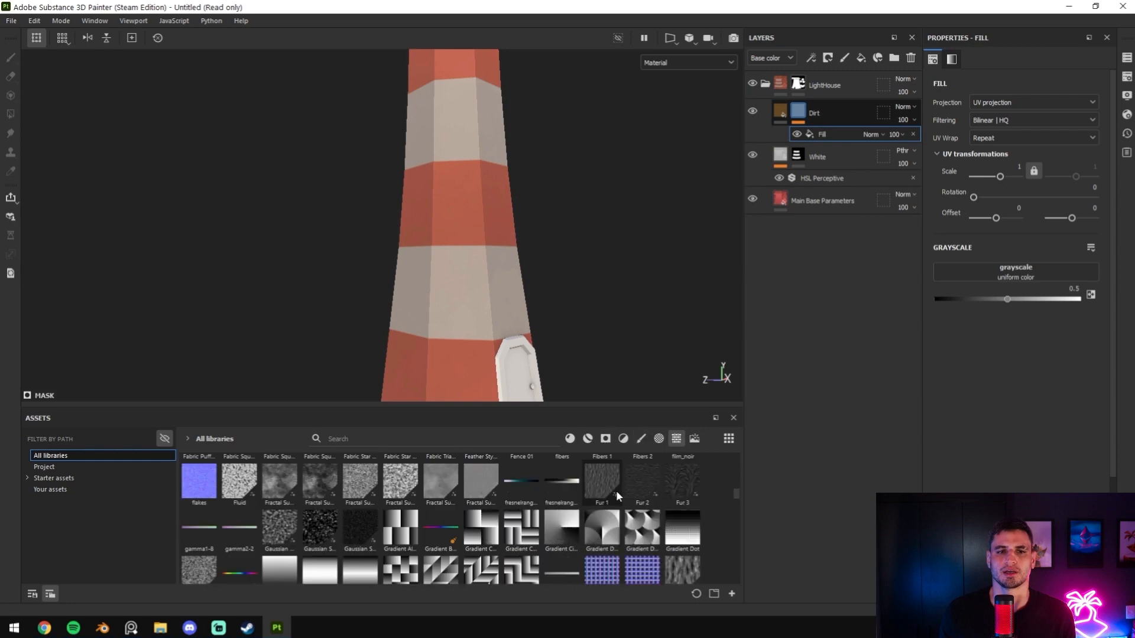
scroll(322, 511, "down", 5)
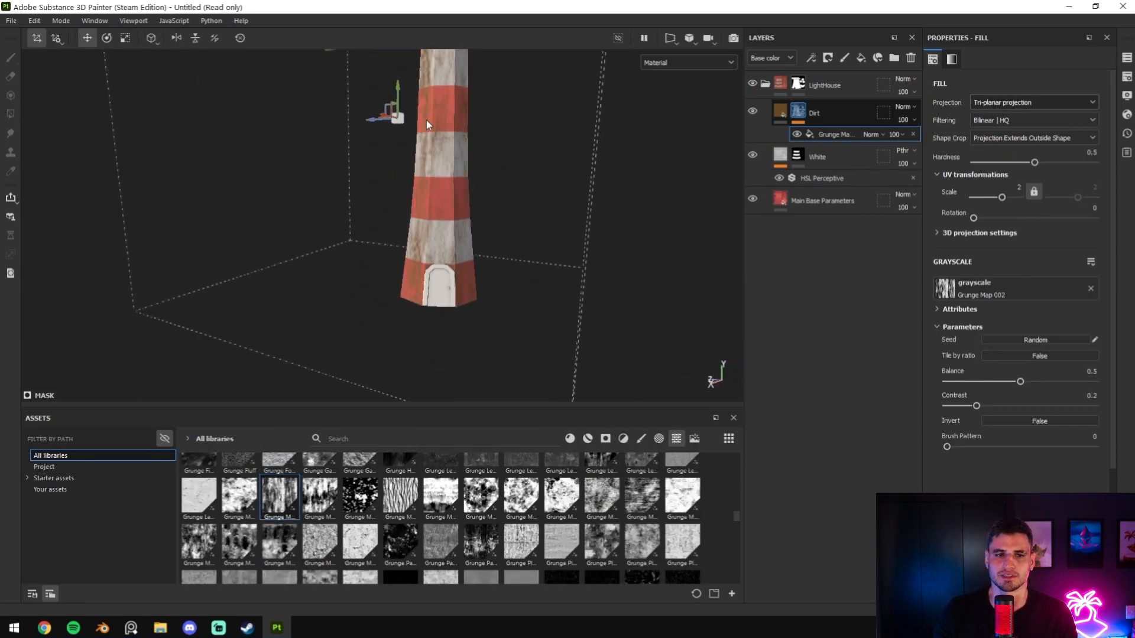
left_click(872, 134)
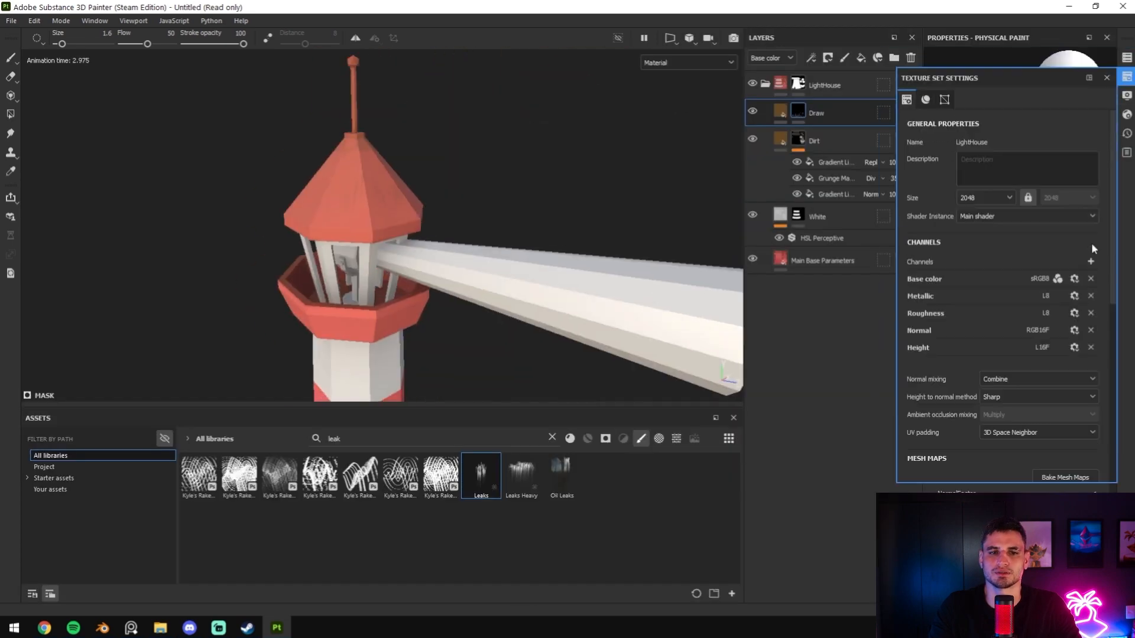
- Open the list of channels that can be added to the LightHouse texture set
left_click(1091, 242)
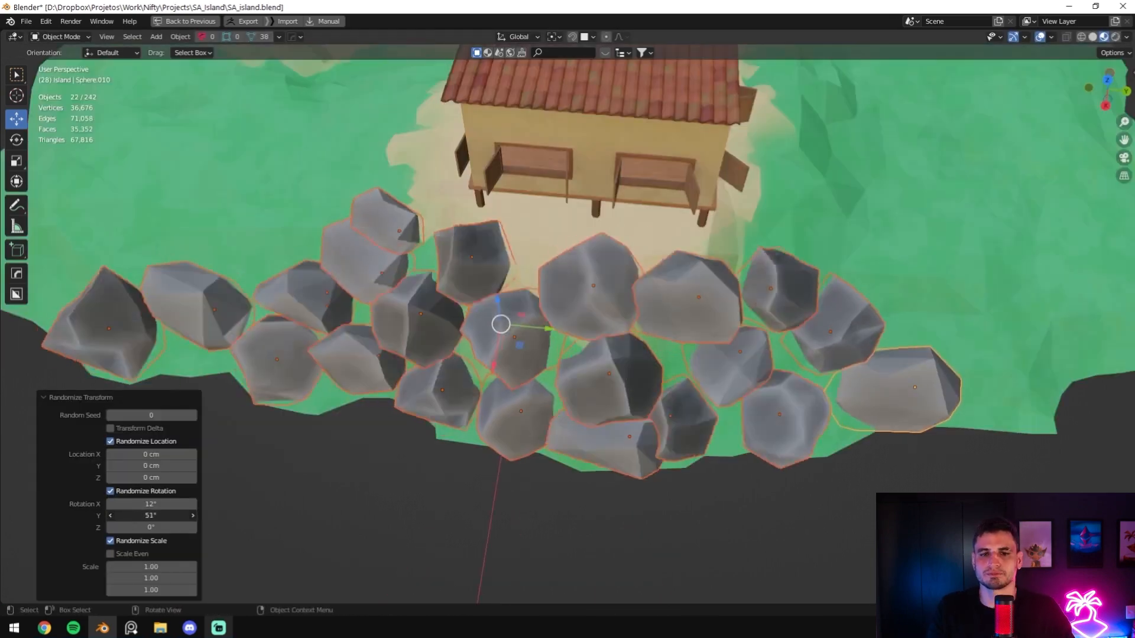
- In Blender, randomize the Y and Z rotation of the rocks behind the cabin, and duplicate, reposition and rotate one more rock
left_click_drag(151, 515, 192, 515)
left_click_drag(150, 526, 193, 526)
key("shift+d")
middle_click_drag(567, 319, 683, 348)
key("g")
key("r")
left_click(549, 403)
scroll(550, 403, "down", 5)
middle_click_drag(550, 403, 474, 408)
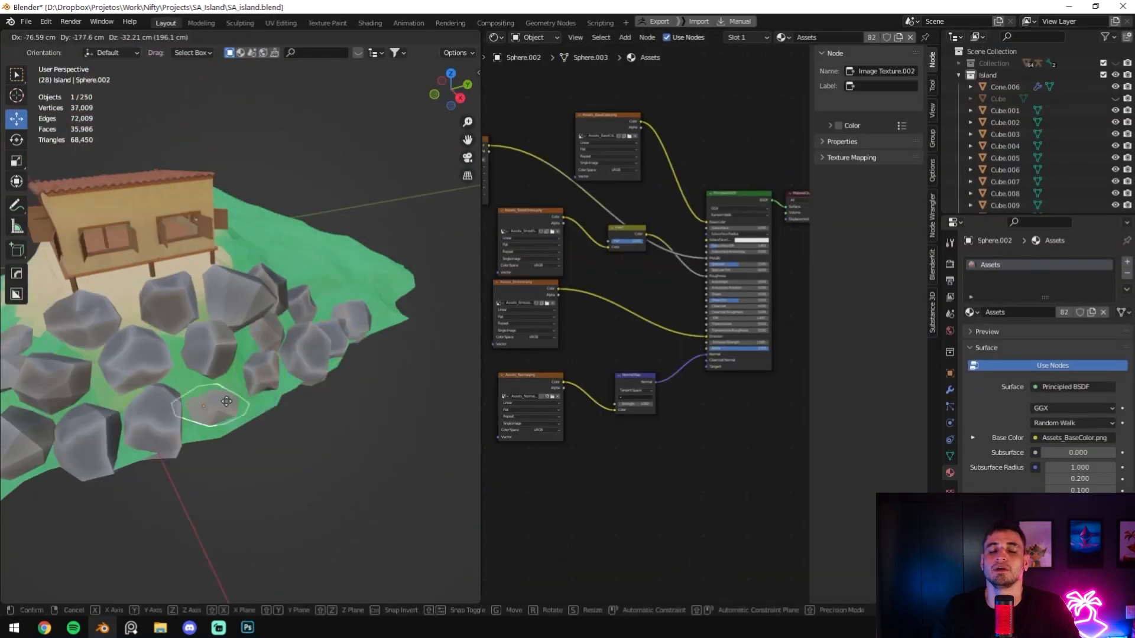
- Place rock copies along the cabin's shore and around the lighthouse base
left_click(290, 303)
middle_click_drag(177, 295, 377, 341)
key("shift+d")
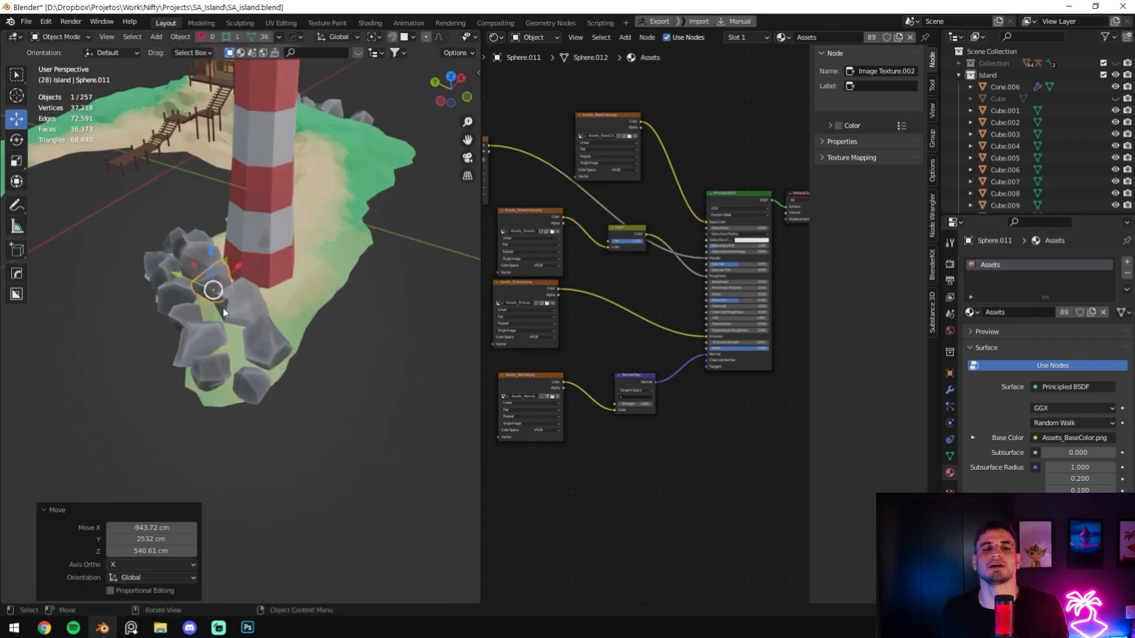
left_click(203, 273)
middle_click_drag(203, 273, 218, 349)
- Select an object at the lighthouse and search its material list for "ligh"
left_click(236, 307)
left_click(971, 312)
type("ligh")
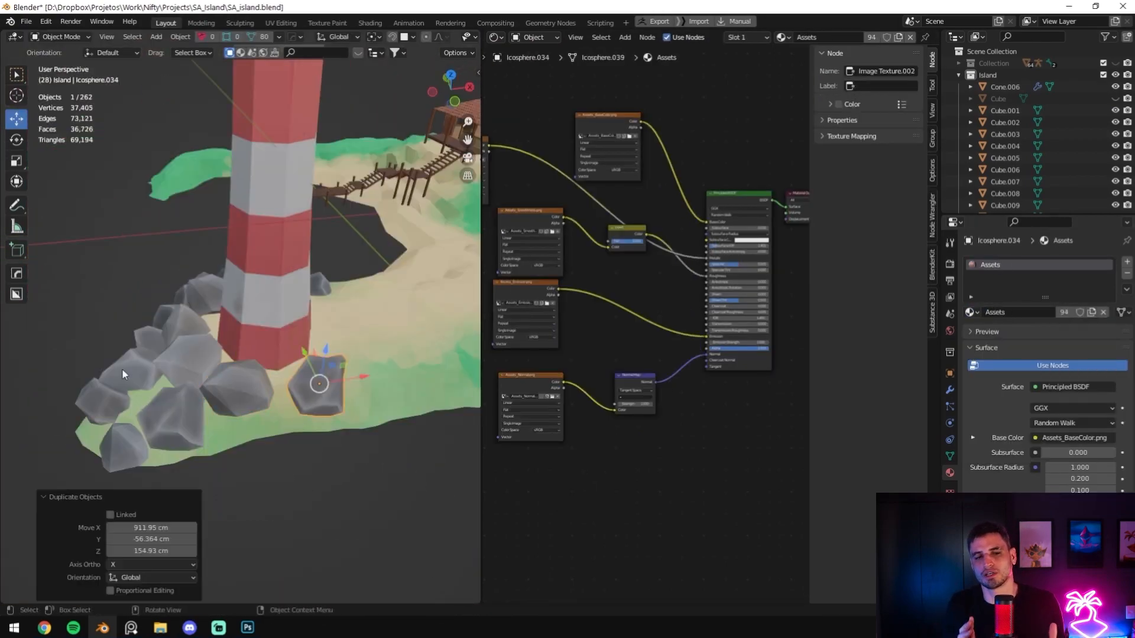
- Duplicate more rocks along the shoreline next to the lighthouse
middle_click_drag(122, 367, 112, 344)
key("shift+d")
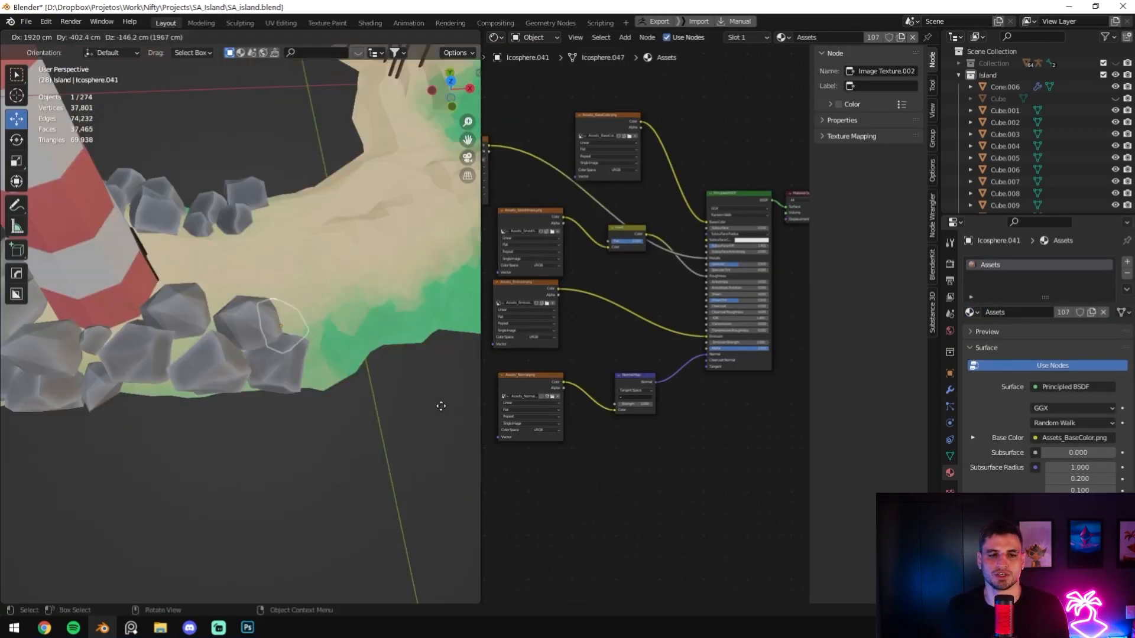
middle_click_drag(436, 406, 224, 341)
key("shift+d")
left_click(296, 495)
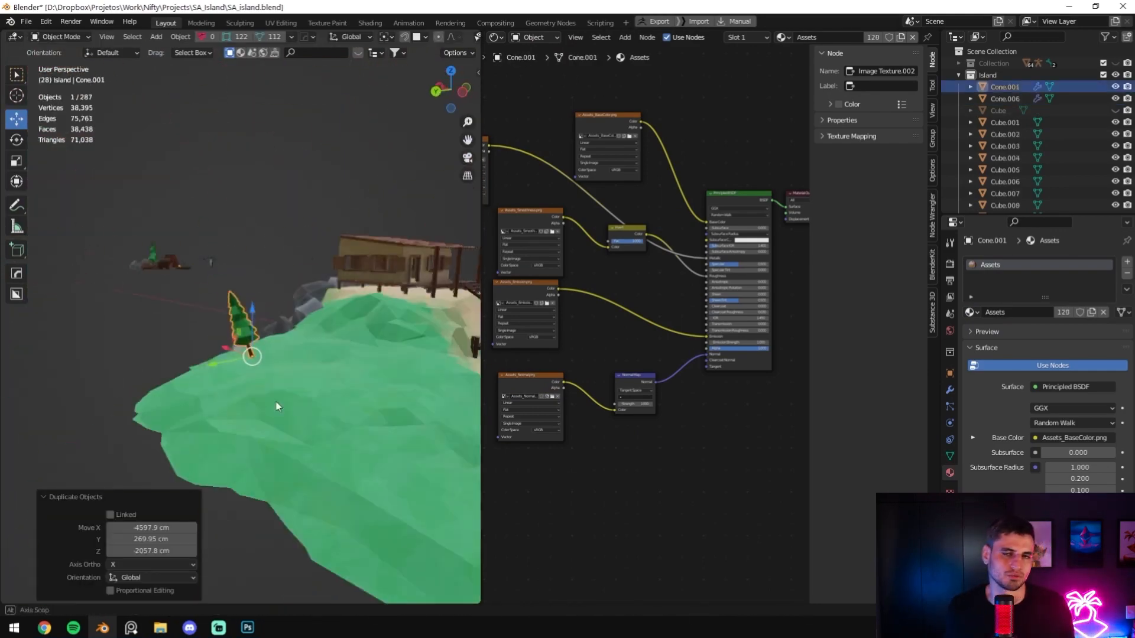
- Scale the pine tree on the island and place copies of it on the grass near the cabin
key("s")
left_click(284, 293)
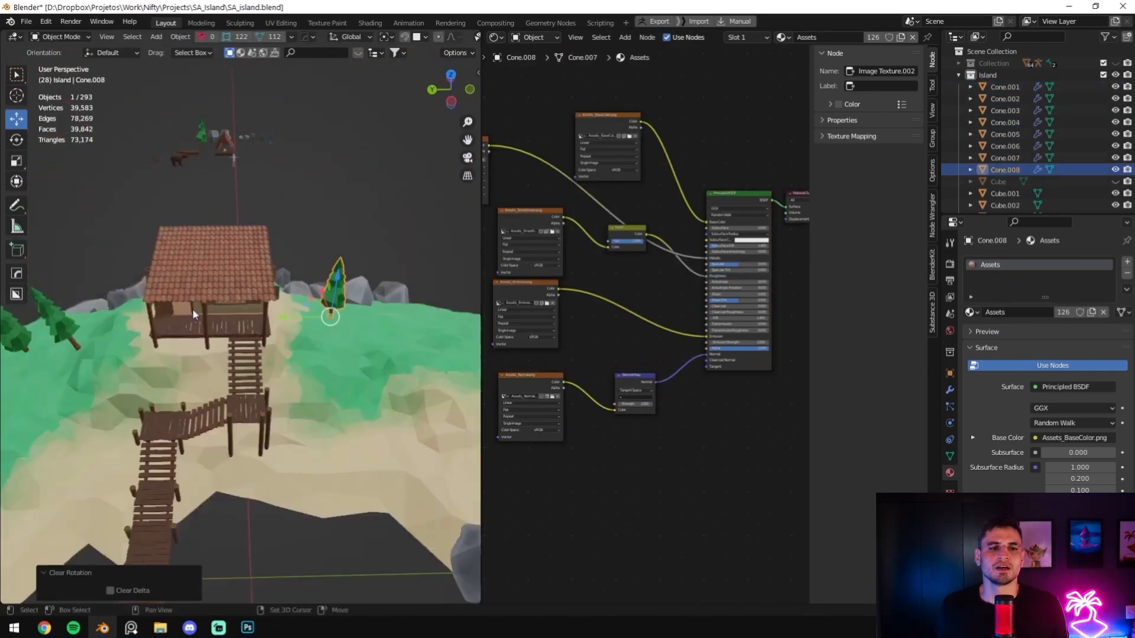
key("shift+d")
left_click(116, 393)
key("shift+d")
left_click(254, 375)
middle_click_drag(250, 367, 279, 131)
- Scatter further tree and small rock copies over the grass between the cabin and the rocky shore
key("shift+d")
left_click(215, 336)
key("g")
left_click(198, 391)
key("shift+d")
left_click(274, 384)
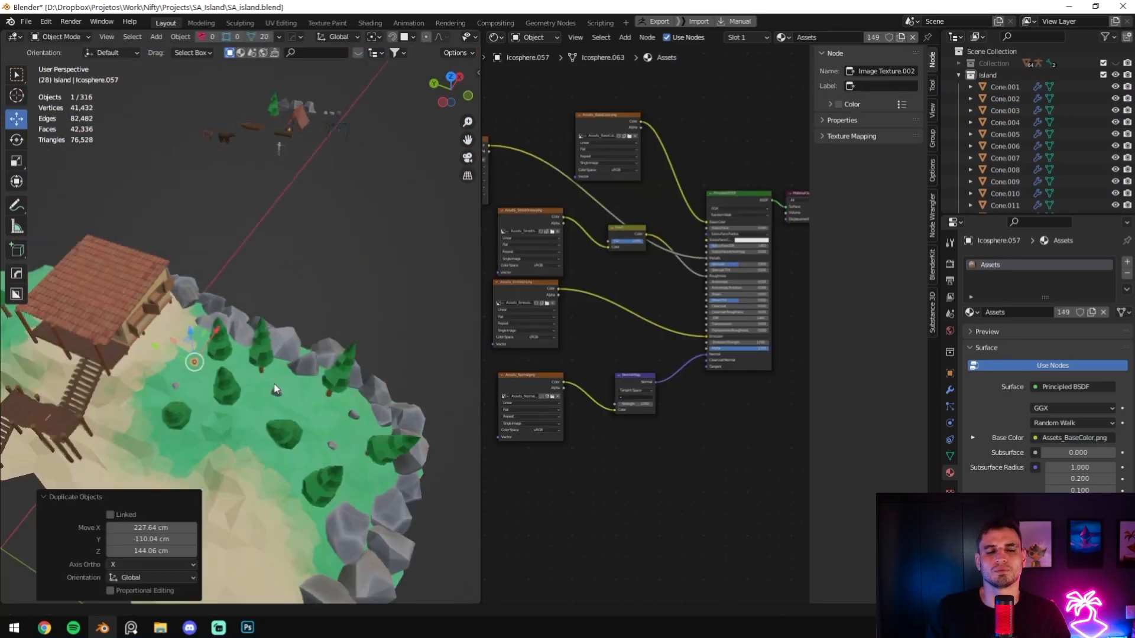
- Rotate and reposition individual props on the grass beside the cabin
middle_click_drag(274, 384, 211, 342)
left_click(231, 355)
key("r")
key("r")
left_click(184, 221)
middle_click_drag(184, 221, 327, 393)
key("g")
left_click(327, 393)
left_click(294, 327)
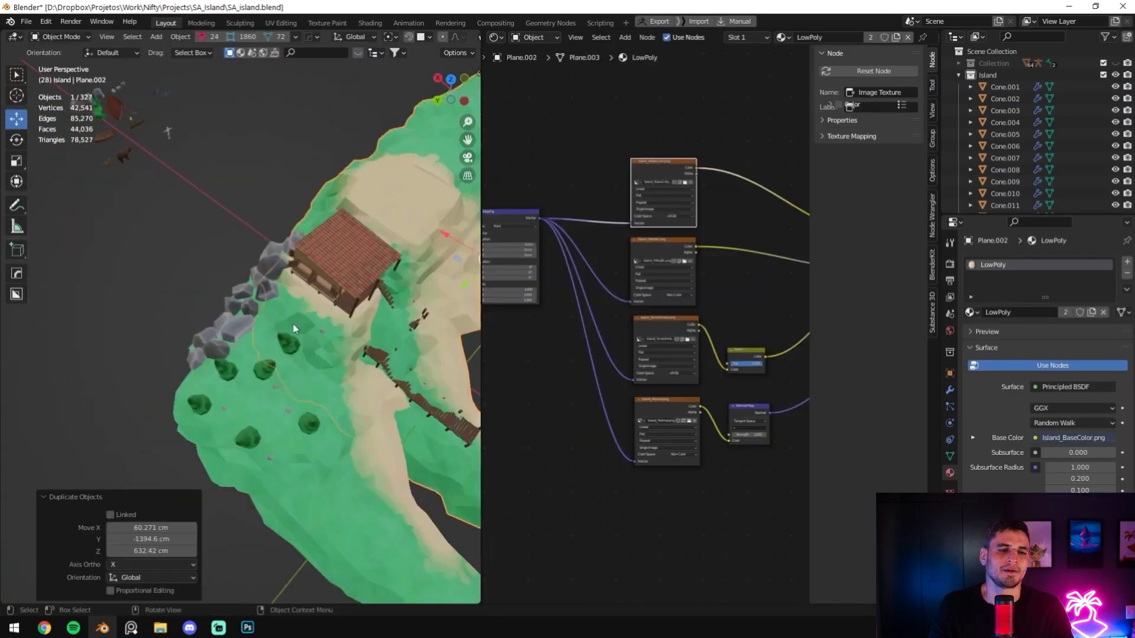
- Duplicate more props, including the tent, onto the grassy slope on the cabin's other side
key("shift+d")
left_click(253, 508)
key("shift+d")
left_click(276, 360)
key("shift+d")
left_click(298, 364)
middle_click_drag(277, 360, 254, 231)
- In Edit Mode, move linked parts of the tent along Z to fit the sloping ground
key("Tab")
key("l")
key("g")
key("z")
left_click(251, 330)
key("g")
key("z")
left_click(285, 383)
key("Tab")
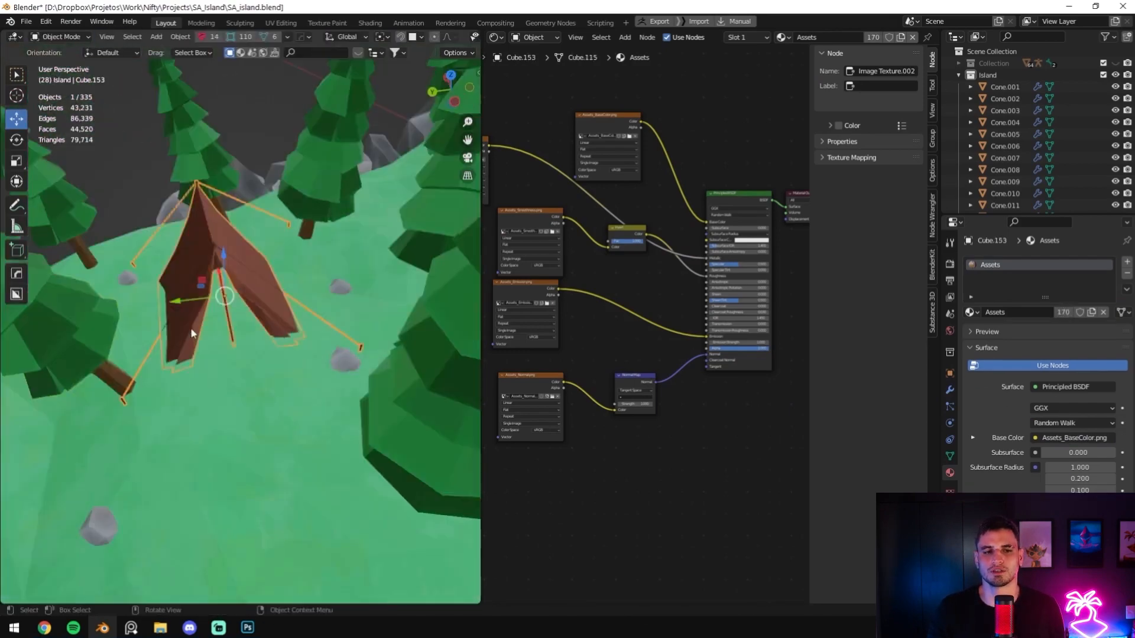
- Select props at the tent together, move them and rotate them to sit on the terrain
middle_click_drag(190, 328, 317, 356)
left_click(317, 356)
left_click(299, 347, "shift")
key("g")
left_click(295, 404)
middle_click_drag(294, 404, 304, 330)
key("r")
left_click(304, 329)
- Duplicate a camp prop near the tent, rotate the copy about its local Z axis and place another copy
key("shift+d")
left_click(245, 335)
key("r")
key("z")
key("z")
key("shift+d")
left_click(254, 390)
- Copy another prop into the campsite and rotate it about Z
scroll(254, 390, "down", 8)
left_click(260, 283)
key("shift+d")
key("r")
key("z")
left_click(205, 144)
left_click(216, 278)
- Position the campfire with the fish on its spit in front of the tent, adjusting its rotation and height
middle_click_drag(233, 448, 222, 283)
key("g")
key("shift+z")
left_click(222, 283)
key("ctrl+space")
key("g")
left_click(640, 380)
key("r")
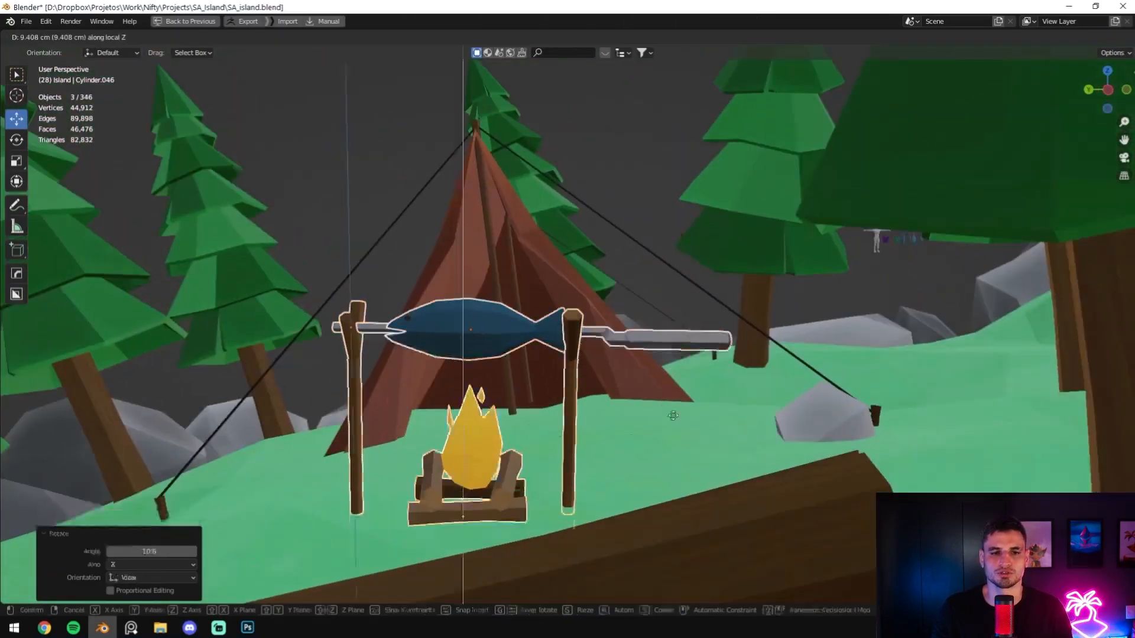
left_click(676, 436)
- Place two copies of the wooden boat on the beach near the dock
key("shift+d")
left_click(523, 230)
middle_click_drag(523, 230, 679, 282)
key("shift+d")
left_click(679, 282)
- Duplicate a third boat beside the dock, lower it along Z to the waterline in the left view, and save the file
key("shift+d")
key("ctrl+KP_3")
key("g")
key("z")
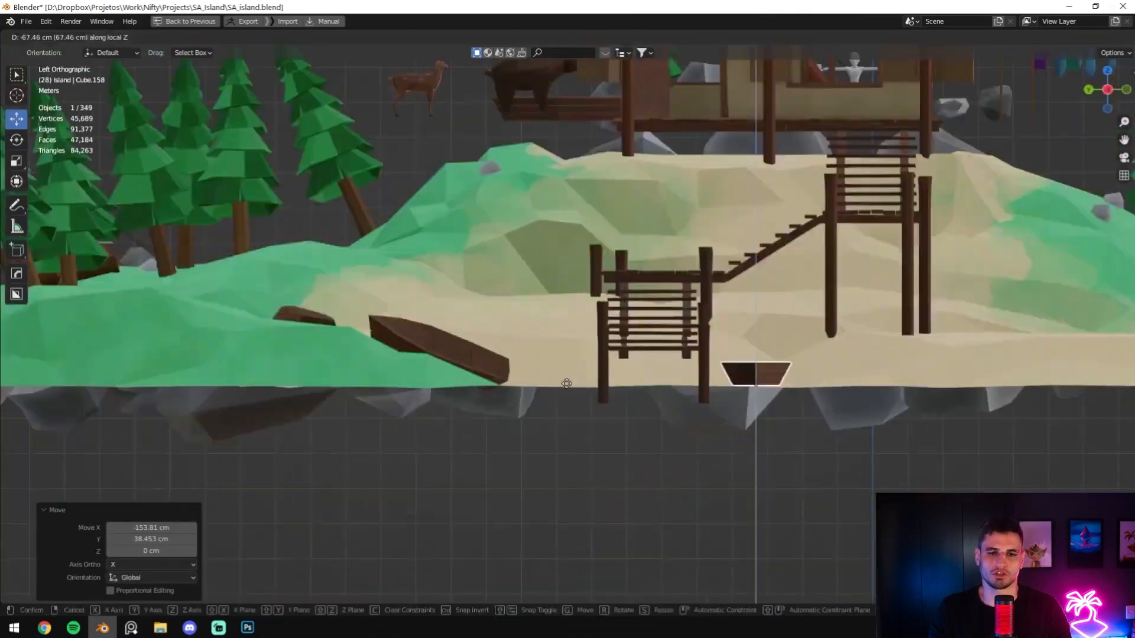
left_click(565, 370)
key("ctrl+s")
- Fly through the island with walk navigation and clear the rotation of a selected object
key("shift+grave")
key("w")
key("w")
left_click(569, 324)
left_click(659, 340)
key("alt+r")
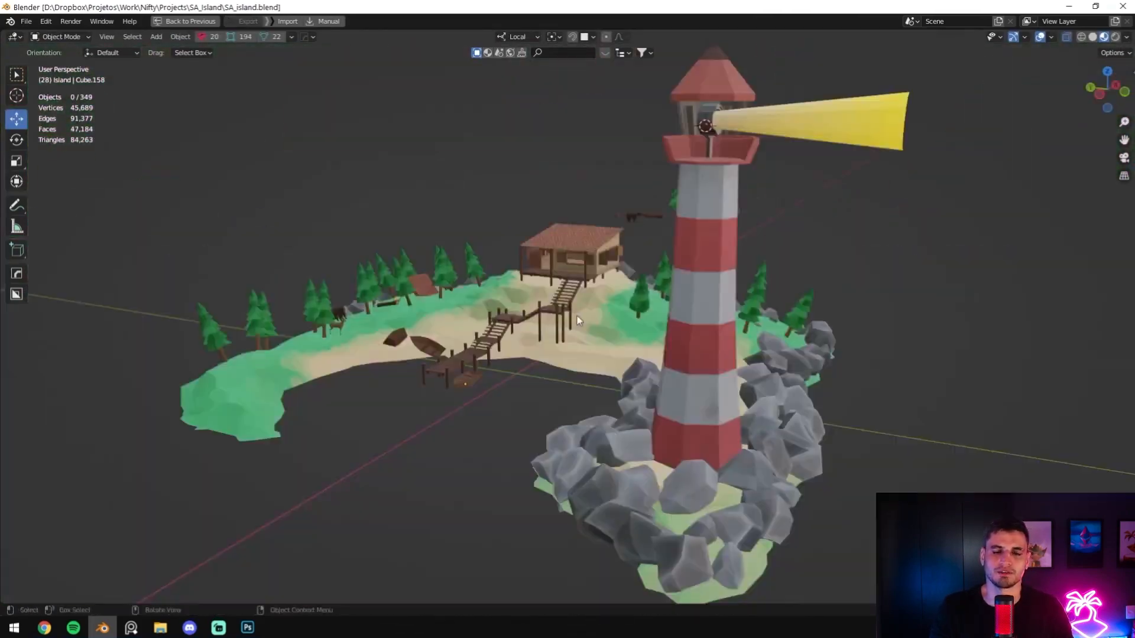
- Rotate the selected object from the top view
scroll(736, 350, "down", 5)
key("alt+a")
middle_click_drag(736, 350, 402, 287)
key("KP_7")
key("r")
left_click(693, 310)
middle_click_drag(693, 310, 532, 136)
- Move the clothesline from the asset area into the campsite beside the campfire and save the file
left_click_drag(532, 136, 655, 218)
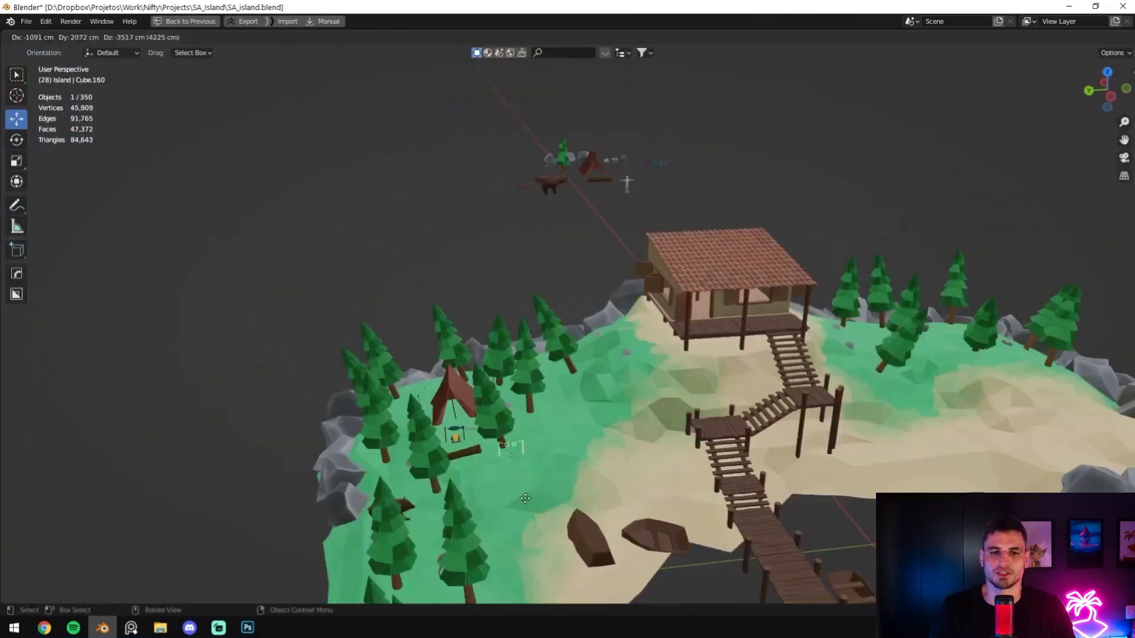
key("g")
left_click(419, 204)
key("alt+a")
key("ctrl+s")
- Examine the mesh around the lighthouse door up close in Edit Mode, selecting all of it and toggling X-ray
key("shift+grave")
left_click(569, 325)
left_click(488, 505)
scroll(488, 505, "up", 5)
key("Tab")
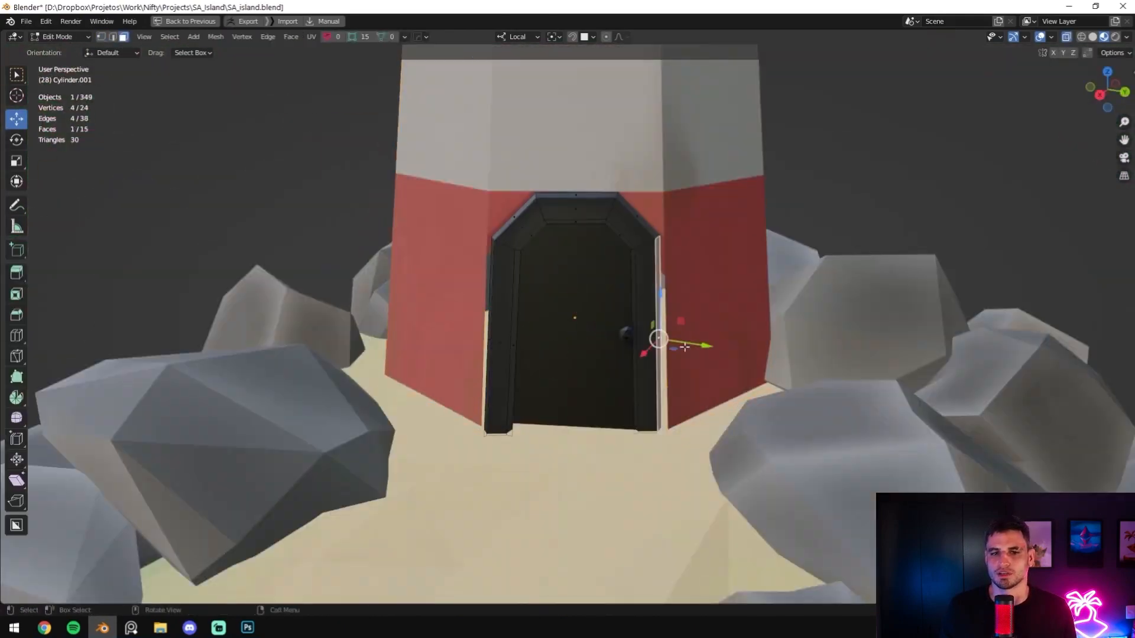
key("Tab")
middle_click_drag(573, 317, 581, 349)
left_click(446, 221)
key("Tab")
key("a")
key("alt+z")
key("Tab")
- Duplicate the clothesline, then rotate and position the copy among the campsite's pine trees
key("shift+d")
middle_click_drag(717, 382, 532, 277)
key("r")
key("g")
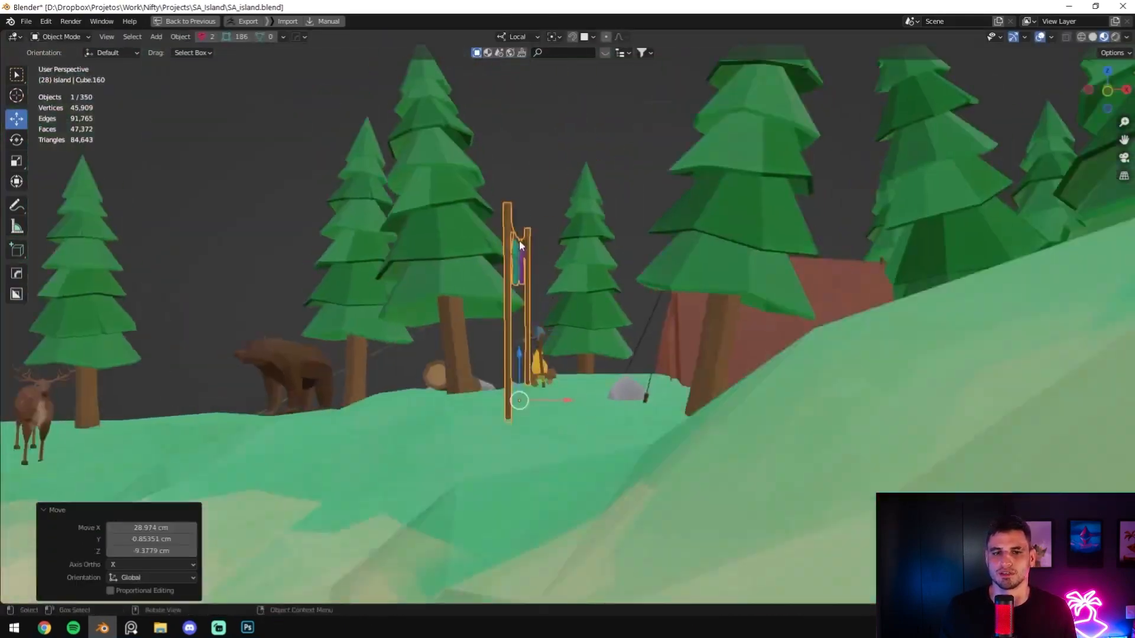
- Inspect the scene by temporarily hiding a selected object and revealing it again
key("ctrl+space")
left_click_drag(114, 259, 291, 444)
scroll(292, 414, "up", 5)
left_click(333, 417)
key("h")
middle_click_drag(333, 417, 304, 343)
key("alt+h")
key("ctrl+space")
key("ctrl+space")
scroll(295, 366, "up", 3)
- Select pine trees around the camp and examine their bend modifier settings
left_click(291, 408)
left_click(949, 389)
left_click(177, 269)
middle_click_drag(177, 269, 248, 354)
left_click(333, 278)
middle_click_drag(333, 277, 153, 331)
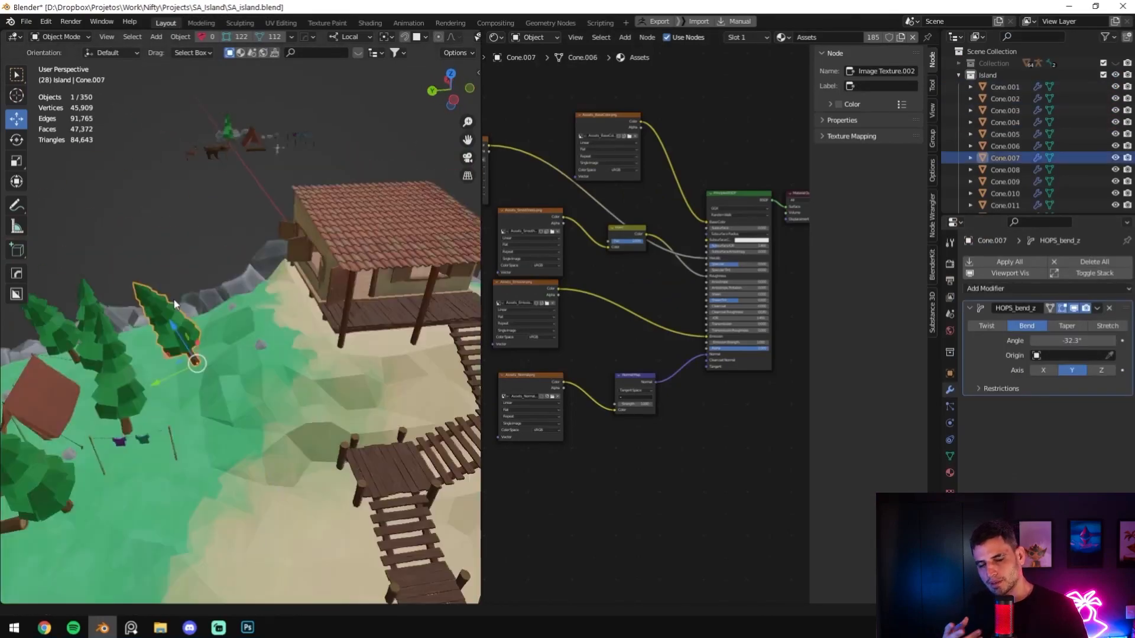
- Duplicate bent pine trees and place the copies elsewhere on the island's grass
left_click(256, 304)
middle_click_drag(299, 266, 296, 378)
key("shift+d")
left_click(327, 424)
left_click_drag(342, 420, 322, 424)
middle_click_drag(323, 424, 254, 331)
left_click(241, 319)
key("shift+d")
left_click(385, 380)
- Rotate the newest pine copy and place one more duplicated pine on the island
scroll(355, 355, "up", 6)
key("r")
left_click(133, 258)
middle_click_drag(133, 258, 249, 195)
key("shift+d")
scroll(236, 265, "down", 6)
left_click(157, 236)
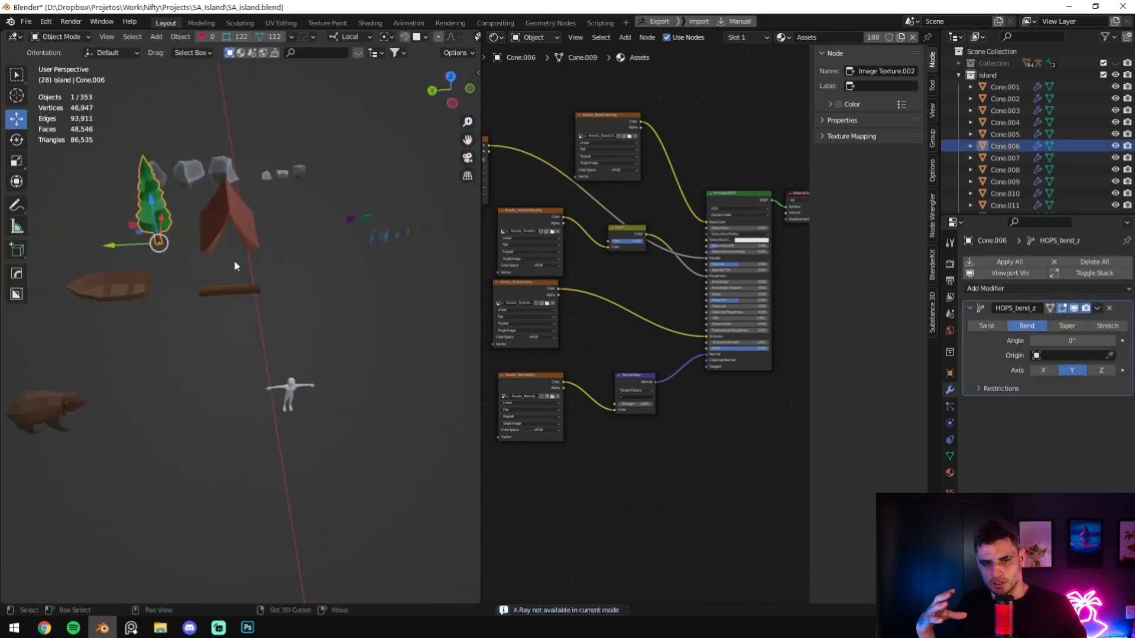
- Duplicate more source assets onto the island, rotating the last one 110° about its local Z among the pines on the far grass
left_click(224, 219)
key("shift+d")
key("shift+d")
key("g")
left_click(226, 451)
middle_click_drag(226, 451, 106, 295)
key("shift+d")
left_click(356, 318)
- In the maximized viewport, duplicate further small props and distribute the copies around the island
key("ctrl+space")
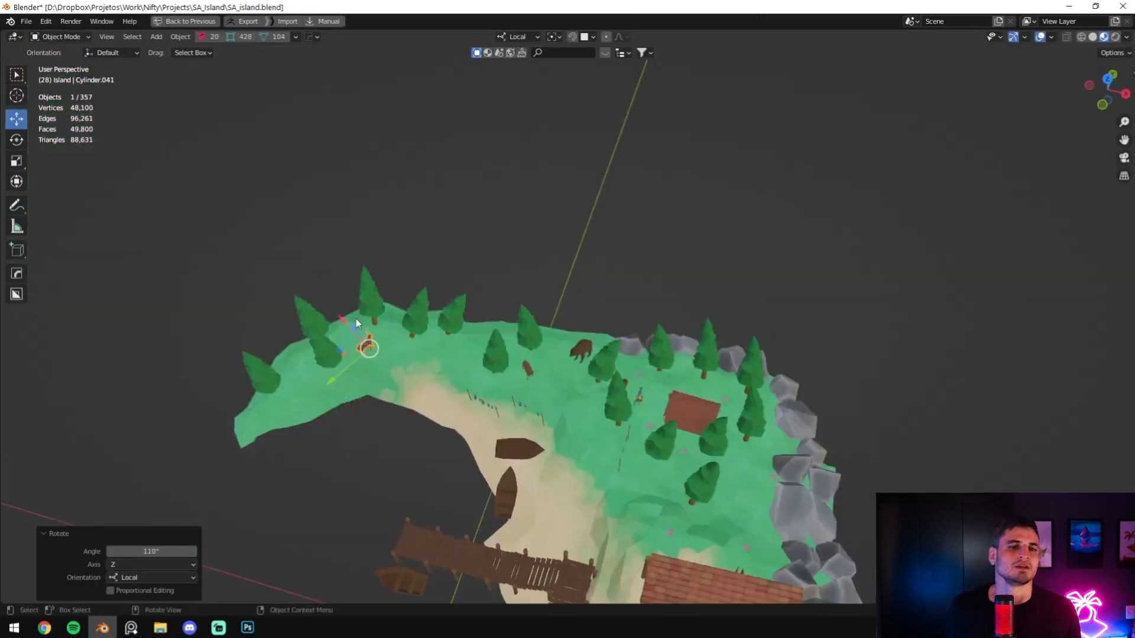
scroll(367, 337, "up", 6)
middle_click_drag(539, 164, 675, 393)
left_click(675, 393)
key("shift+d")
left_click(534, 325)
scroll(567, 337, "up", 5)
scroll(520, 349, "down", 3)
left_click(520, 349)
middle_click_drag(608, 364, 555, 310)
key("shift+d")
left_click(559, 281)
scroll(523, 259, "down", 8)
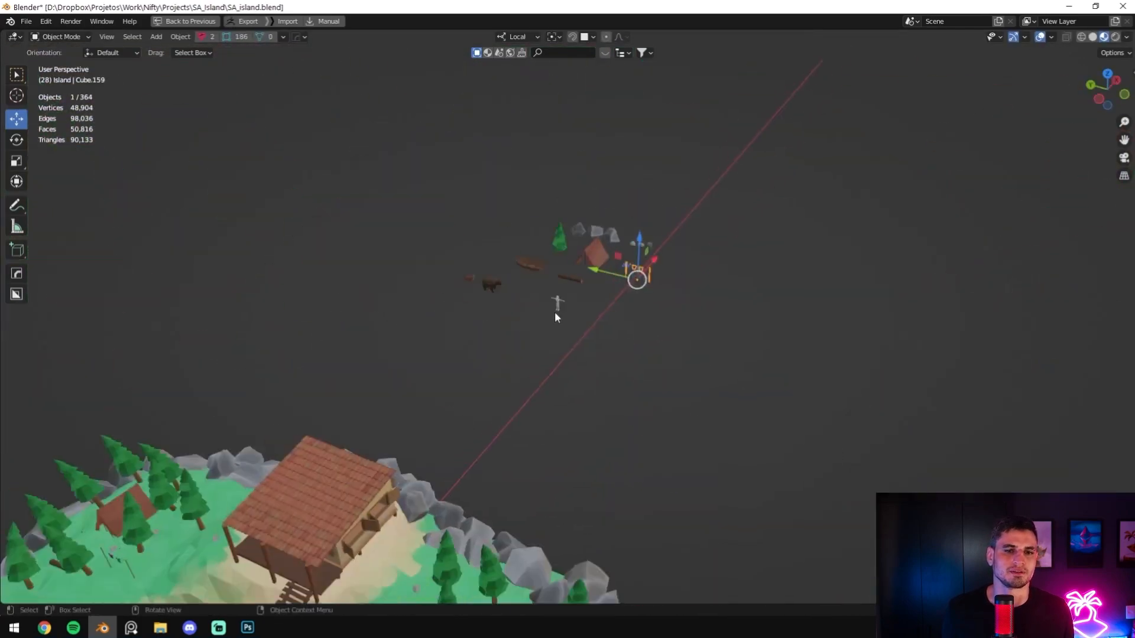
- Examine the lighthouse door frame up close together with the LightHouse material's backface culling settings
key("ctrl+space")
left_click(352, 408)
left_click(949, 472)
scroll(241, 331, "down", 2)
middle_click_drag(121, 361, 169, 310)
scroll(169, 309, "up", 6)
left_click(228, 304)
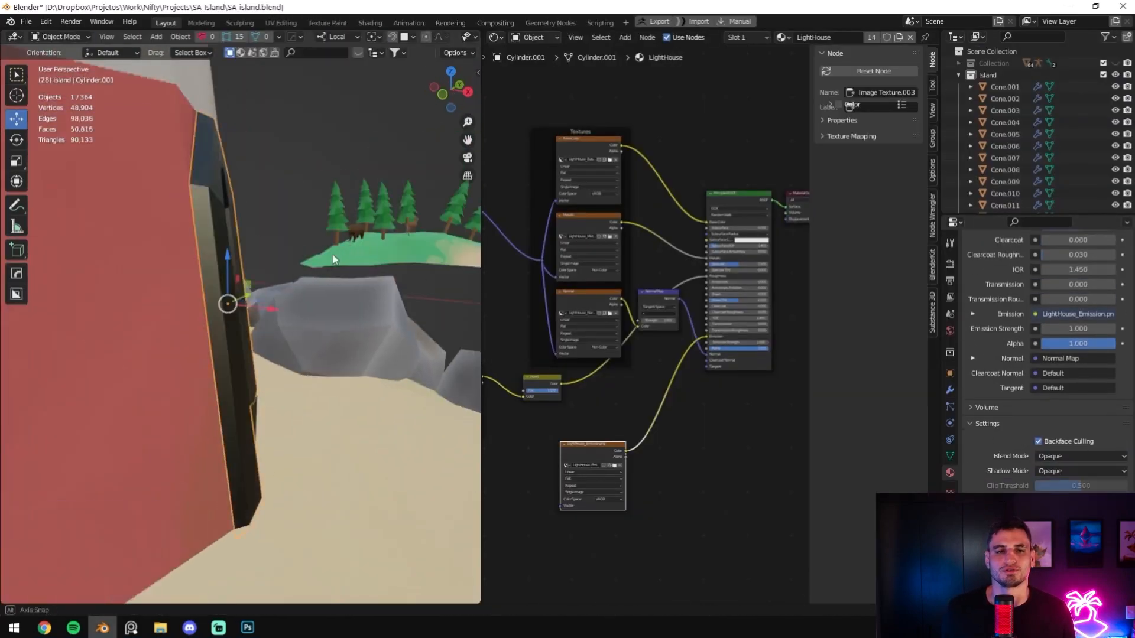
- Maximize the viewport, clear the selection and save the file
key("ctrl+space")
key("alt+a")
key("ctrl+s")
scroll(641, 324, "up", 5)
middle_click_drag(641, 325, 681, 336)
scroll(570, 235, "down", 8)
- Duplicate small props at the campfire and place the copies beside it
left_click(289, 332)
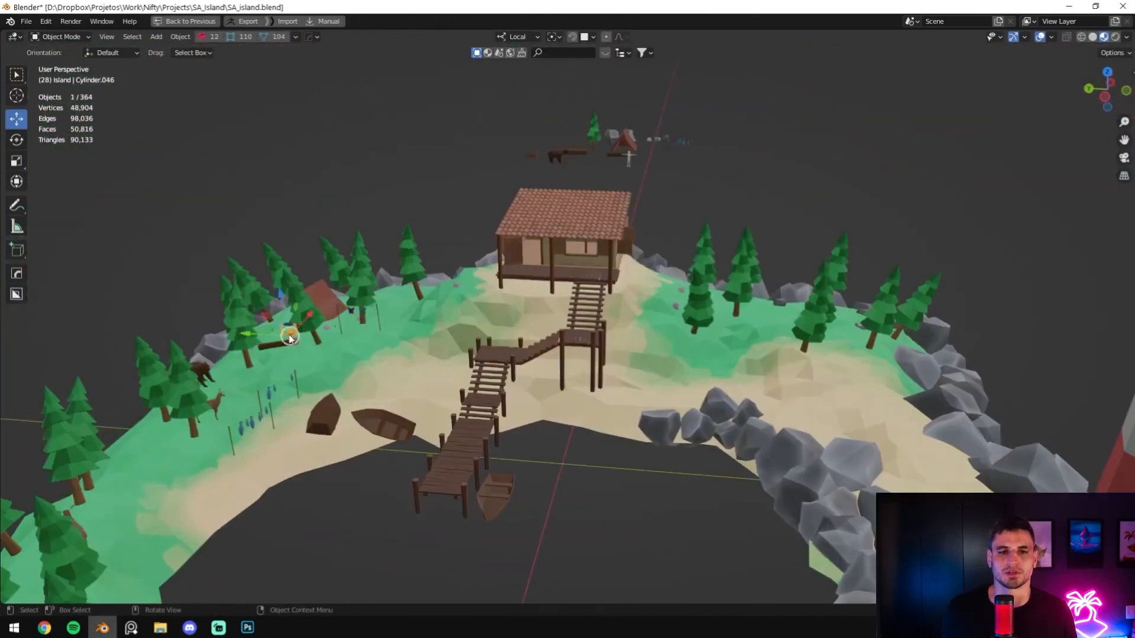
middle_click_drag(289, 332, 232, 332)
key("shift+d")
left_click(233, 332)
scroll(299, 393, "up", 6)
middle_click_drag(440, 345, 483, 329)
key("shift+d")
- From the top view, move the bear 229.34 cm in X and 253.83 cm in Y beside the campfire, and rotate it
key("KP_7")
key("g")
left_click(371, 331)
key("ctrl+KP_1")
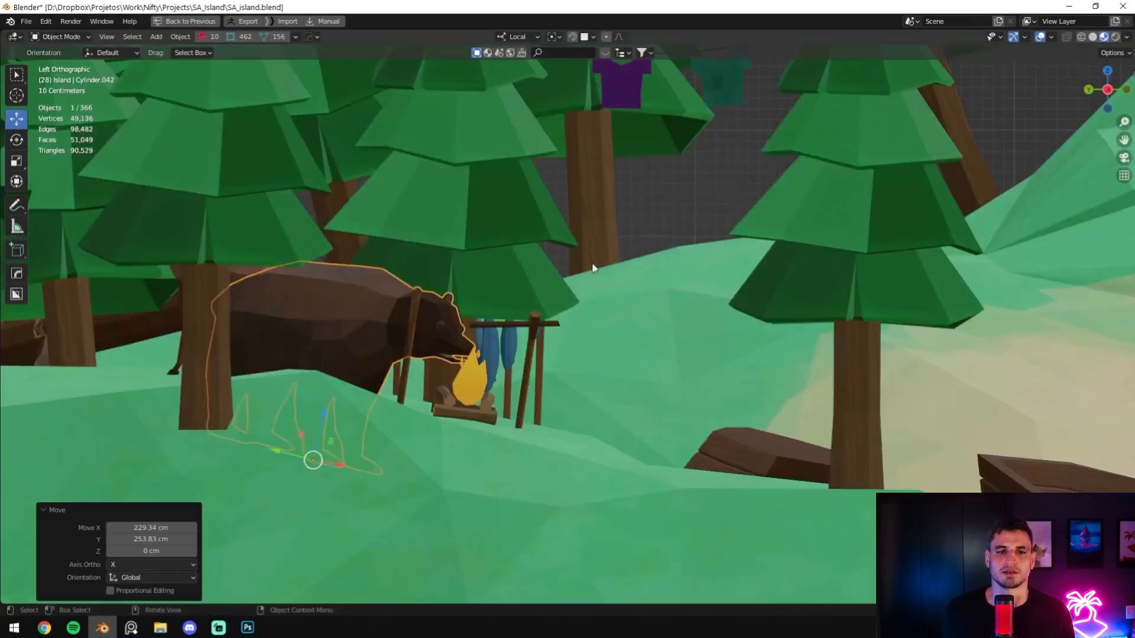
key("KP_7")
key("r")
left_click(712, 290)
- Duplicate a stick near the bear, slide its selected geometry in Edit Mode, and isolate the copy in local view
middle_click_drag(712, 290, 567, 248)
key("shift+d")
key("Tab")
key("g")
key("g")
left_click(532, 296)
key("slash")
middle_click_drag(531, 296, 464, 389)
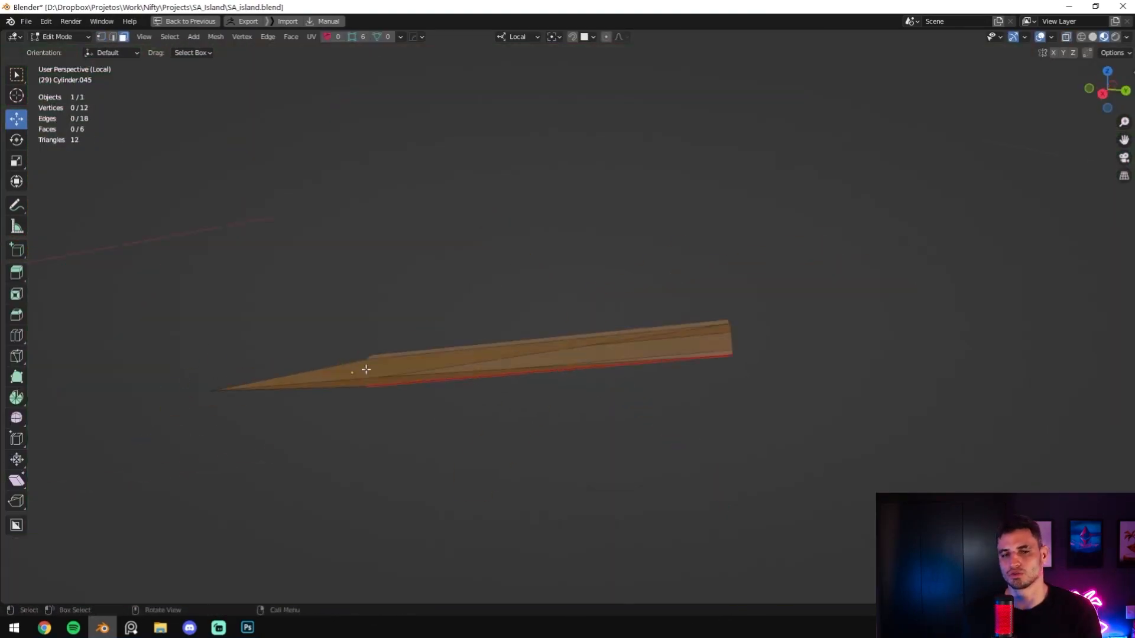
- Leave local view, scale the stick's selected geometry in Edit Mode, and return to Object Mode
key("slash")
key("s")
left_click(770, 311)
middle_click_drag(770, 312, 453, 377)
key("Tab")
- Show a UV Editor above the node editor and scale the new spit piece's UVs on the Assets texture
key("ctrl+space")
left_click(496, 37)
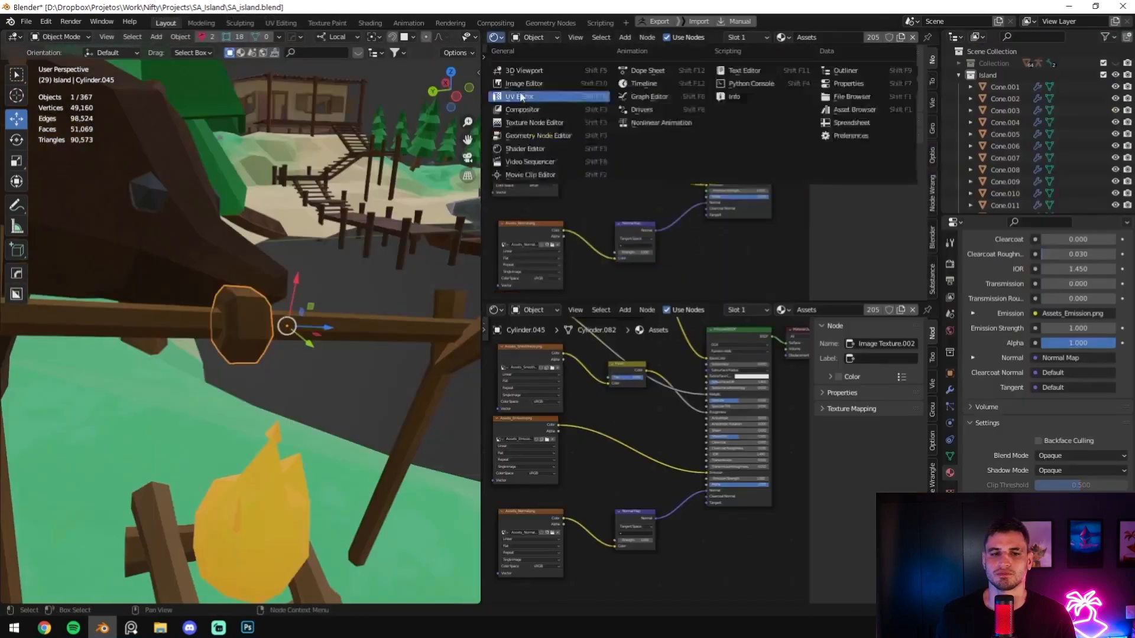
left_click(519, 98)
key("Tab")
key("s")
left_click(722, 243)
scroll(257, 325, "up", 5)
key("Tab")
- Duplicate the small piece on the spit and replace its Assets material with a new one named Murshmellow
key("shift+d")
left_click(337, 309)
left_click(912, 309)
left_click(1027, 311)
type("Murshmellow")
- Join the selected pieces into a single object and choose among its material slots
scroll(240, 324, "down", 2)
left_click(211, 301, "shift")
left_click(167, 289, "shift")
key("ctrl+j")
left_click(1005, 277)
left_click(1102, 336)
- Add a new material to the isolated row of pine trees and open its name for editing
left_click(160, 627)
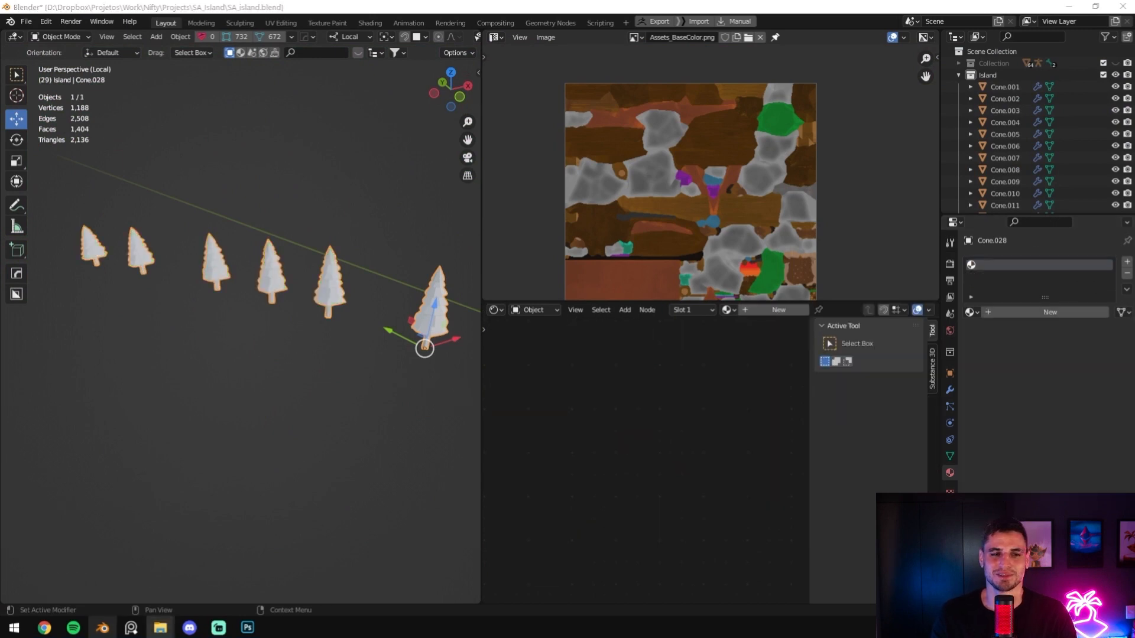
left_click(1049, 336)
double_click(1017, 312)
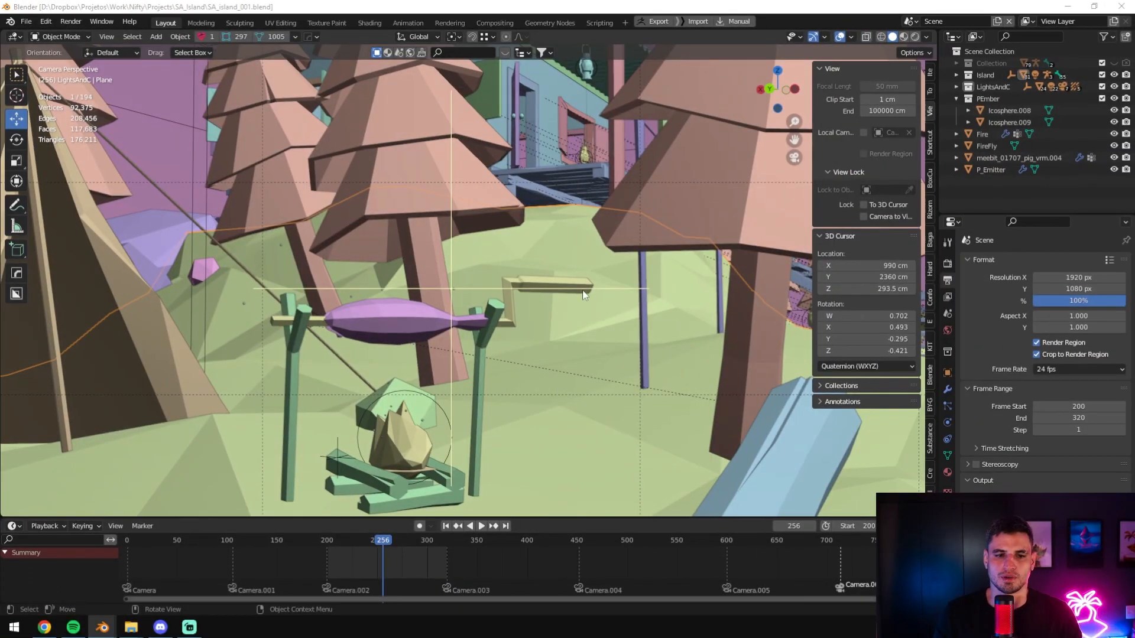
- Frame the campfire shot in the camera view and switch the viewport to rendered shading
scroll(585, 295, "down", 5)
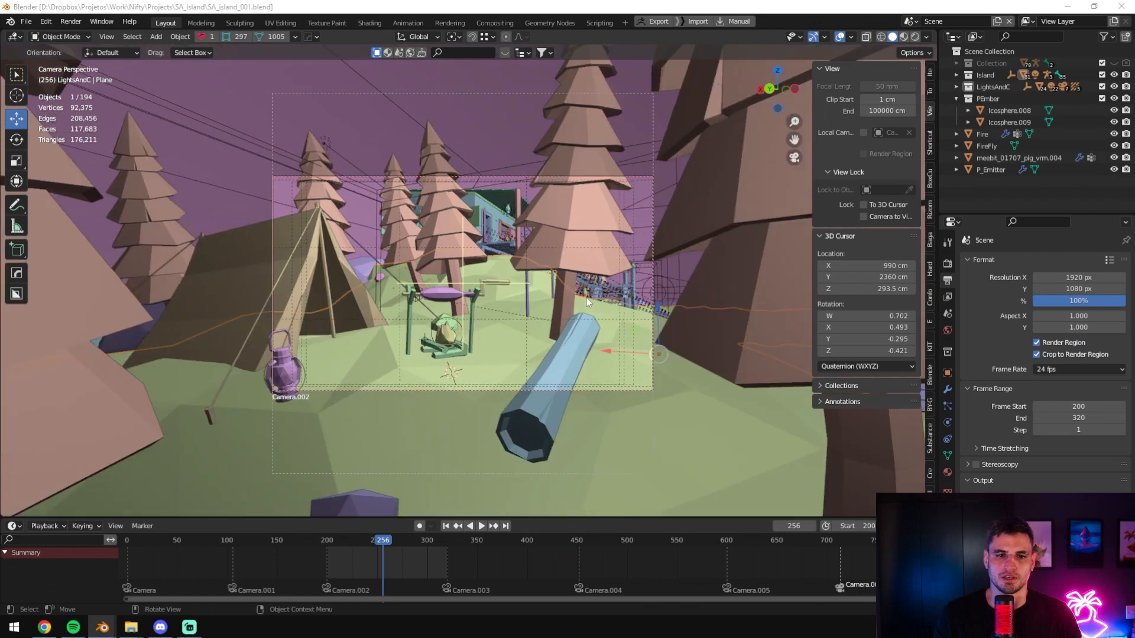
scroll(612, 243, "up", 2)
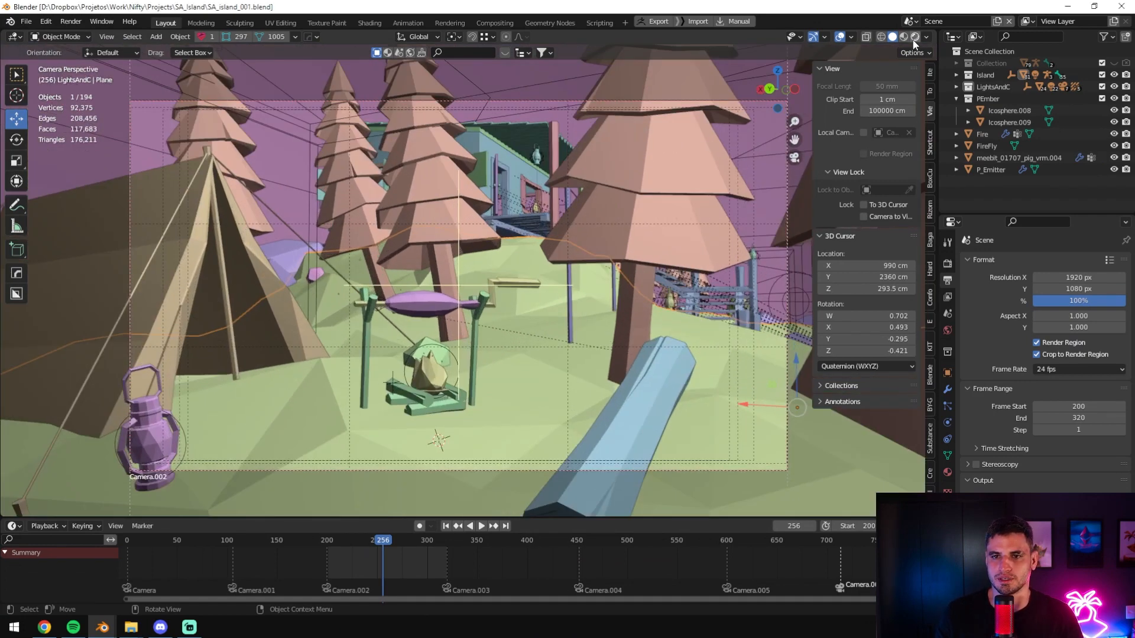
key("shift+z")
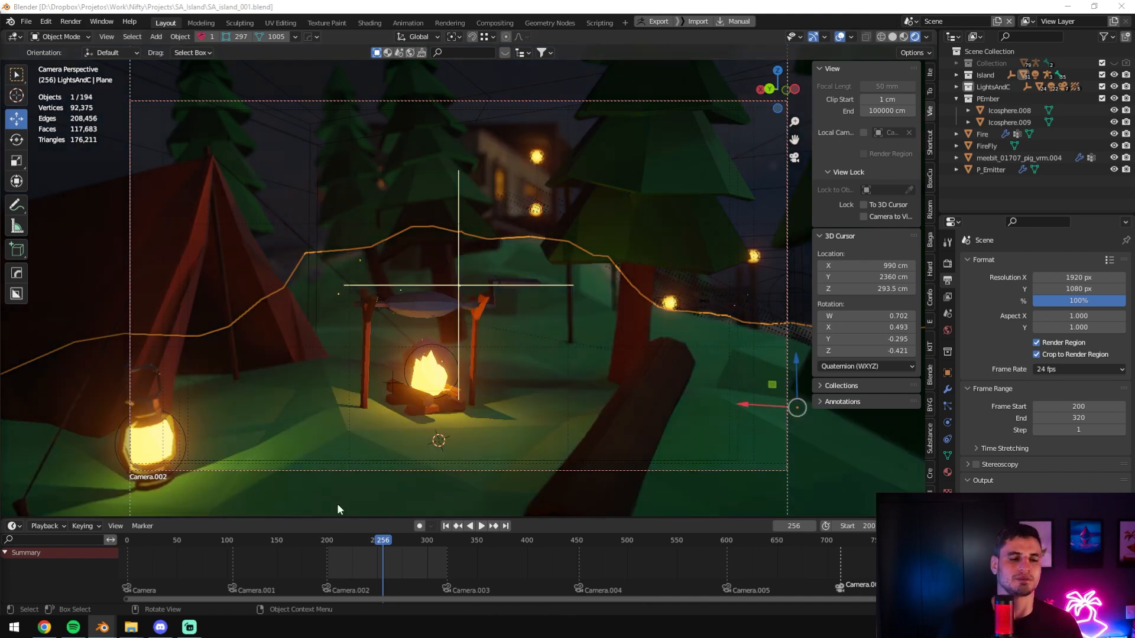
- Play and stop the campfire animation up close to examine the fire and its ember emitter
middle_click_drag(521, 360, 473, 292)
left_click(301, 346)
scroll(319, 354, "down", 6)
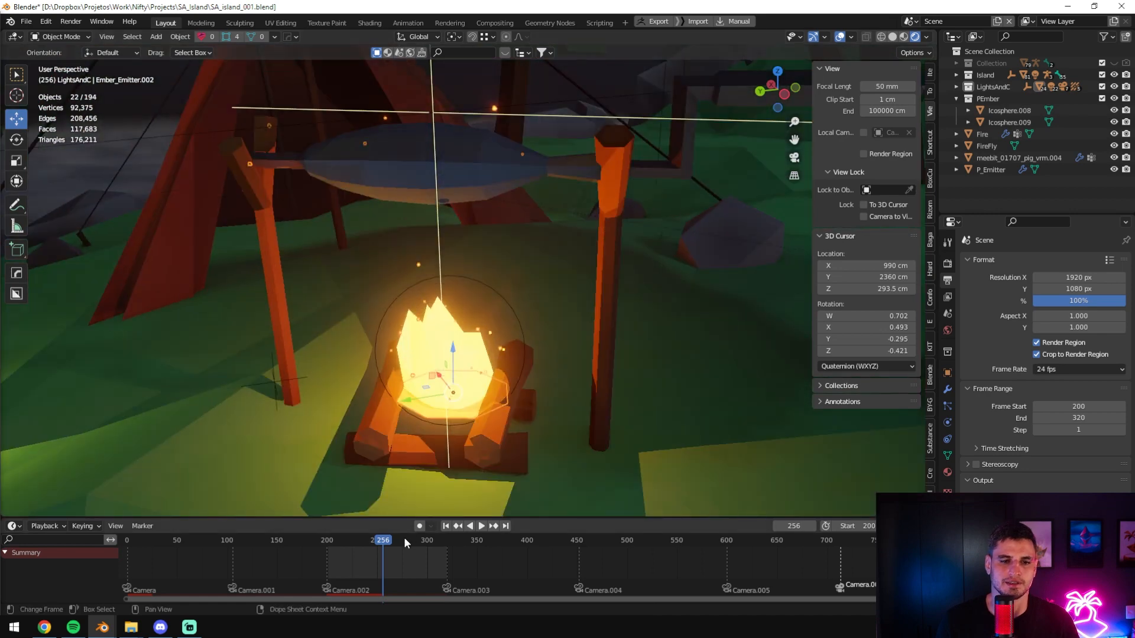
key("space")
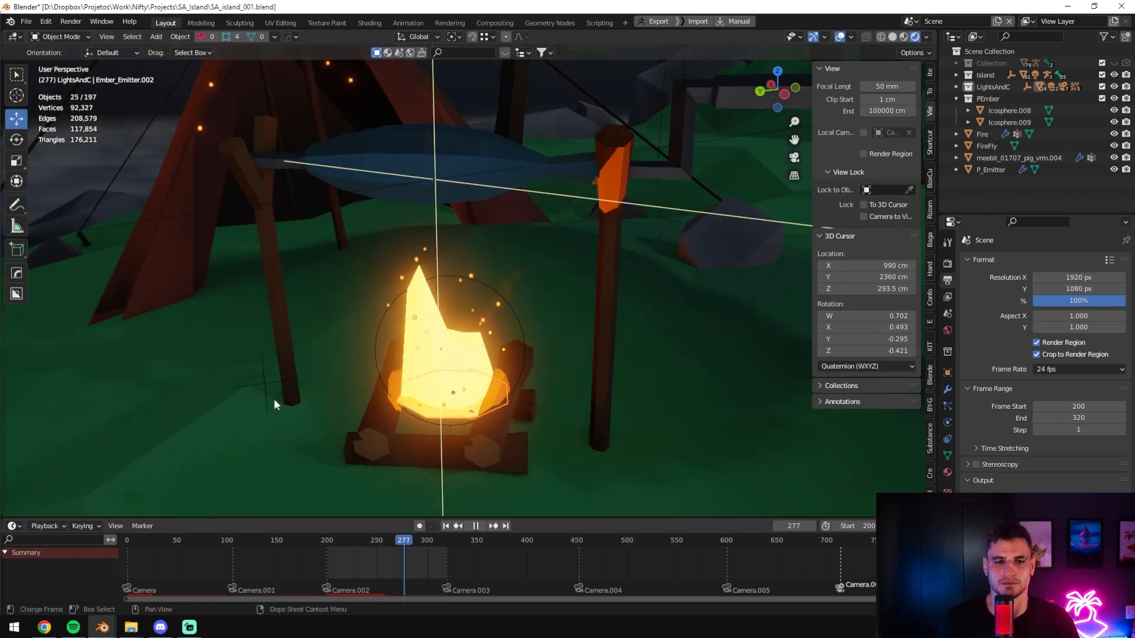
key("Escape")
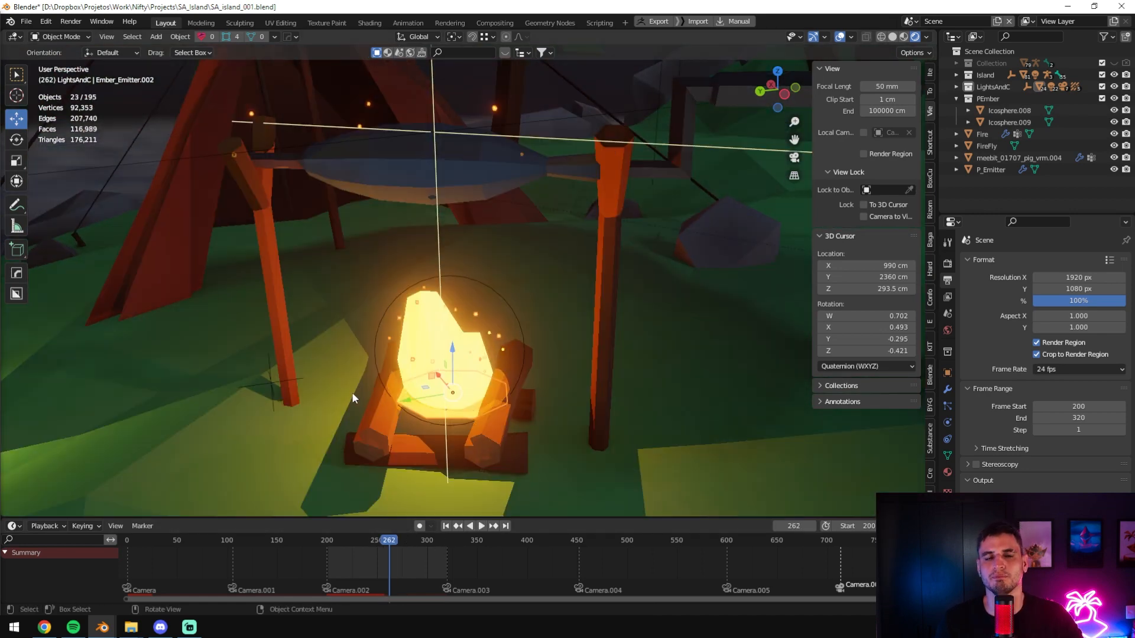
middle_click_drag(434, 386, 484, 367)
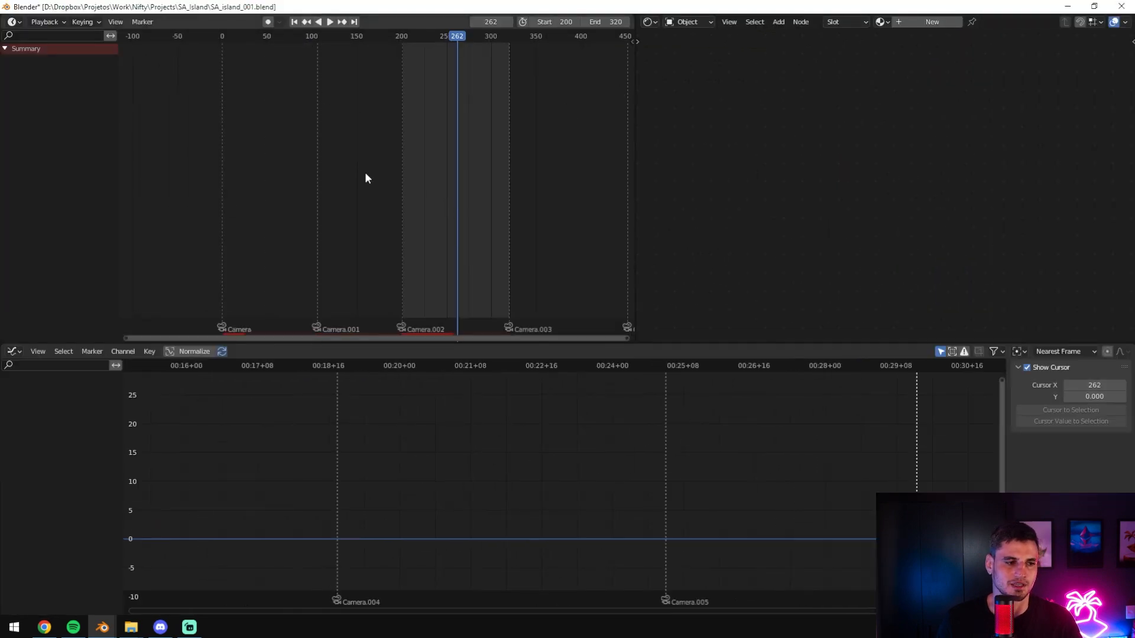
- Look over the camera markers along the whole timeline and the shore around the fish-drying racks
scroll(577, 241, "down", 7)
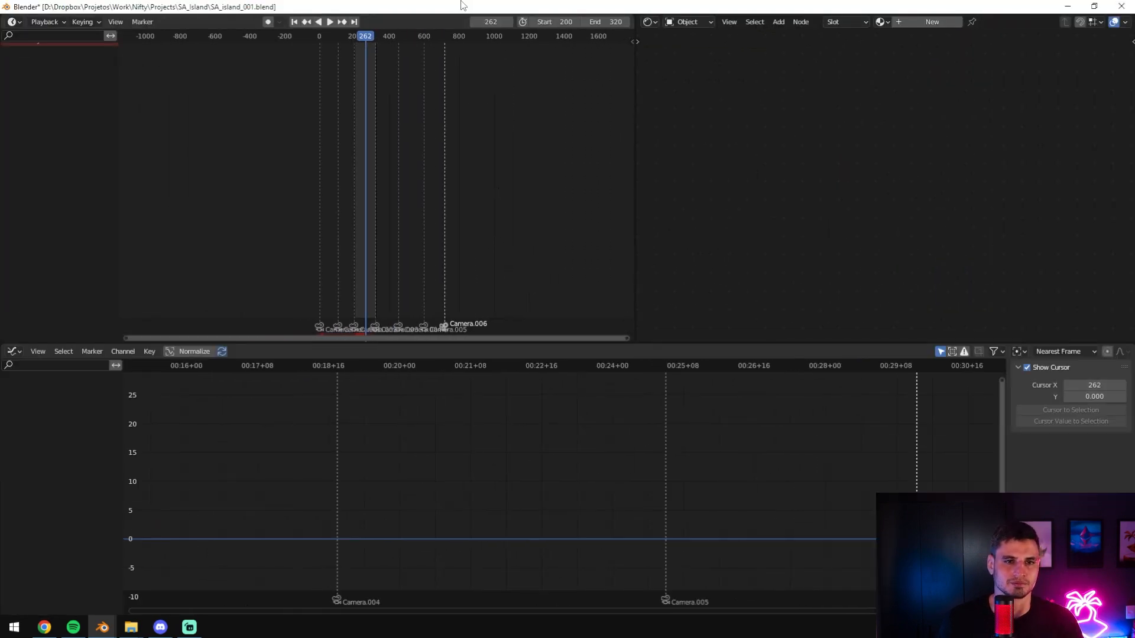
scroll(396, 426, "down", 5)
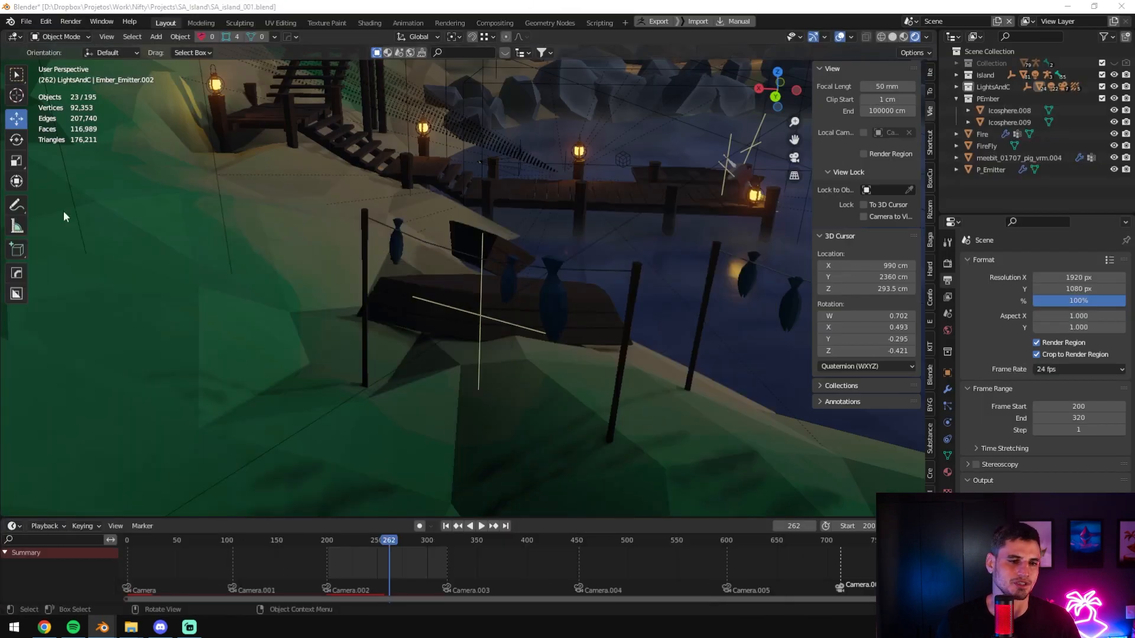
middle_click_drag(66, 217, 398, 475)
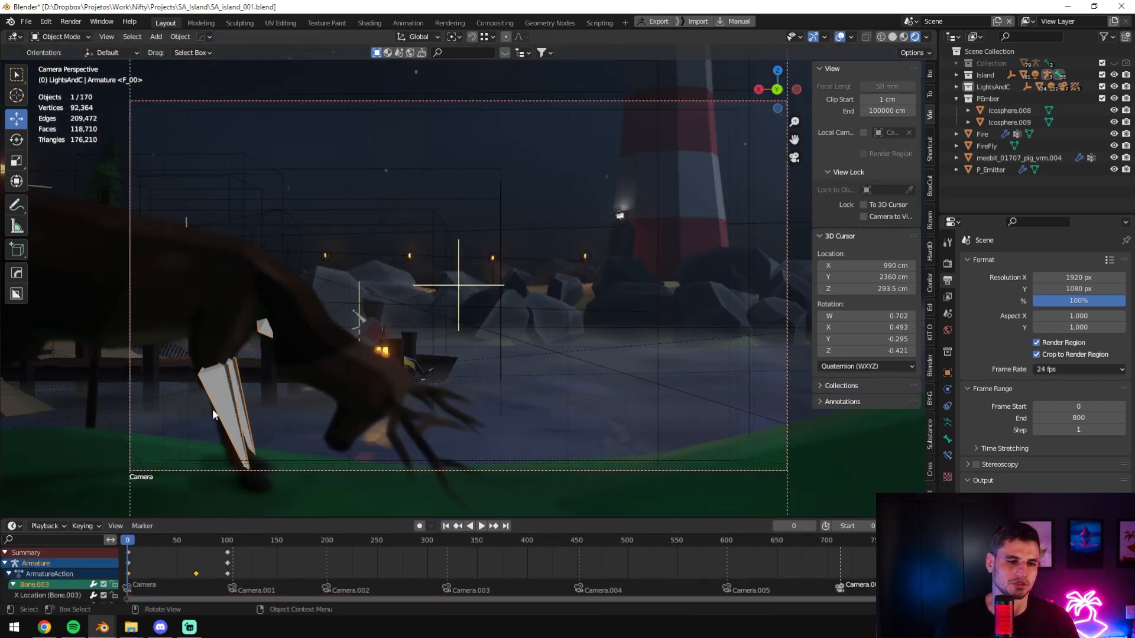
- Examine the deer's armature and leg bones up close, and return to the first shot's camera view
key("alt+z")
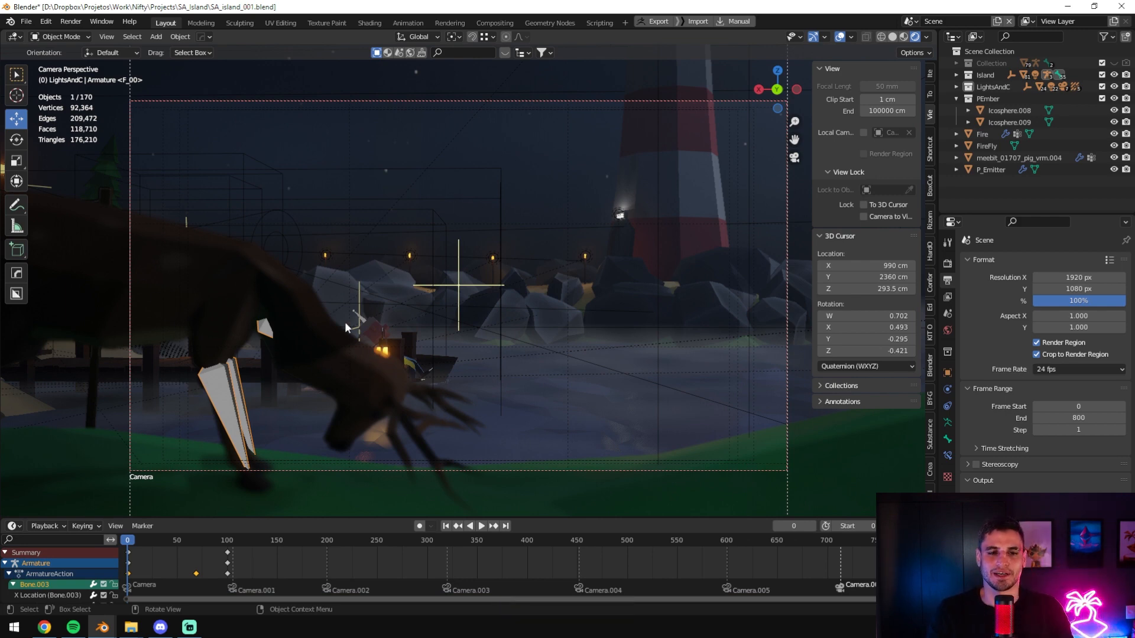
middle_click_drag(128, 302, 323, 397)
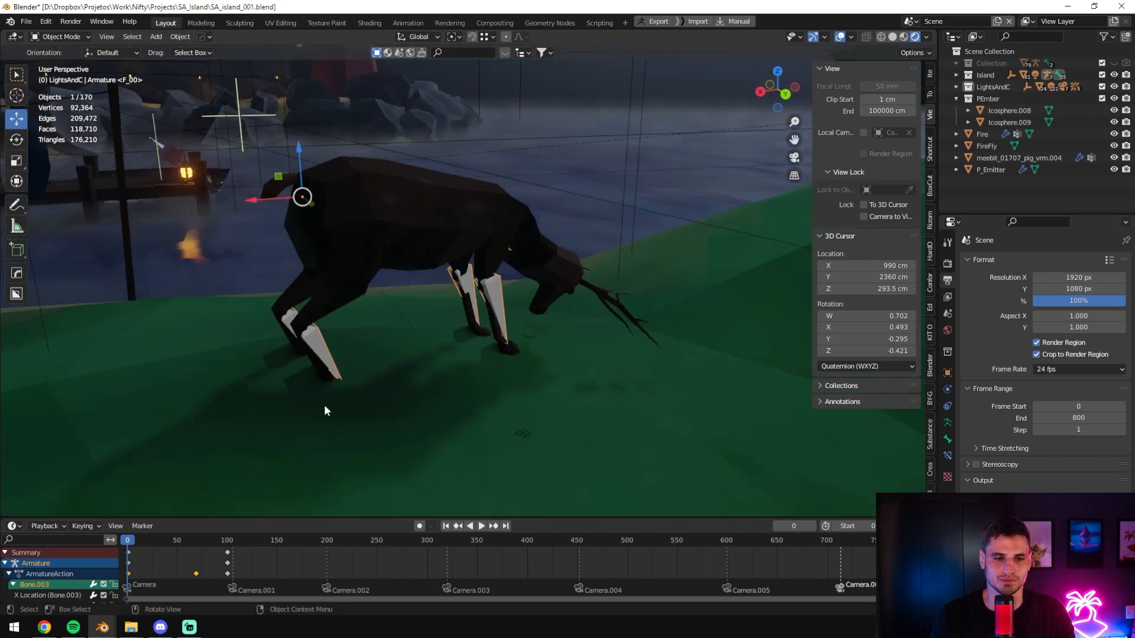
scroll(487, 335, "up", 5)
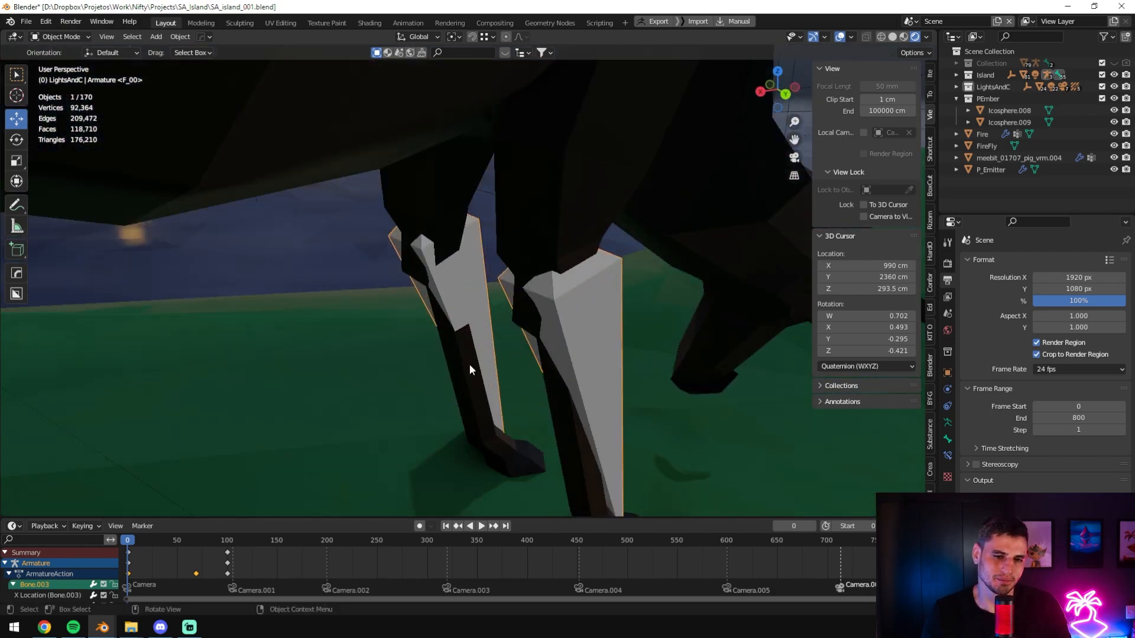
key("KP_0")
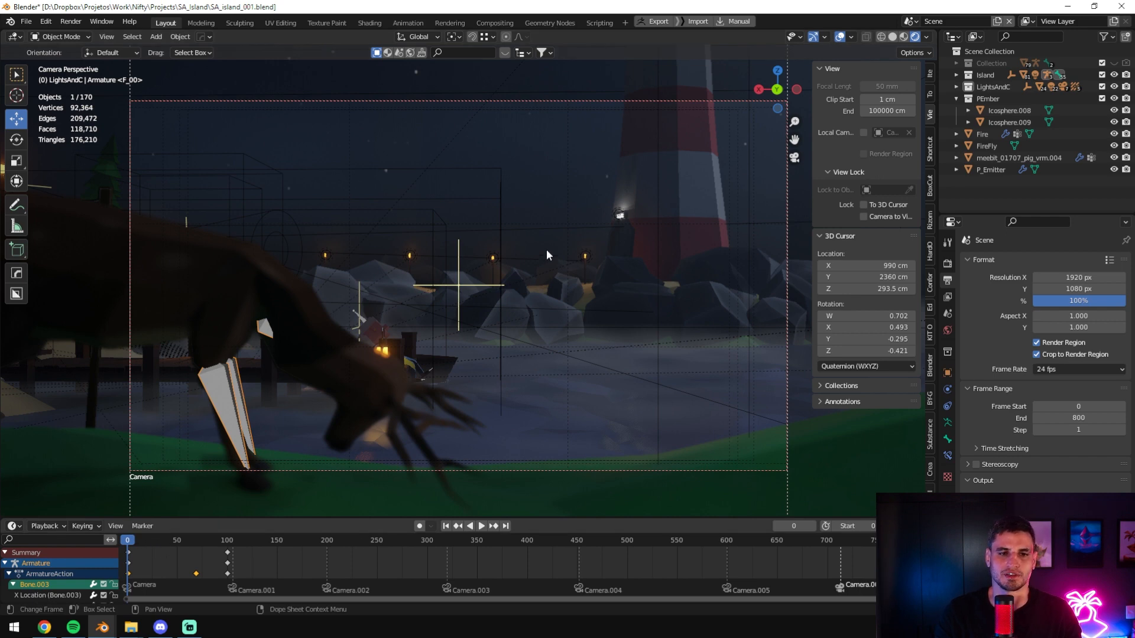
- Play the deer shot from frame 0 to frame 64 in the camera view, undoing the stray object selection
key("space")
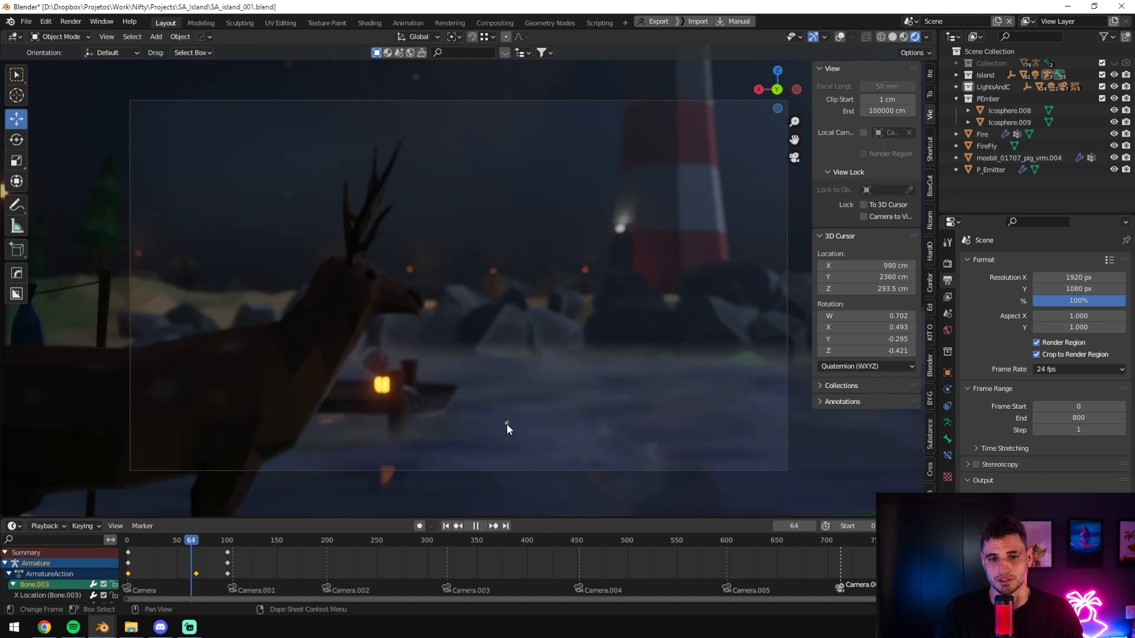
key("space")
left_click(335, 375)
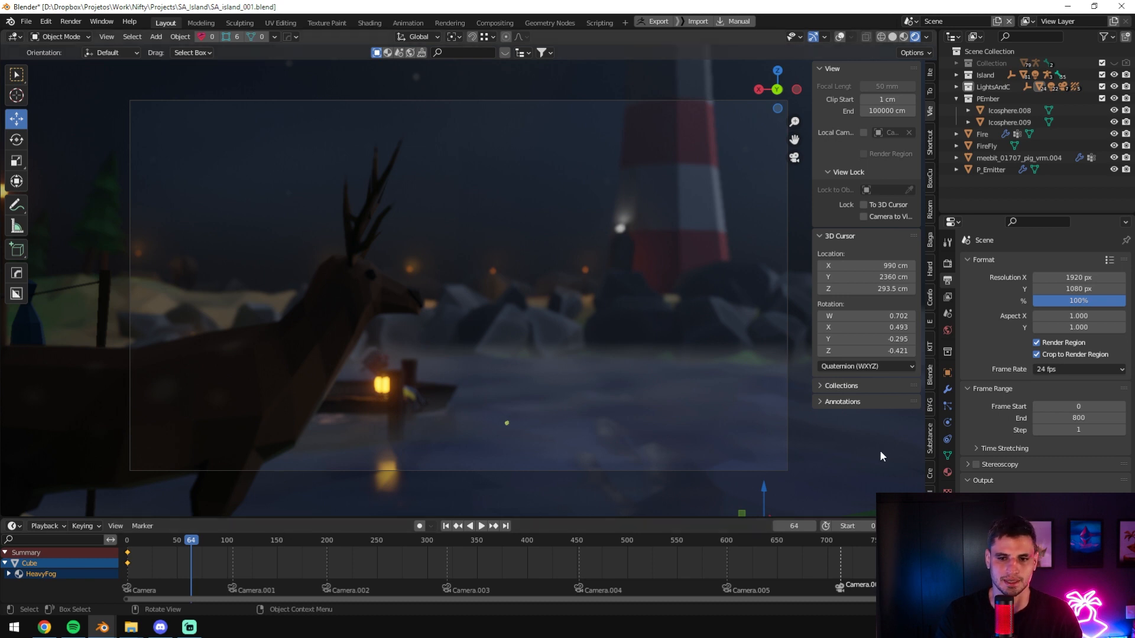
key("ctrl+z")
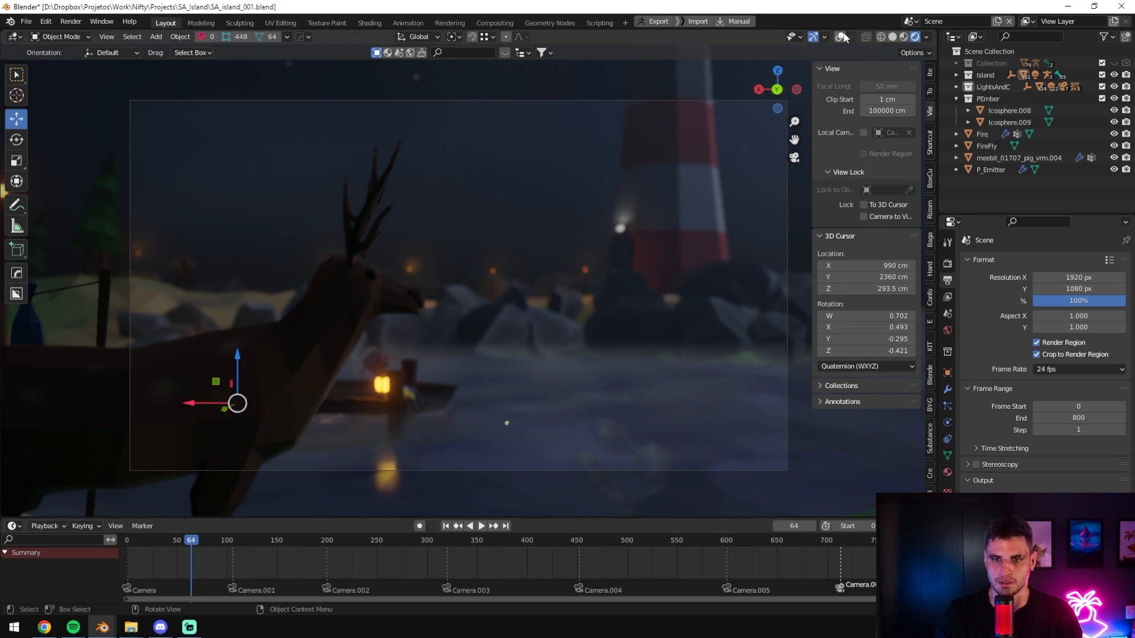
- Show the viewport overlays, select the shot's camera, and bring its keyframe editors into view
left_click(839, 36)
left_click(745, 100)
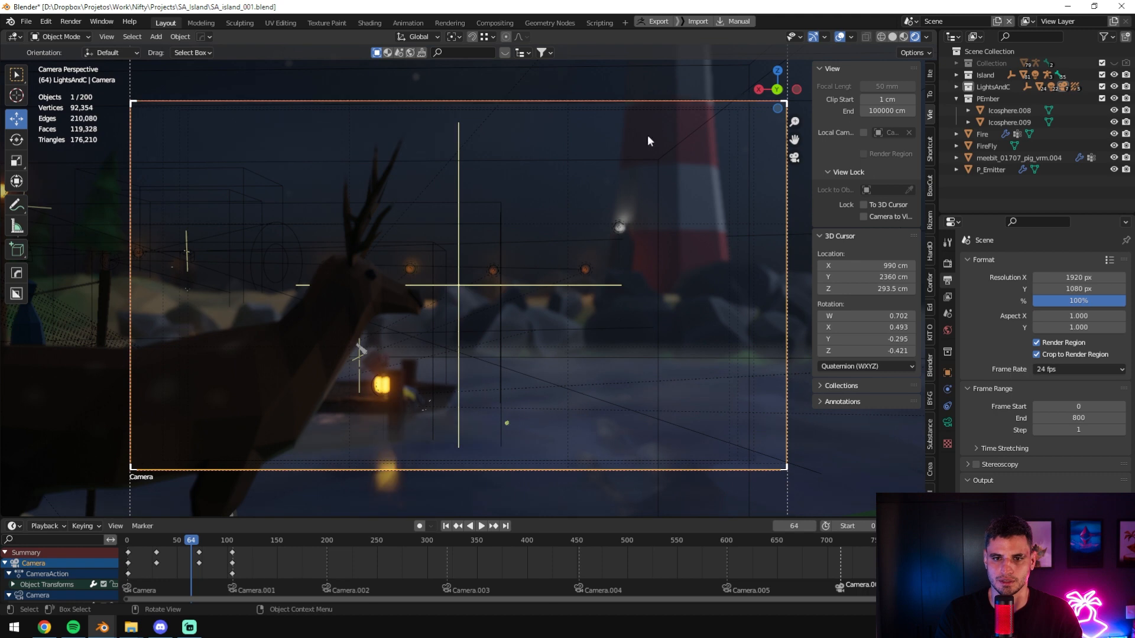
left_click_drag(0, 136, 709, 0)
- Examine the camera's transform and focus distance keyframes in the Dope Sheet
scroll(381, 94, "up", 4)
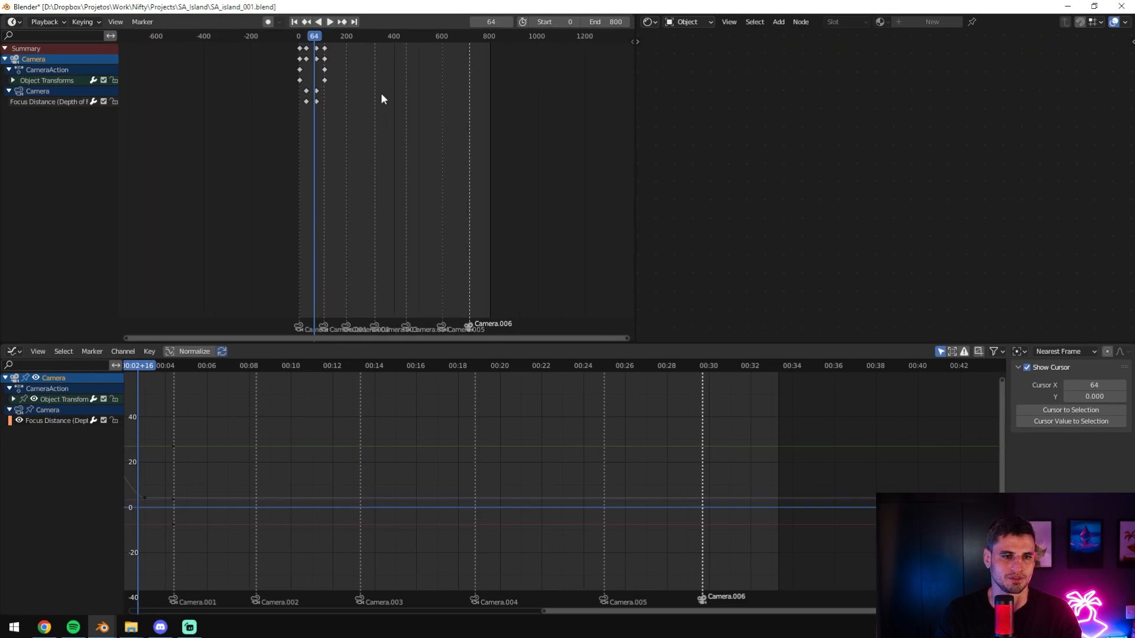
middle_click_drag(381, 93, 512, 61)
scroll(512, 62, "up", 11)
middle_click_drag(547, 95, 318, 97)
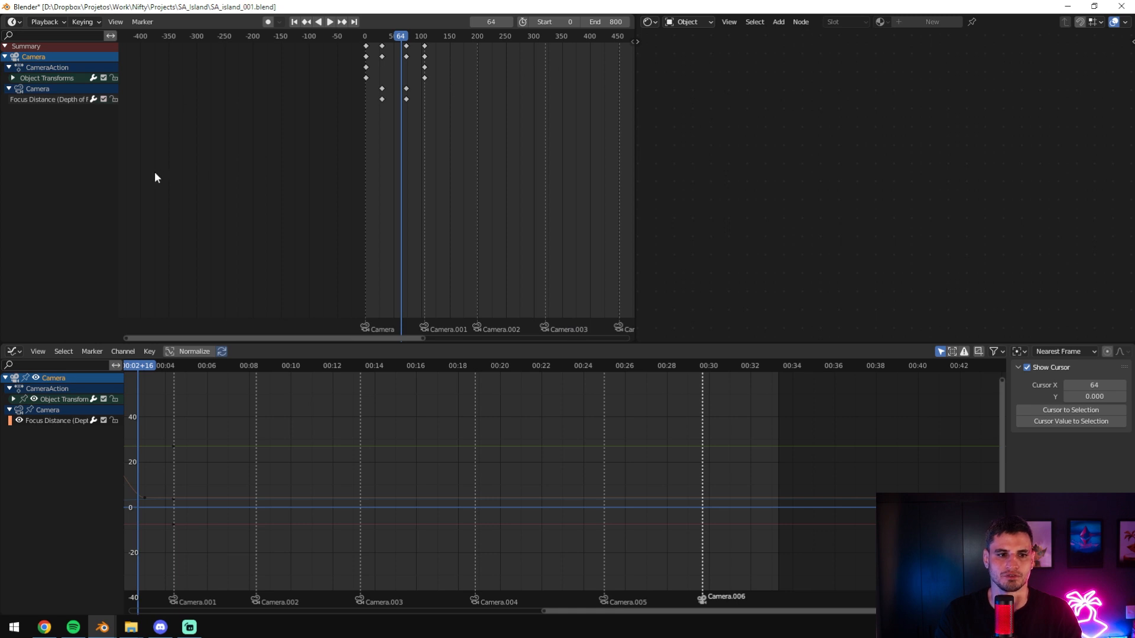
- Frame and examine the camera's Focus Distance curve between the first two camera markers in the Graph Editor
scroll(292, 466, "down", 6)
middle_click_drag(331, 513, 557, 509)
scroll(486, 471, "up", 10)
middle_click_drag(487, 472, 529, 479, "ctrl")
middle_click_drag(224, 473, 741, 482)
mouse_move(631, 466)
middle_mouse_down("ctrl")
mouse_move(636, 445)
mouse_move(629, 459)
middle_mouse_up("ctrl")
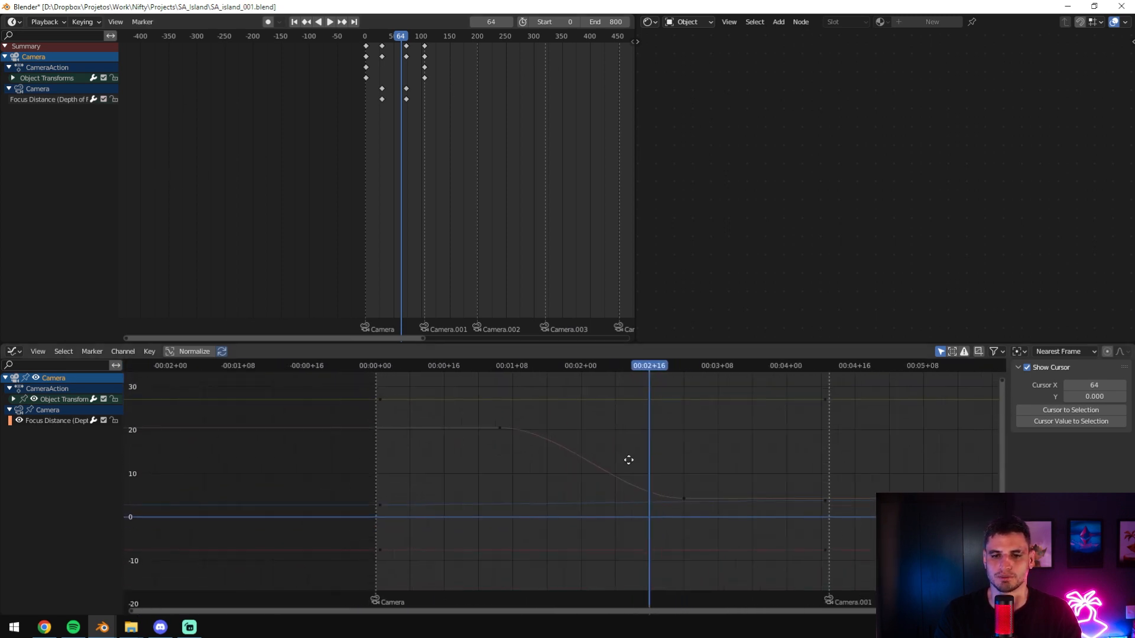
middle_click_drag(768, 449, 618, 464)
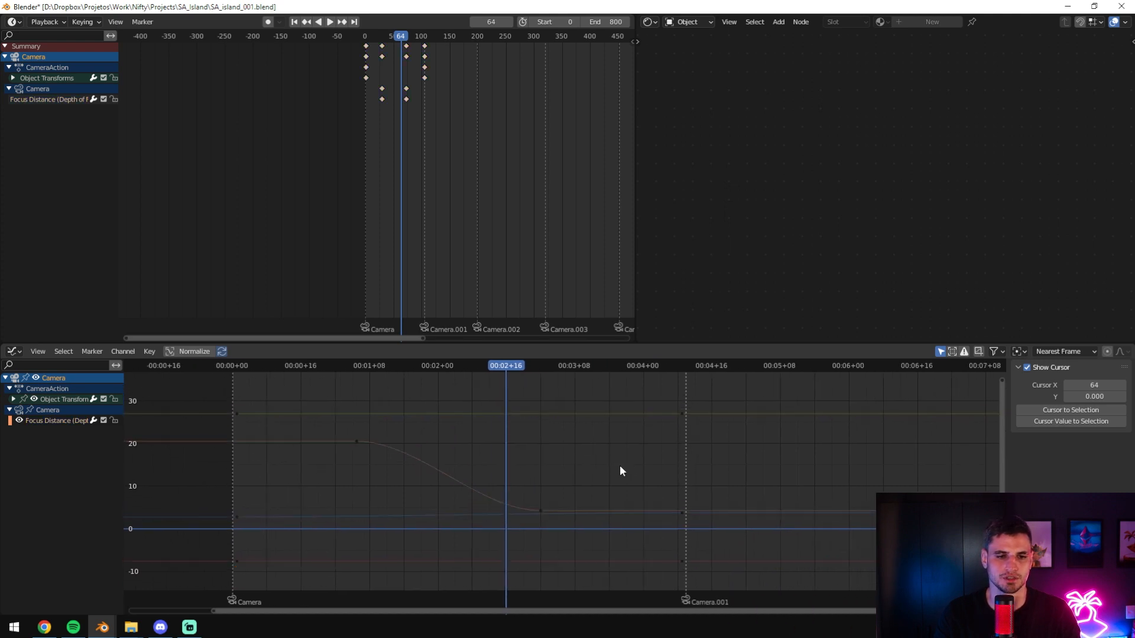
- Select all the camera's animation curves to inspect their handles, and clear the selection
key("a")
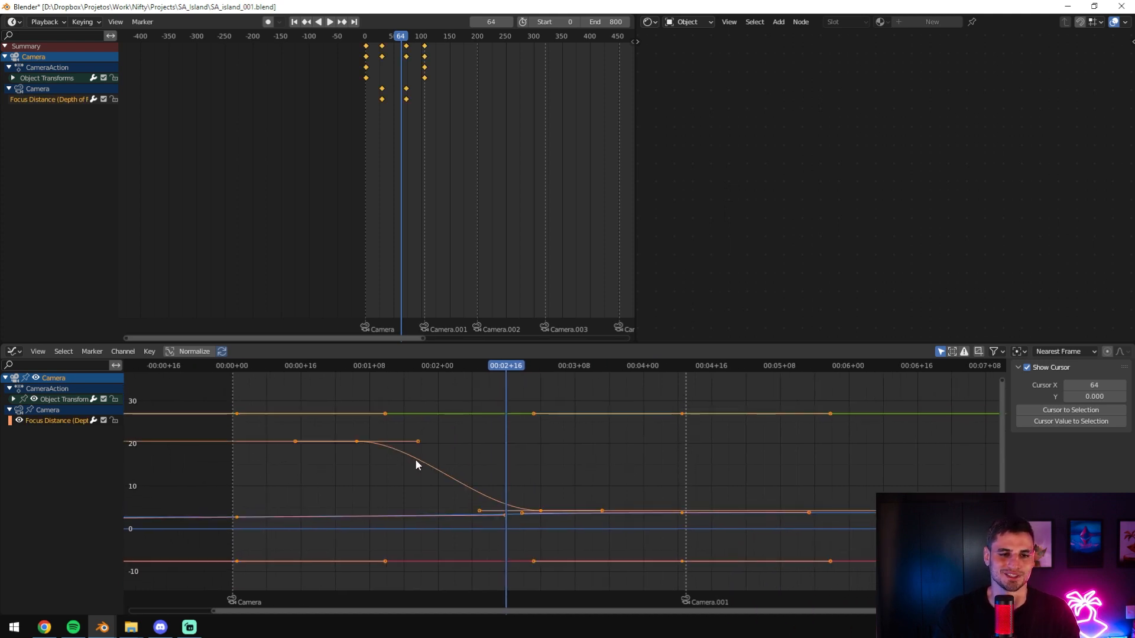
key("alt+a")
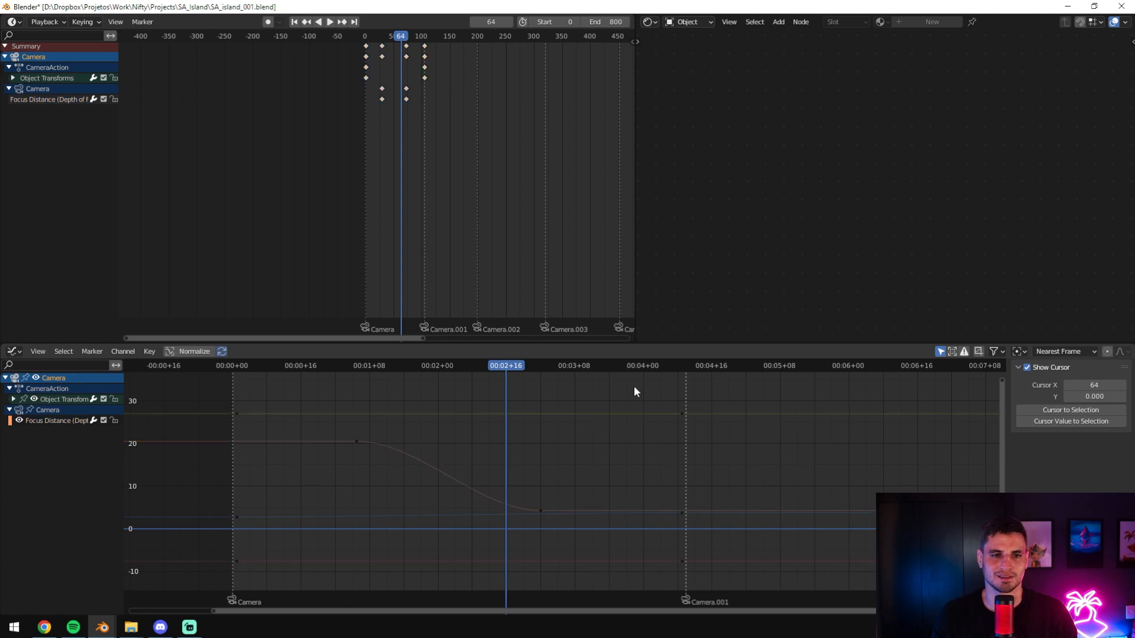
left_click_drag(391, 73, 505, 112)
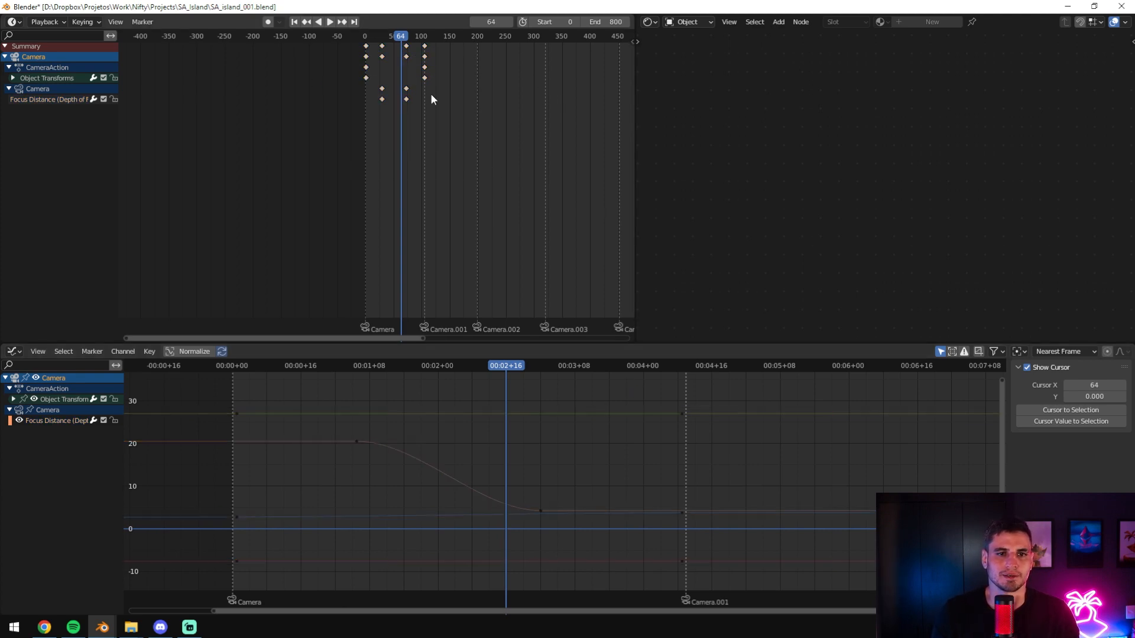
- Bring back the full layout with the camera view, play into the Camera.001 shot, and examine the blurred foreground lantern and dock at frame 136
left_click_drag(557, 6, 0, 71)
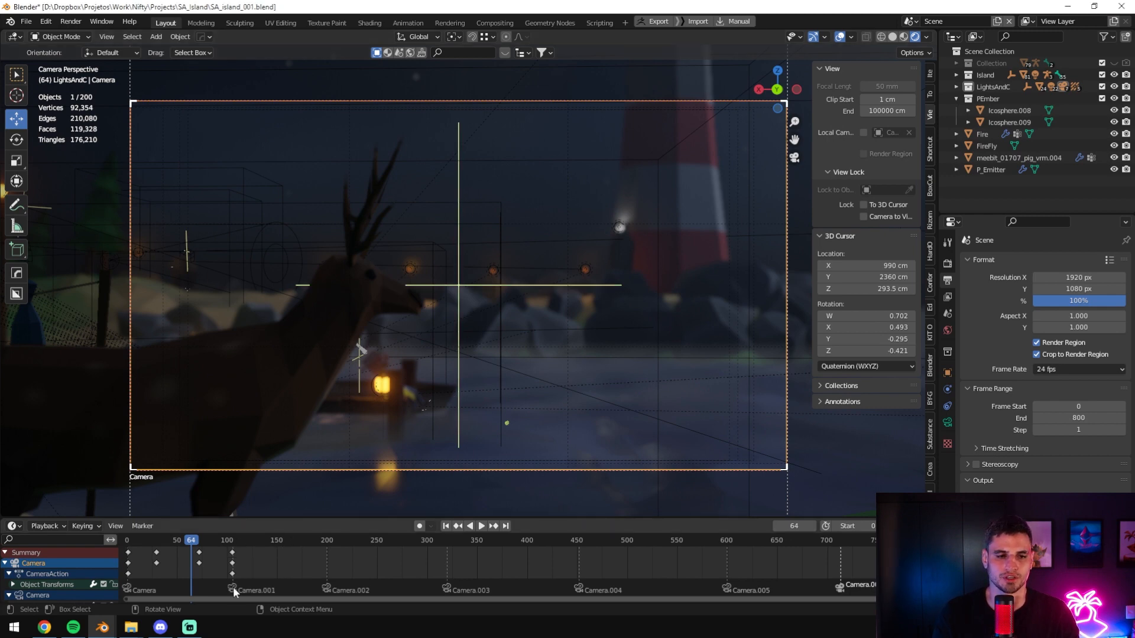
key("space")
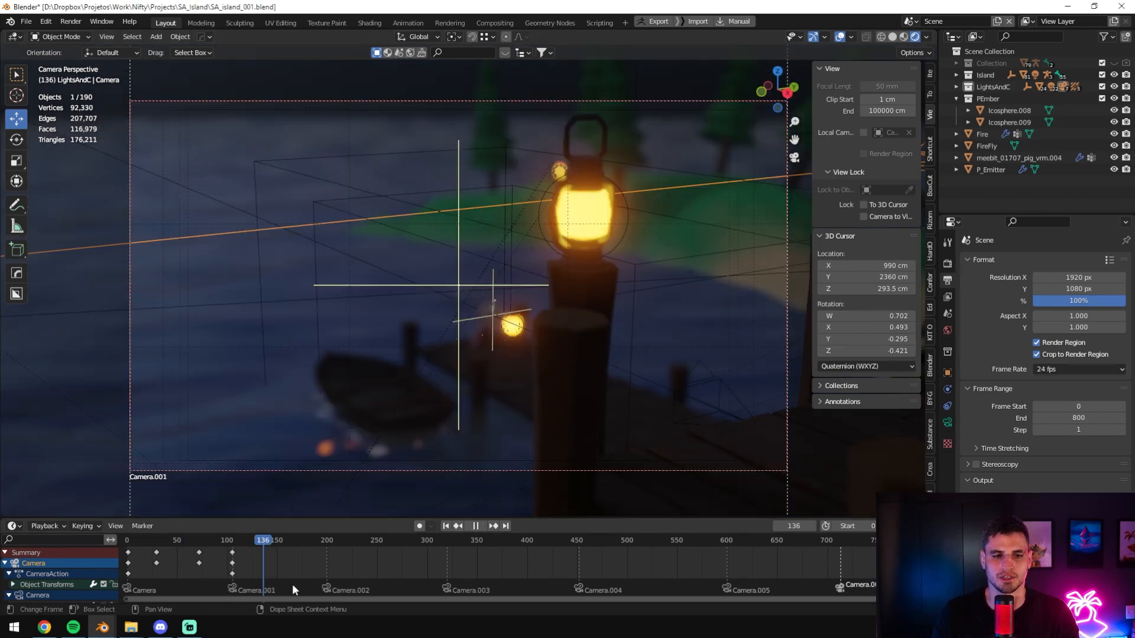
key("space")
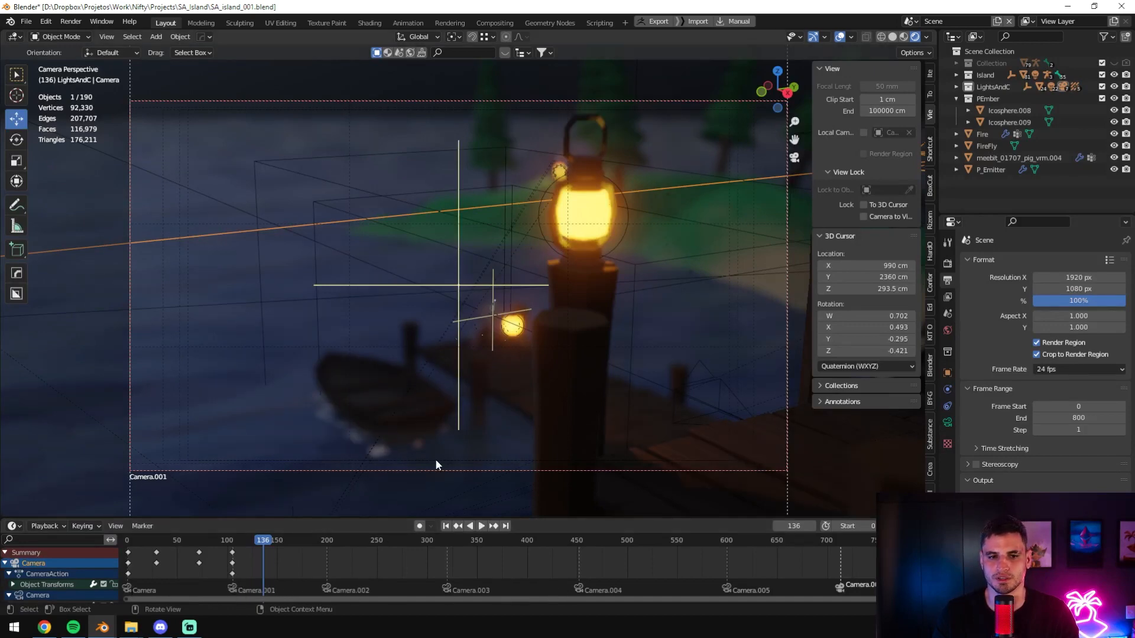
scroll(637, 214, "up", 5)
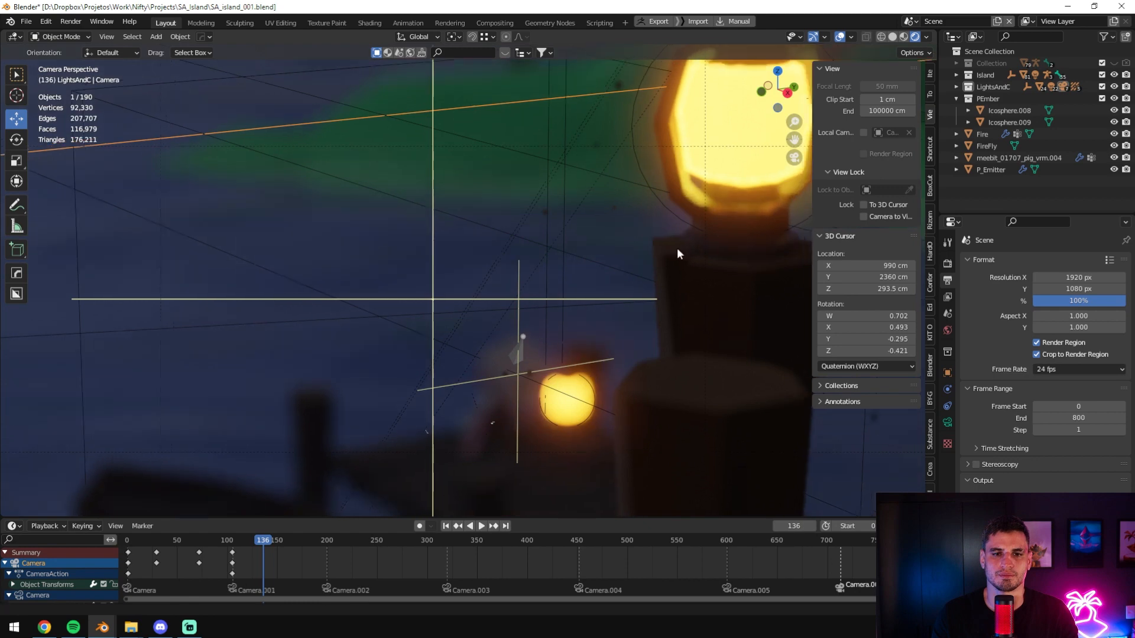
middle_click_drag(697, 240, 401, 327, "shift")
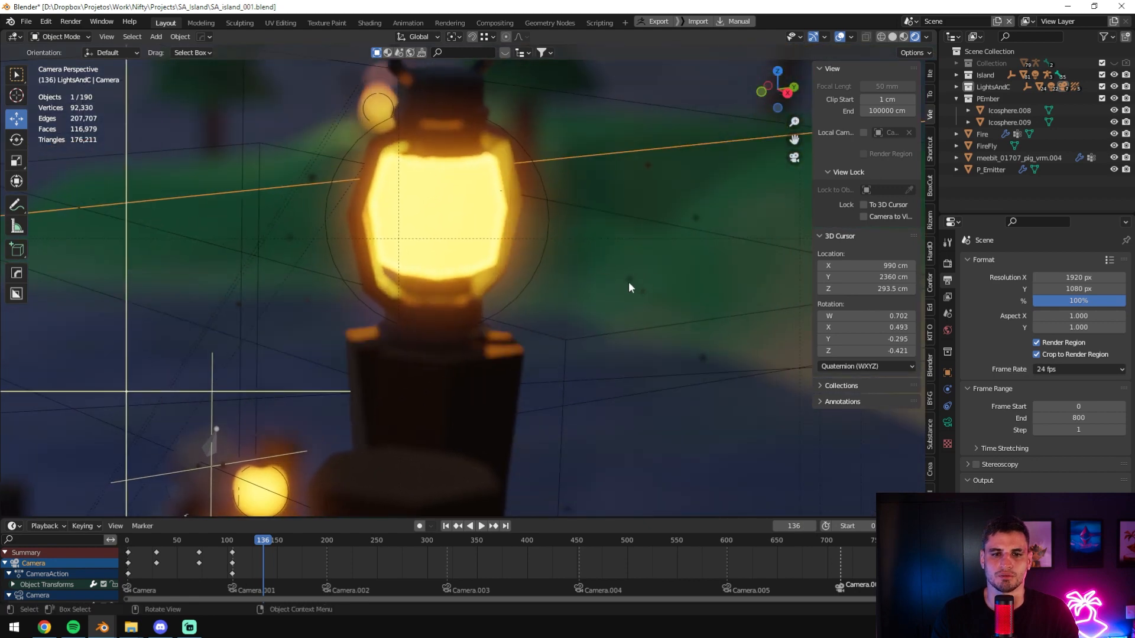
middle_click_drag(296, 286, 542, 294, "shift")
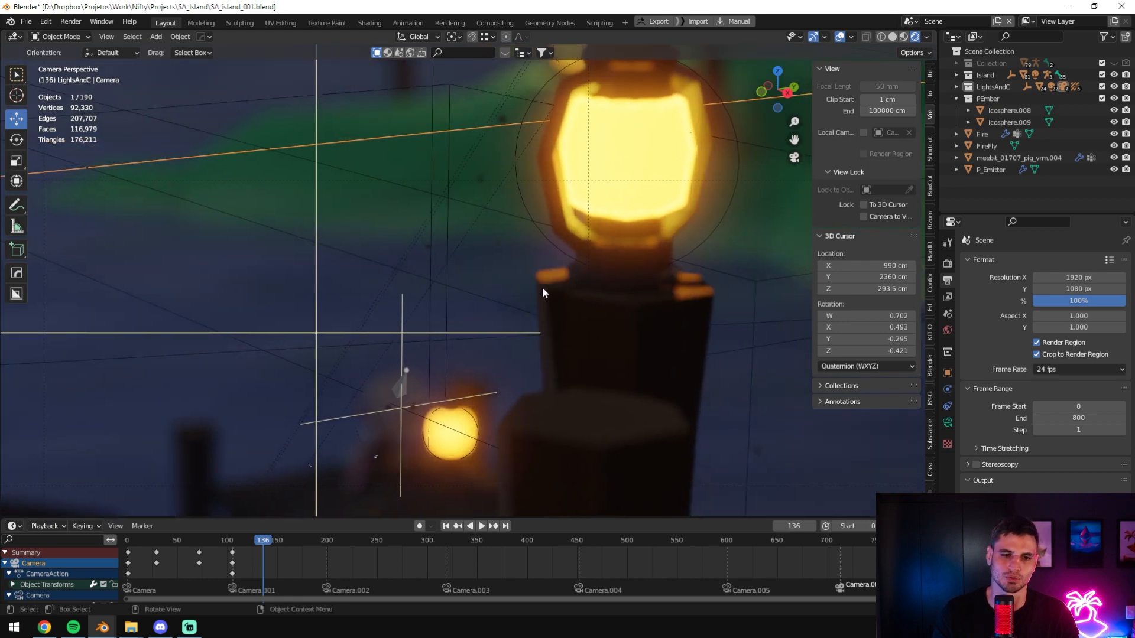
scroll(520, 299, "down", 2)
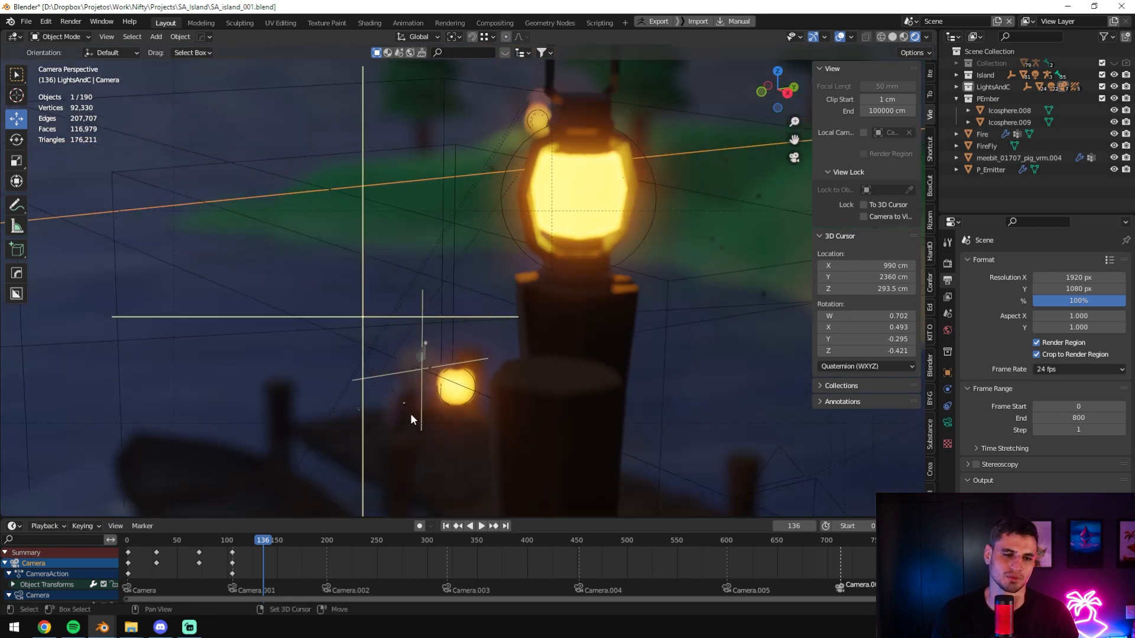
middle_click_drag(411, 416, 413, 363, "shift")
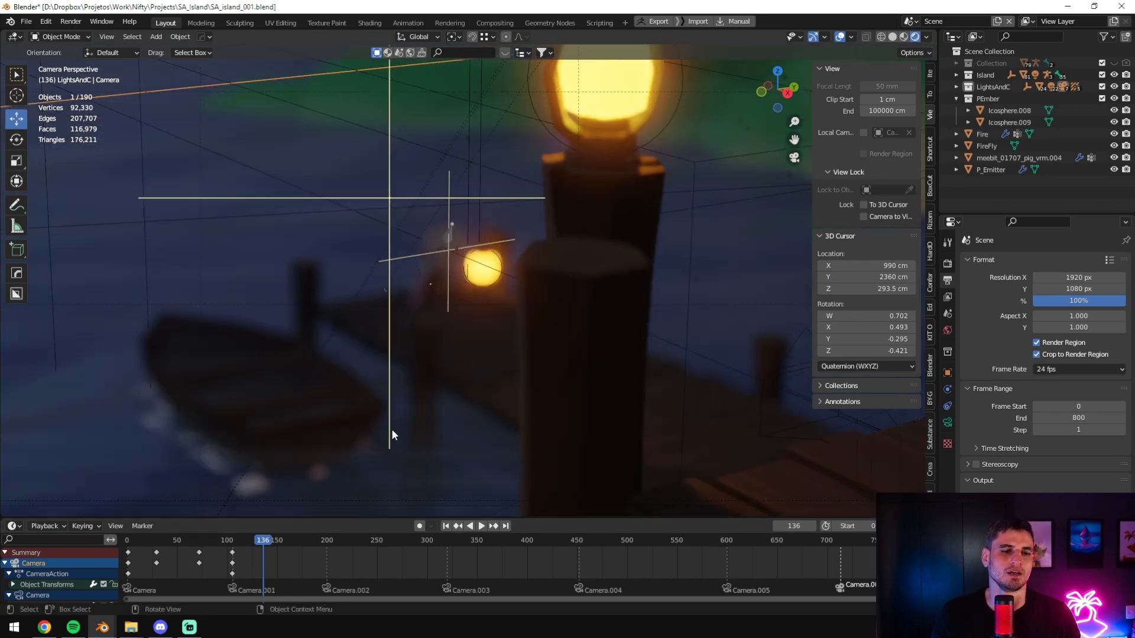
scroll(551, 228, "down", 4)
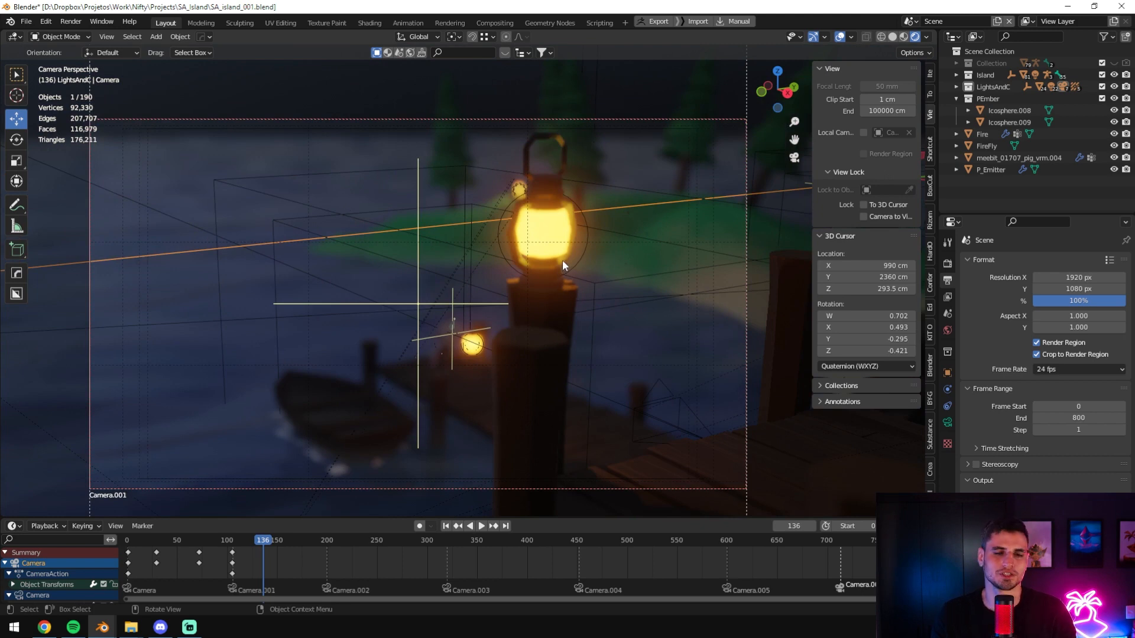
scroll(679, 267, "up", 2)
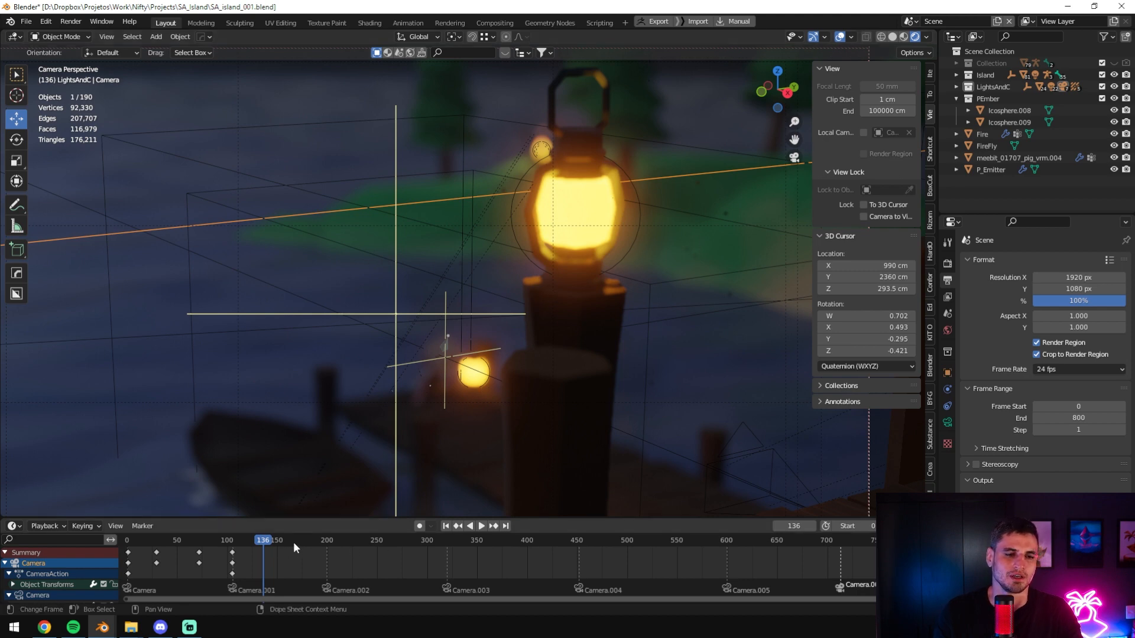
- Play the Camera.001 shot on to frame 166 and examine the focus on the character and lantern at the dock's end
key("space")
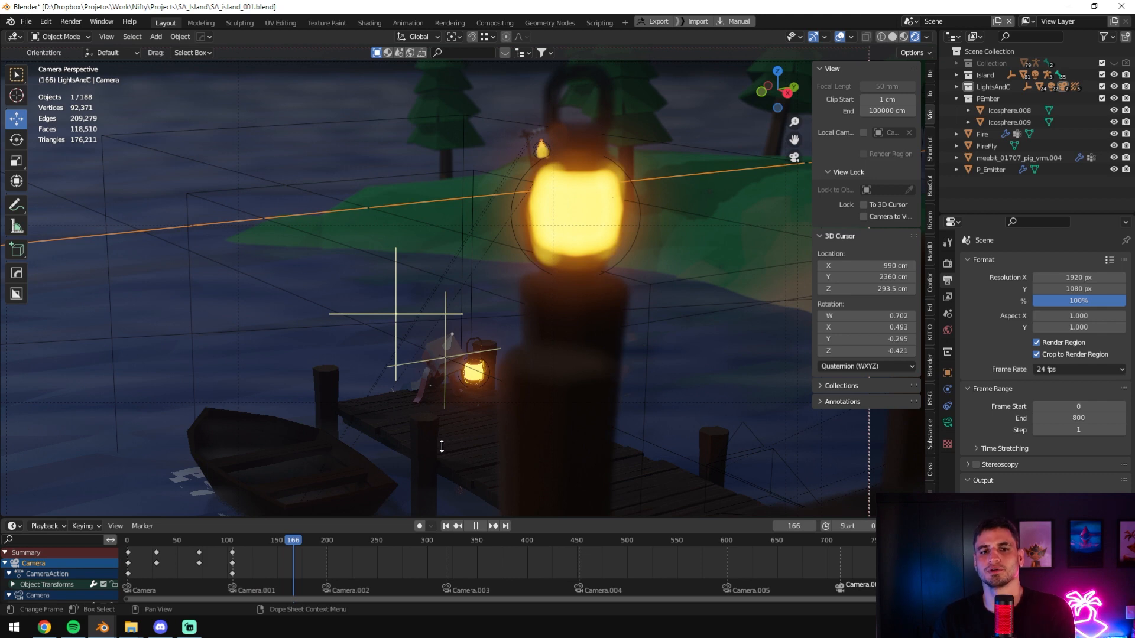
key("space")
middle_click_drag(452, 432, 261, 470, "shift")
scroll(648, 271, "up", 8)
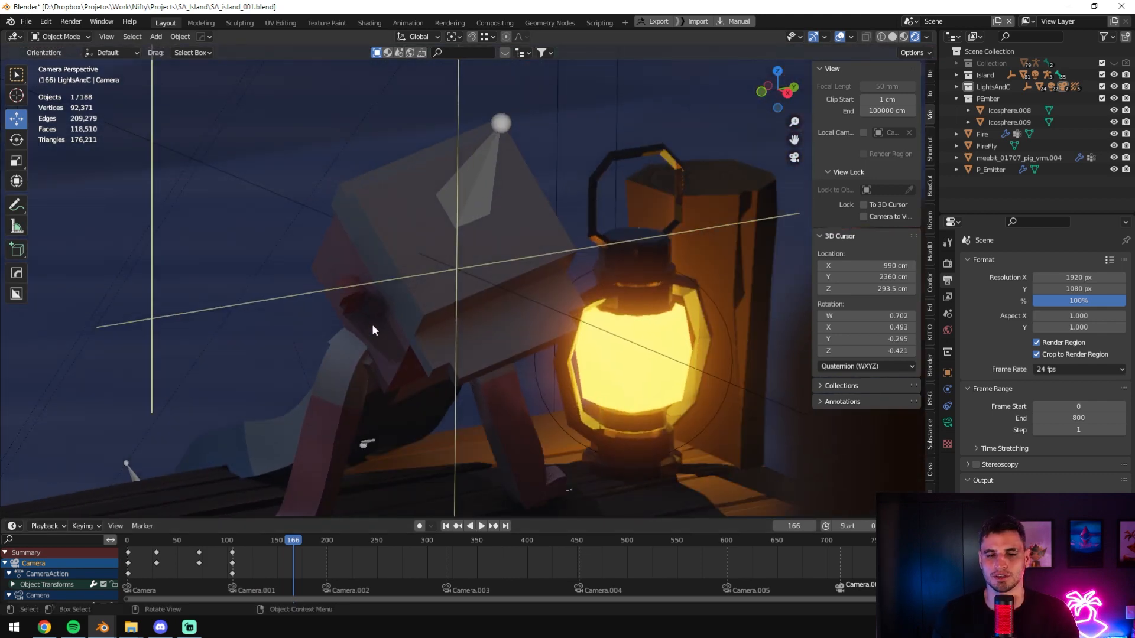
scroll(364, 331, "down", 6)
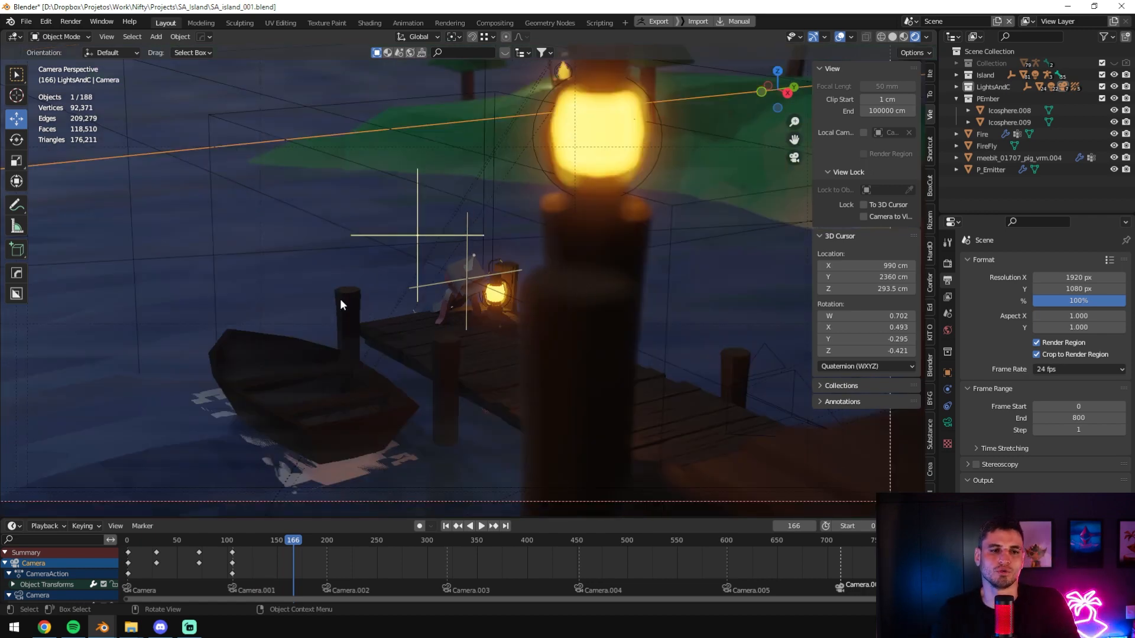
scroll(182, 342, "down", 2)
- Select the ocean surface, show its modifiers, and collapse the Ocean modifier to review the stack
left_click(182, 344)
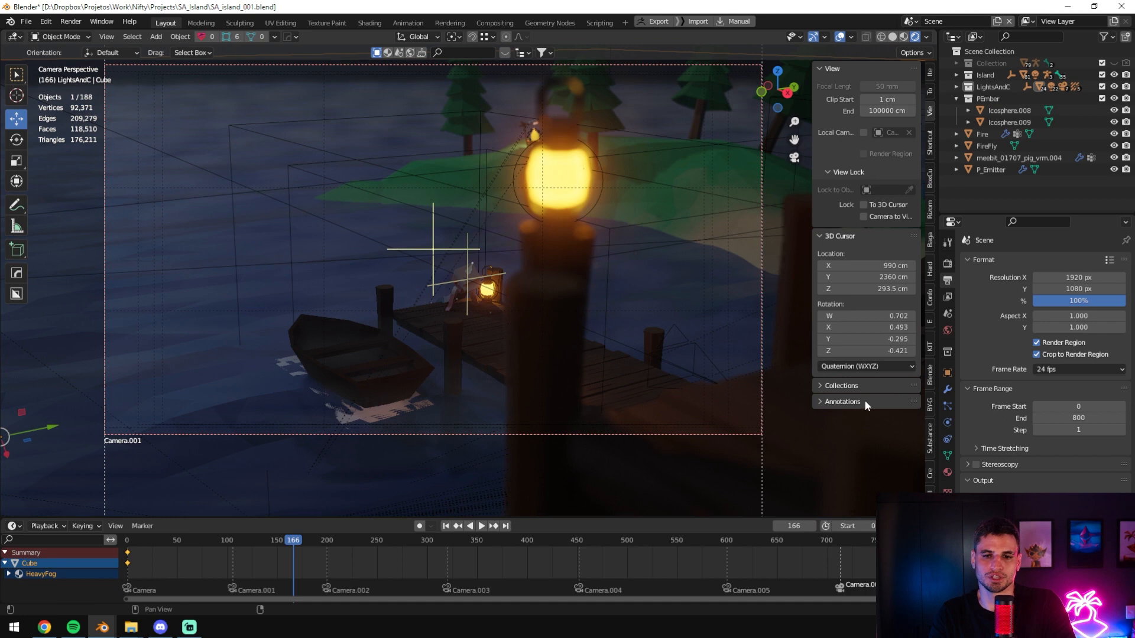
left_click(947, 390)
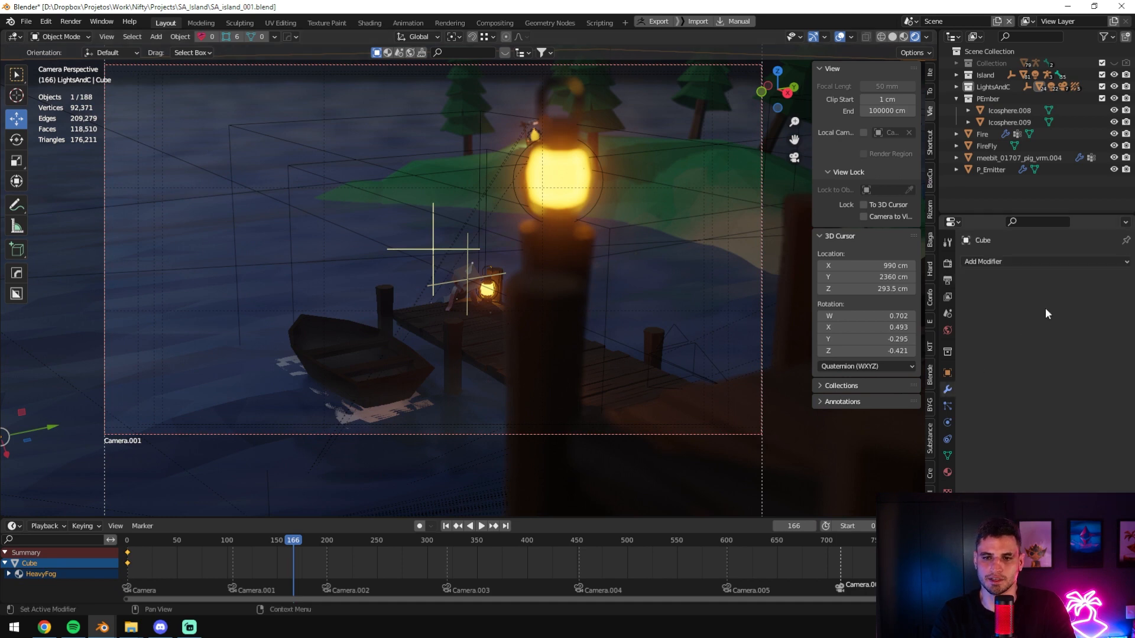
left_click(222, 295)
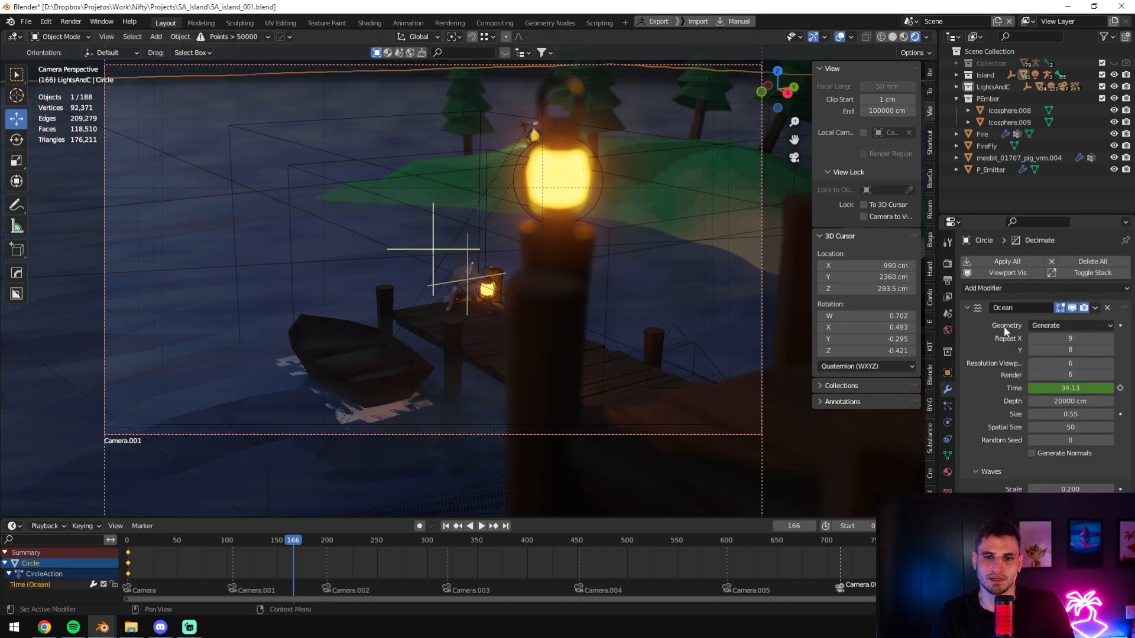
left_click(966, 308)
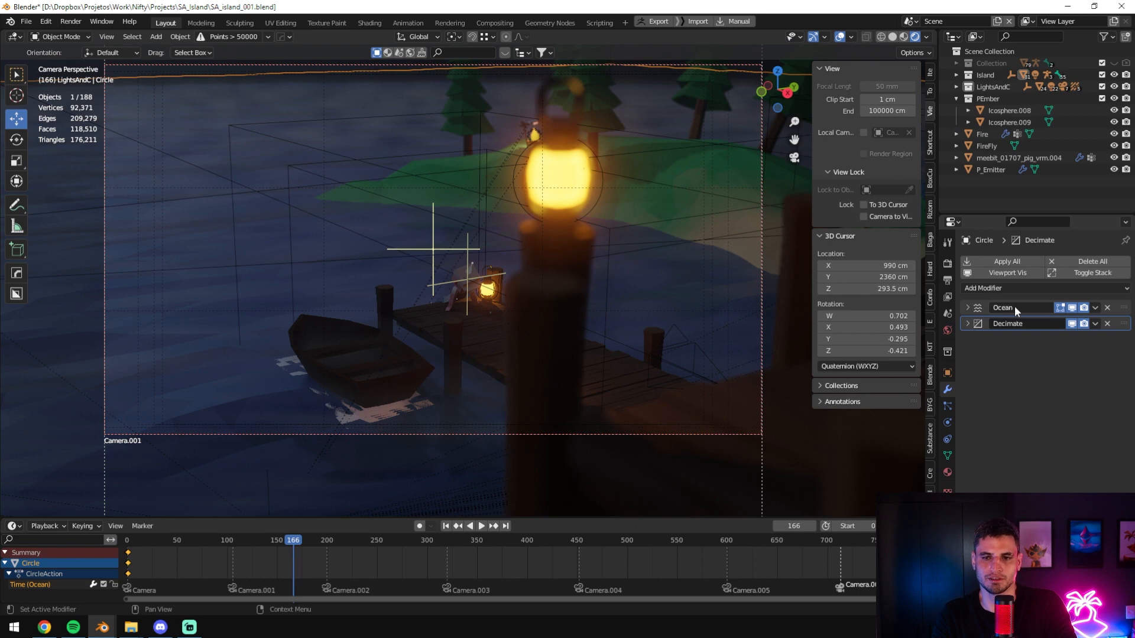
scroll(309, 284, "down", 1)
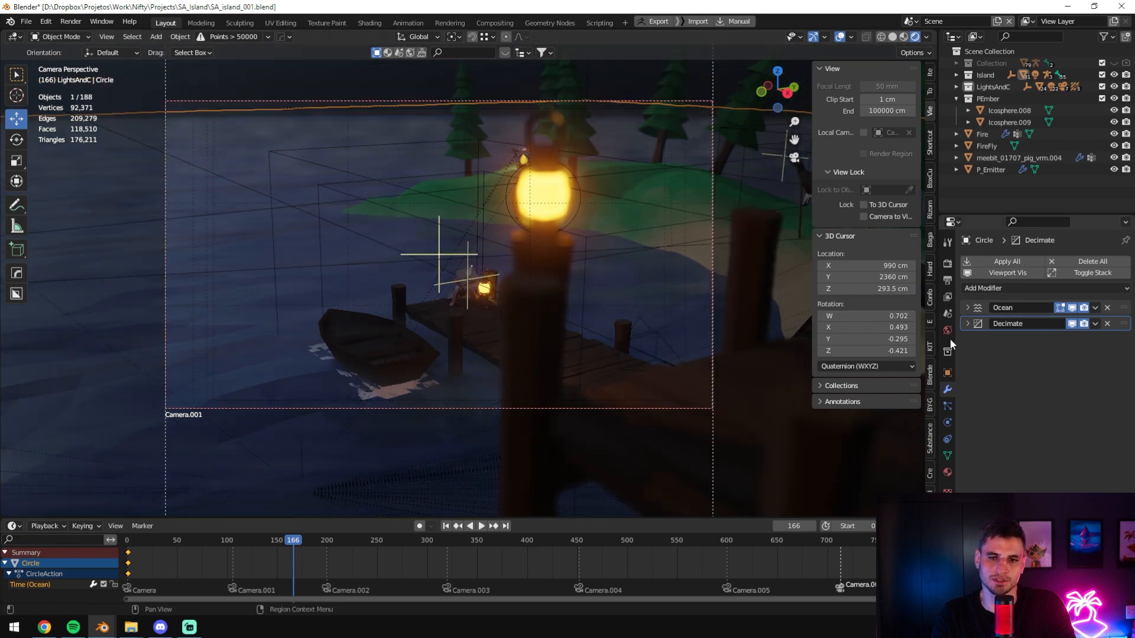
- Toggle the Decimate modifier's viewport display off and on to compare the water surface, and expand the Ocean modifier's settings
scroll(396, 353, "up", 2)
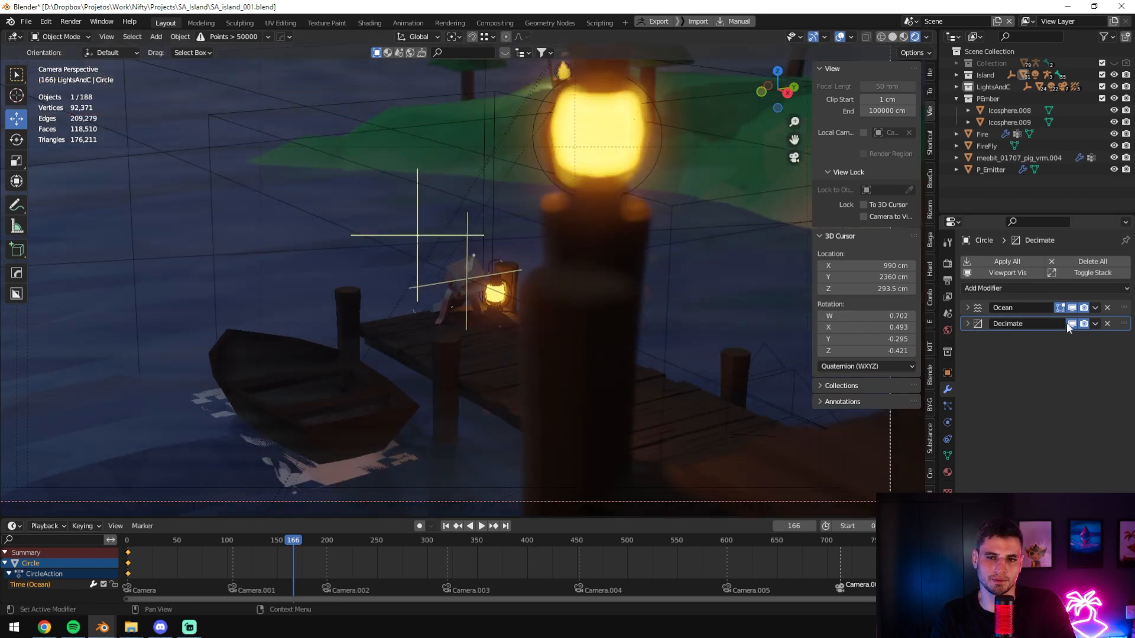
left_click(1071, 324)
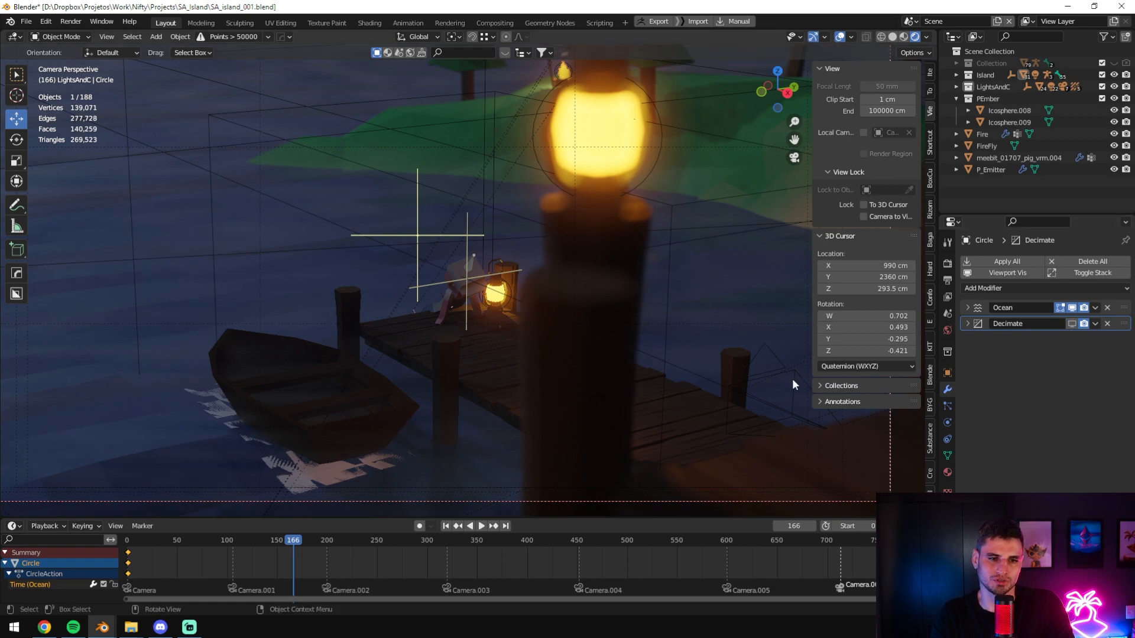
left_click(1071, 323)
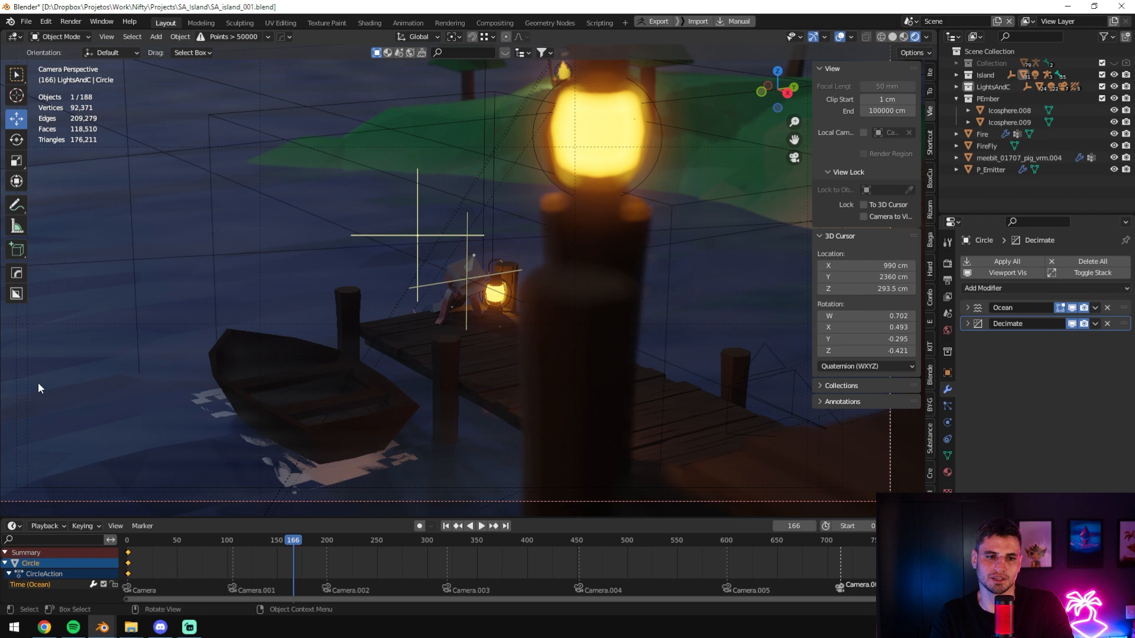
left_click(979, 308)
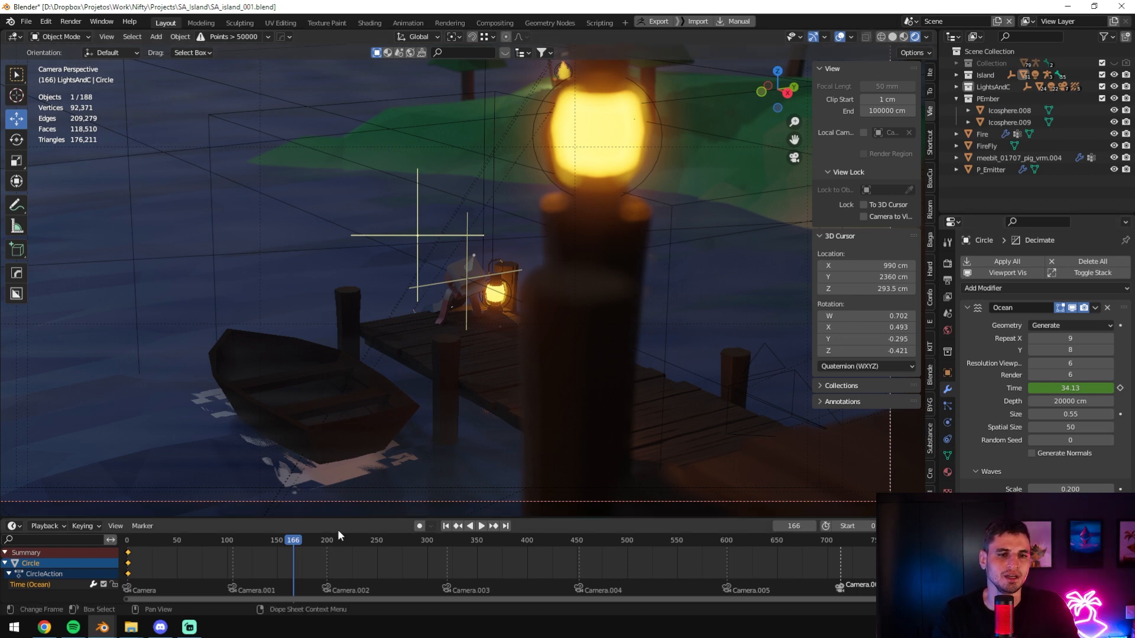
- Play and scrub through the Camera.002 campfire shot to review its focus pull and camera movement
key("space")
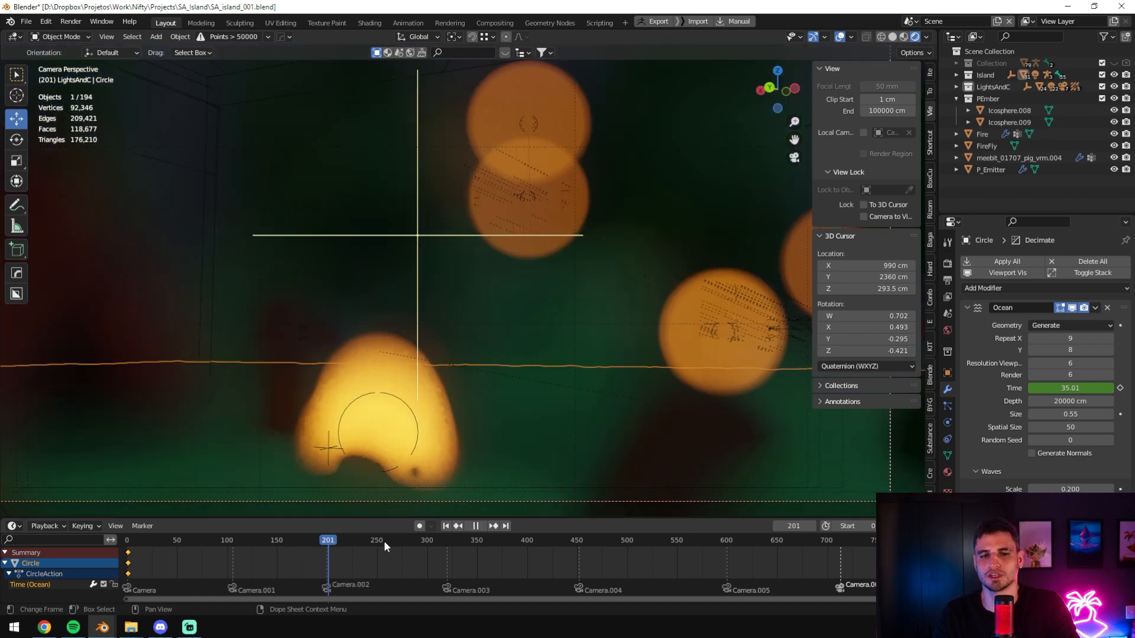
key("space")
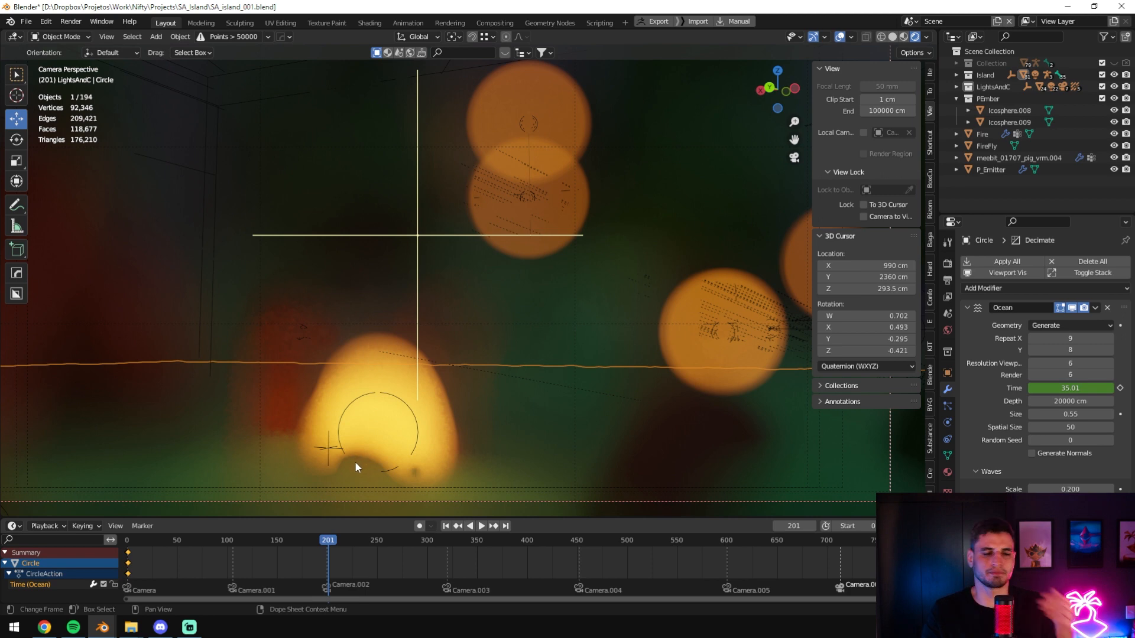
key("space")
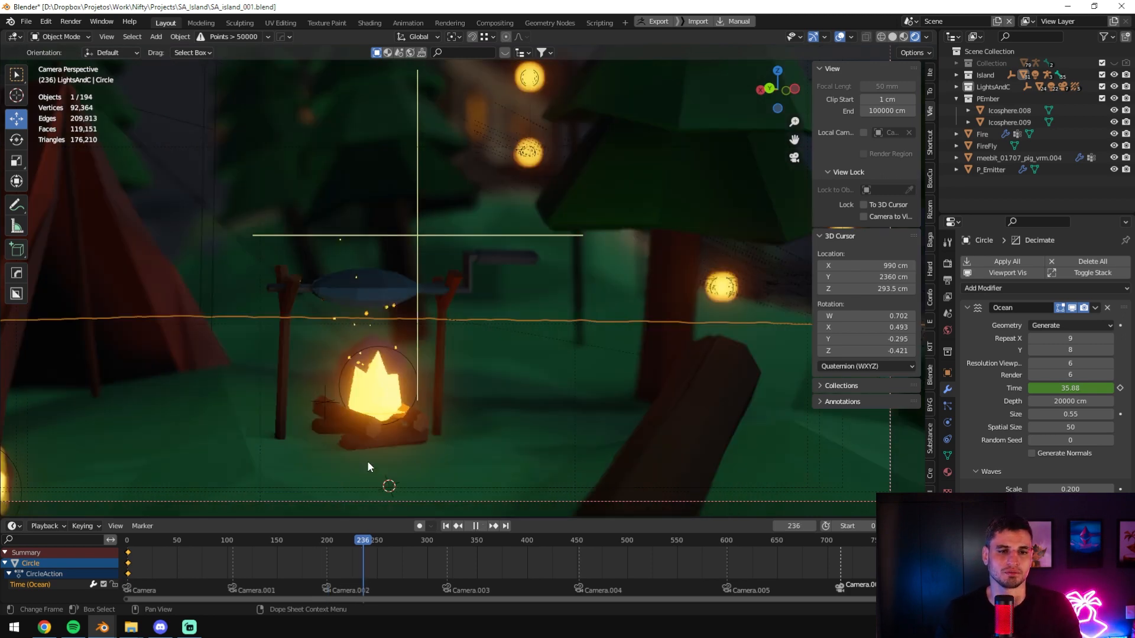
key("space")
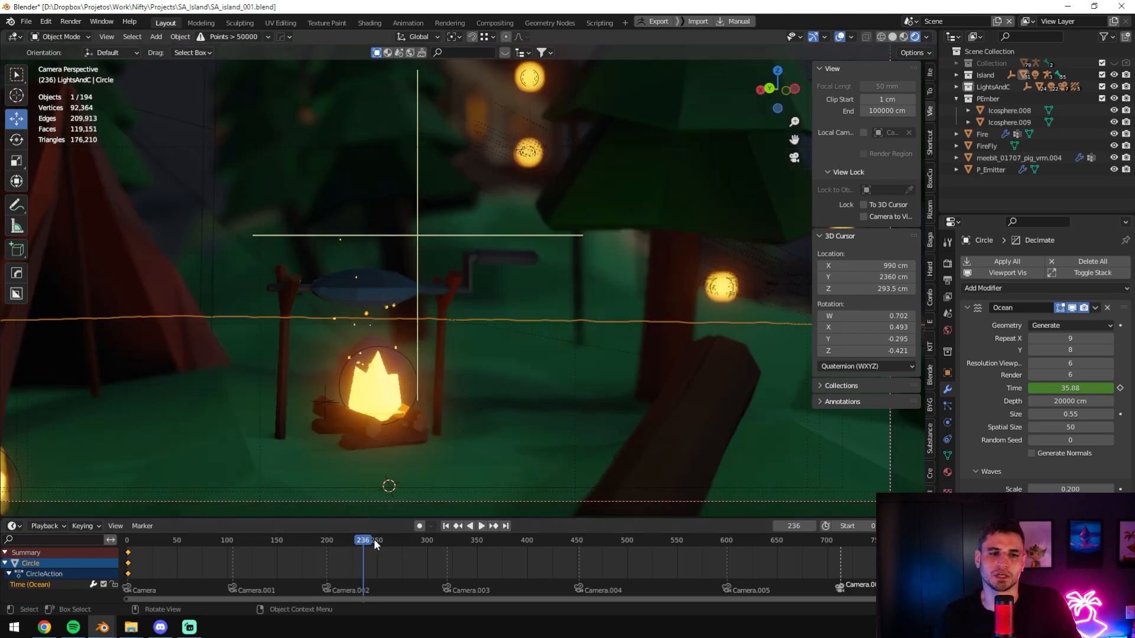
left_click(339, 540)
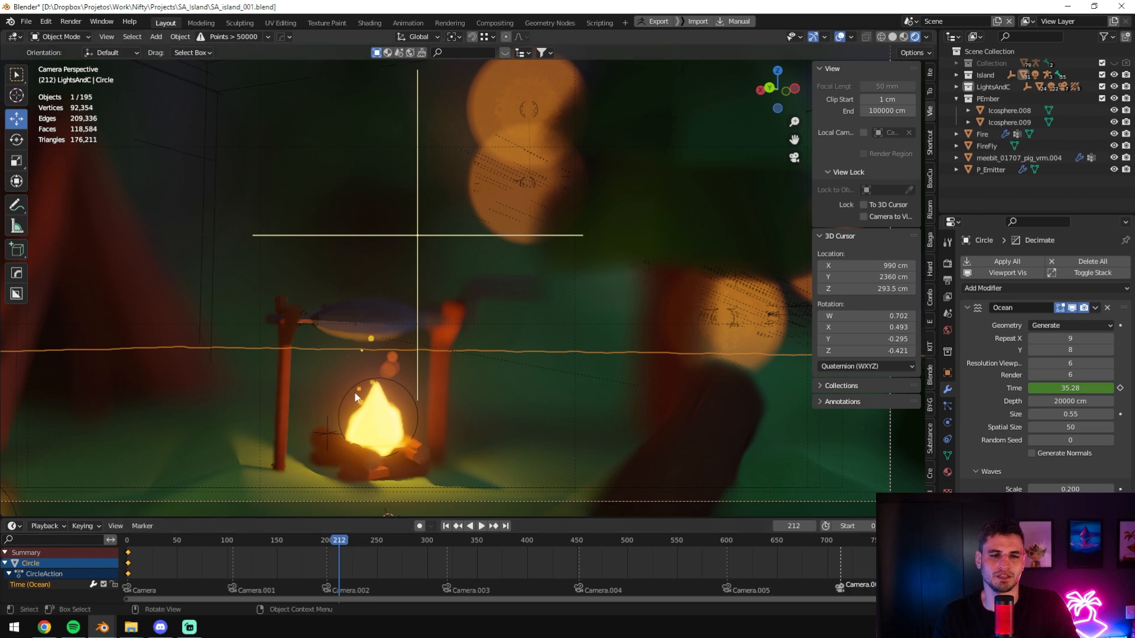
left_click(400, 540)
key("space")
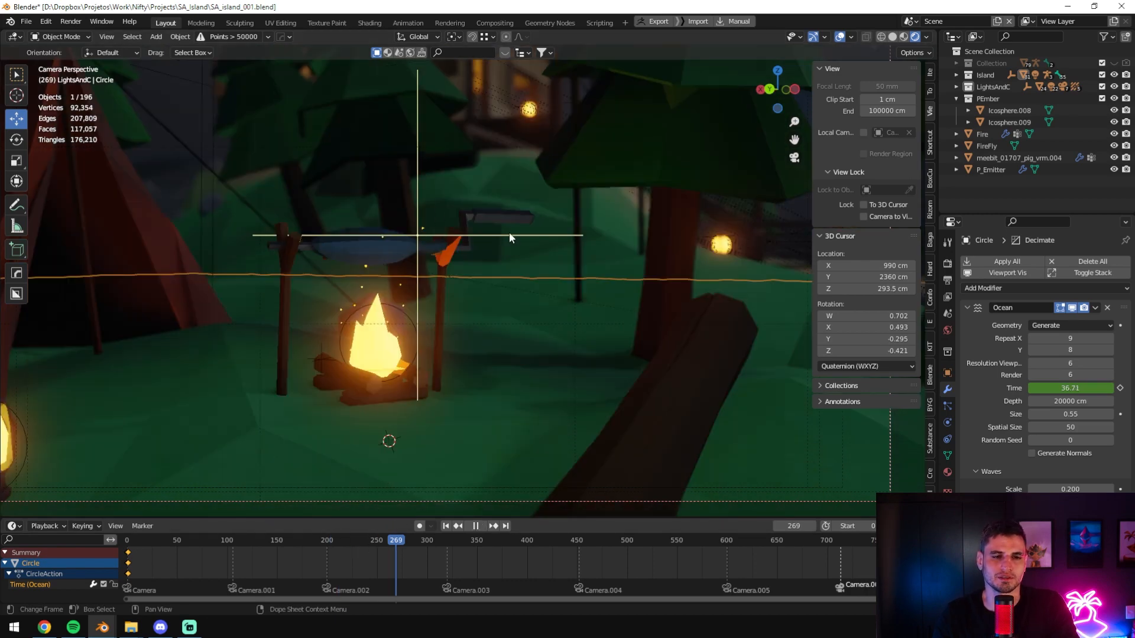
key("space")
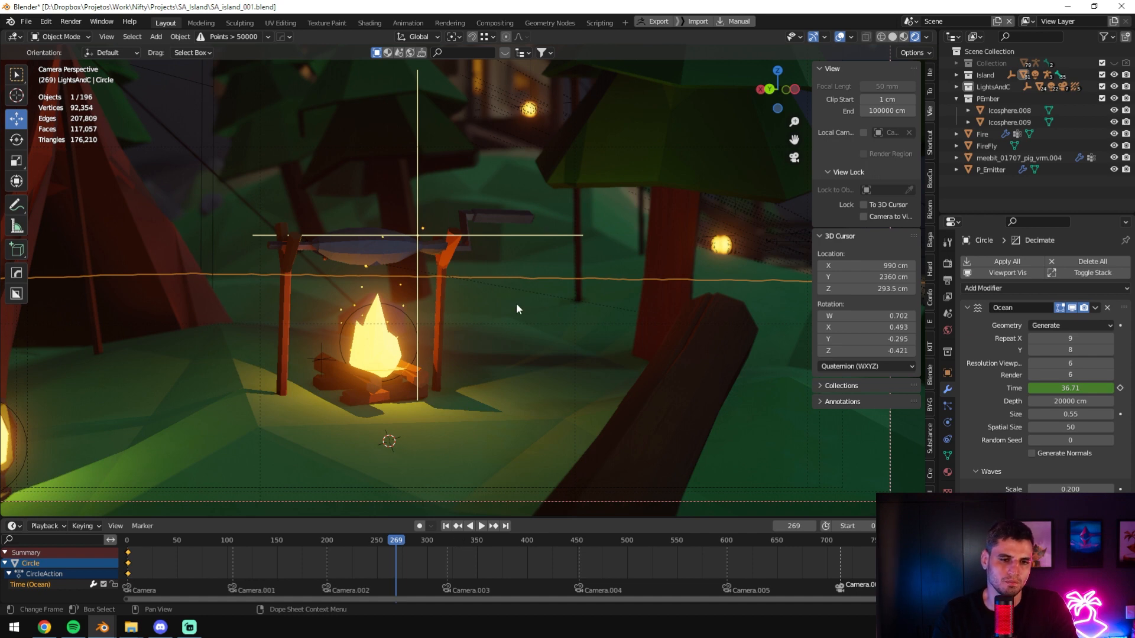
- Play the Camera.003 lighthouse shot in short stretches up to frame 406 to review the upward camera move
key("space")
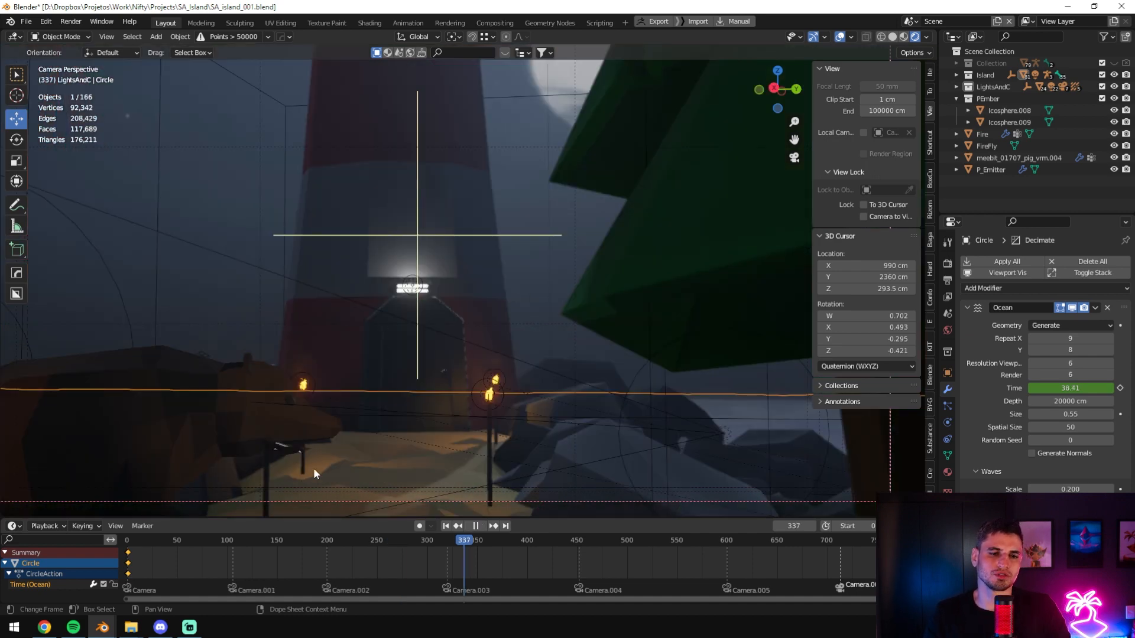
key("space")
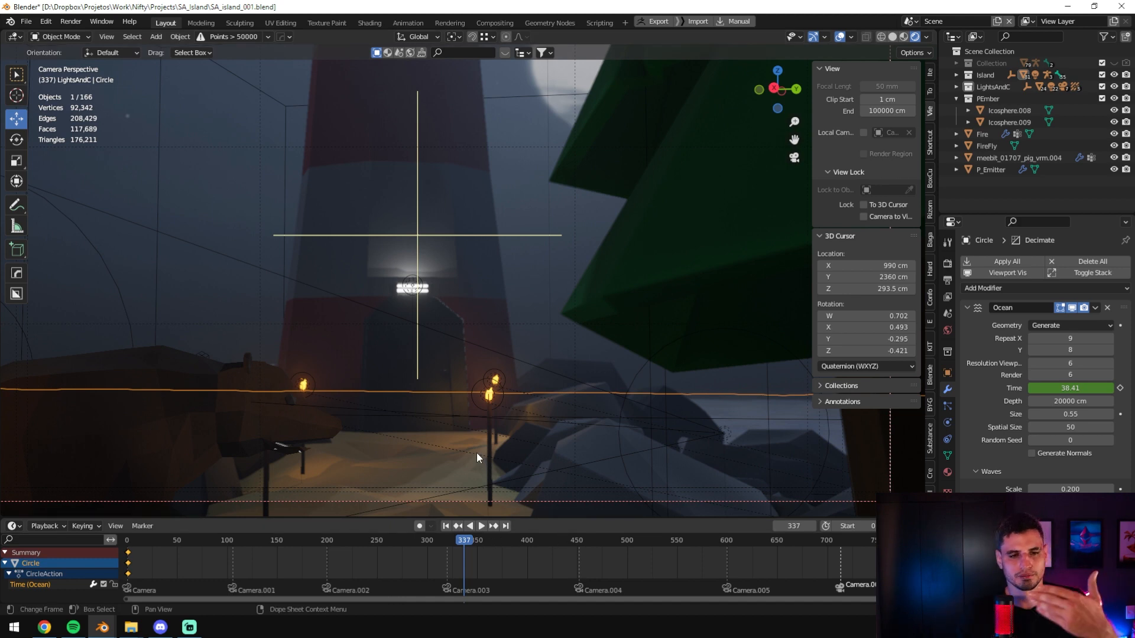
key("space")
key("space")
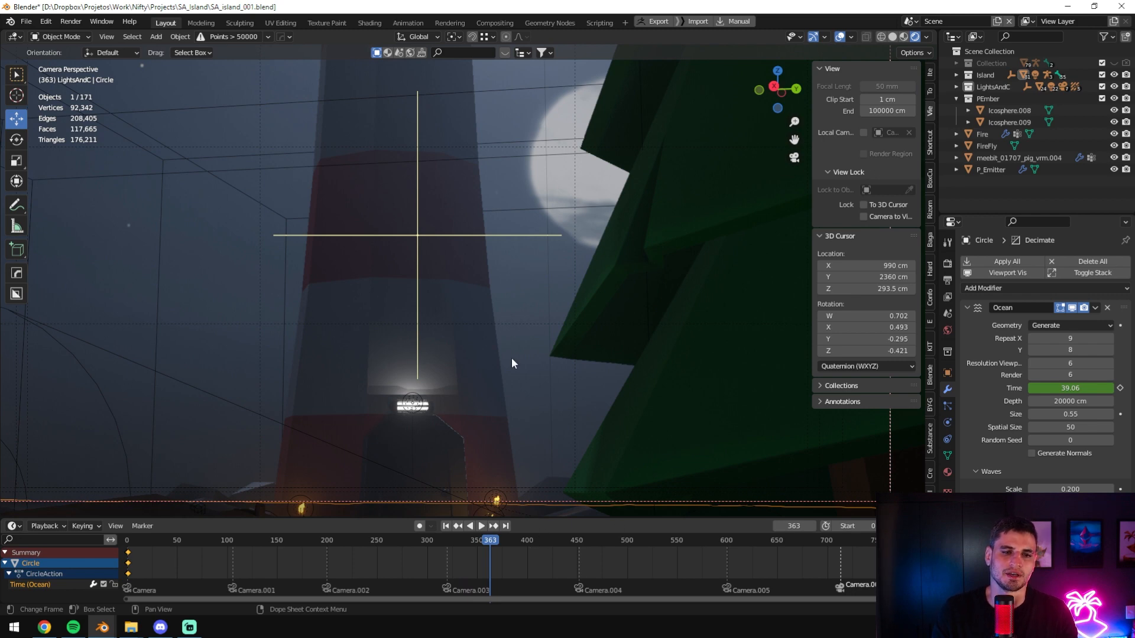
key("space")
key("space")
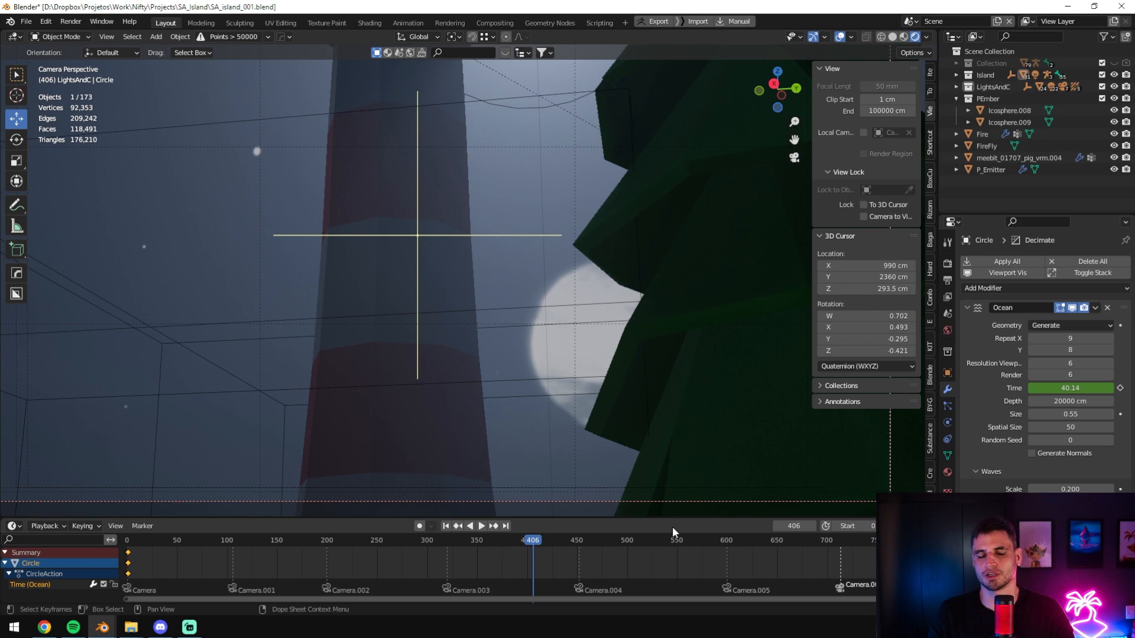
- Play through the Camera.004 and Camera.005 shots, go to frame 735, and hide the viewport overlays
key("space")
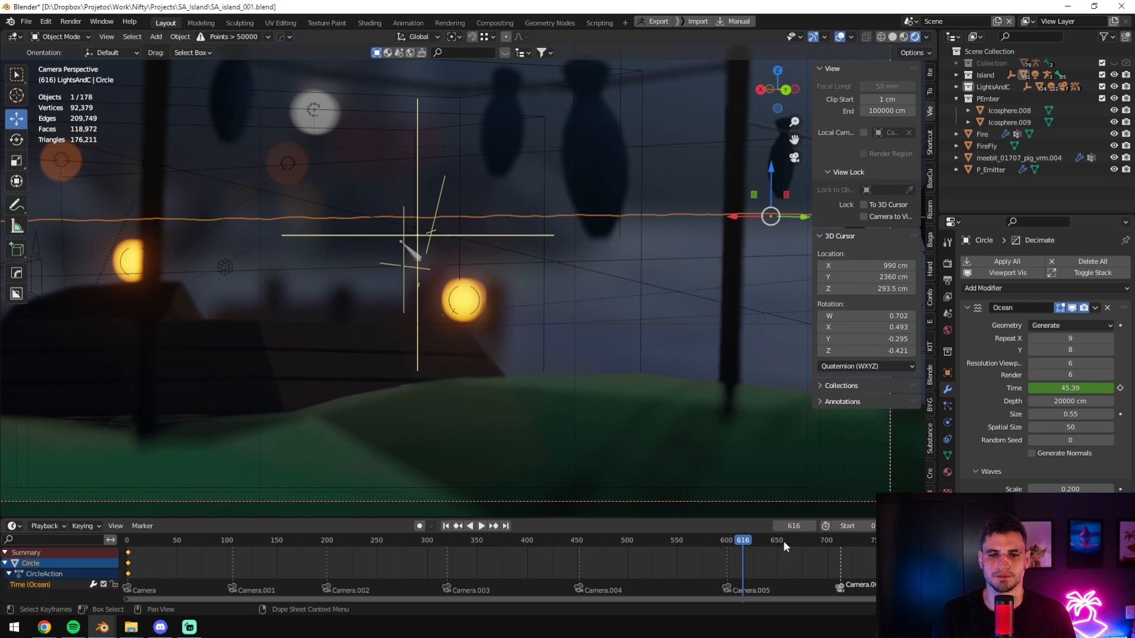
key("space")
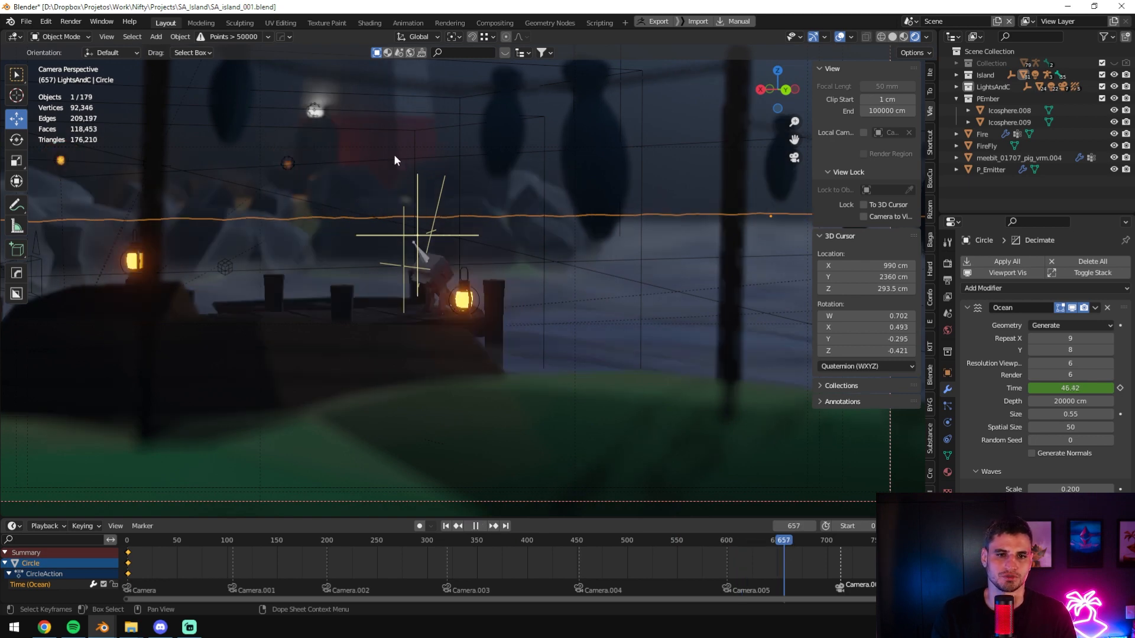
key("space")
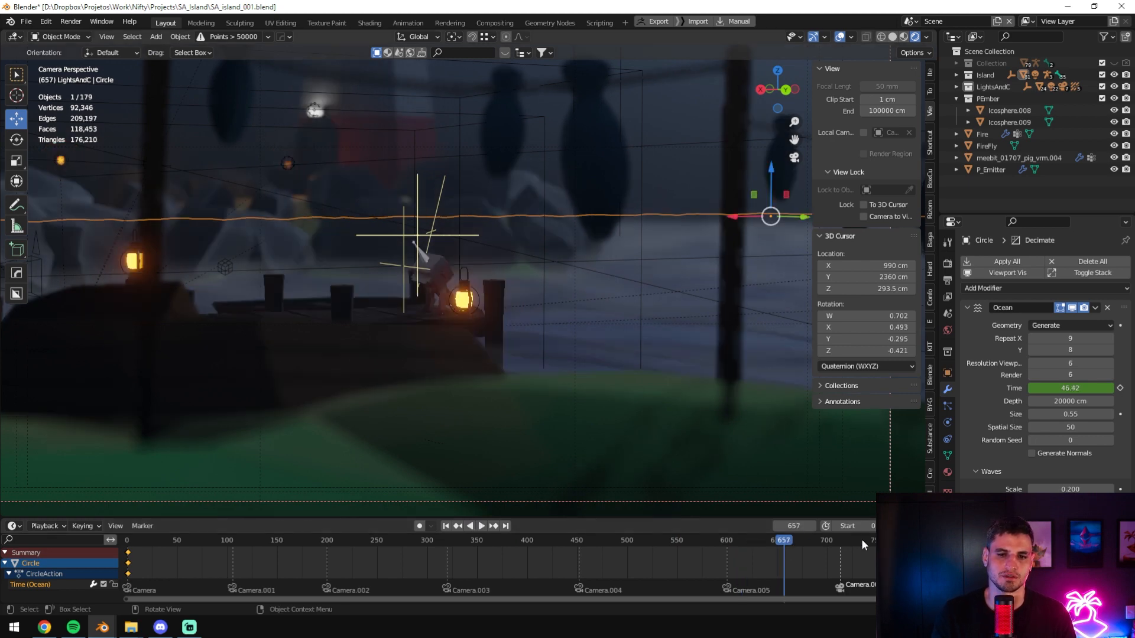
left_click(861, 540)
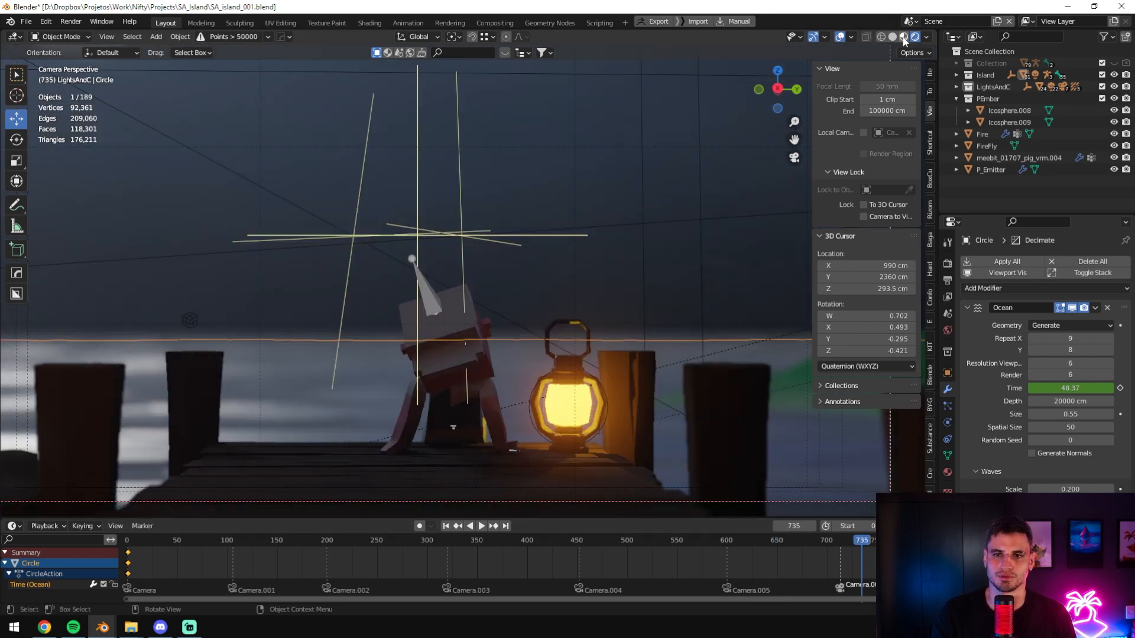
left_click(839, 36)
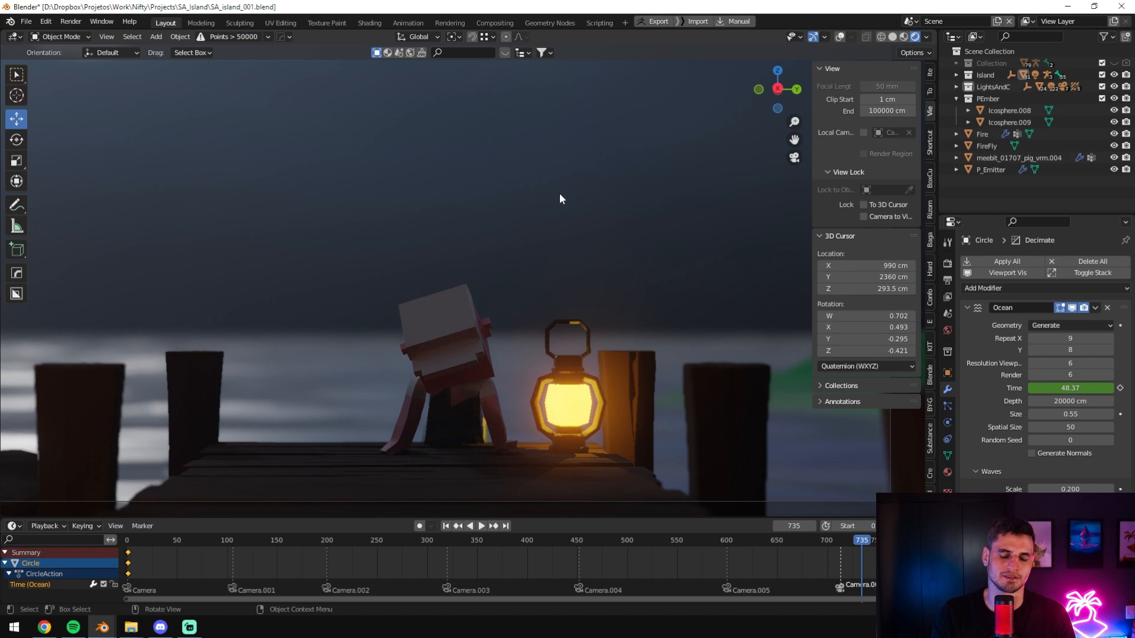
- Select the large sky dome from outside the scene and temporarily move it off the island, cancelling the move
scroll(560, 175, "down", 2)
middle_click_drag(559, 184, 494, 349)
scroll(390, 347, "down", 12)
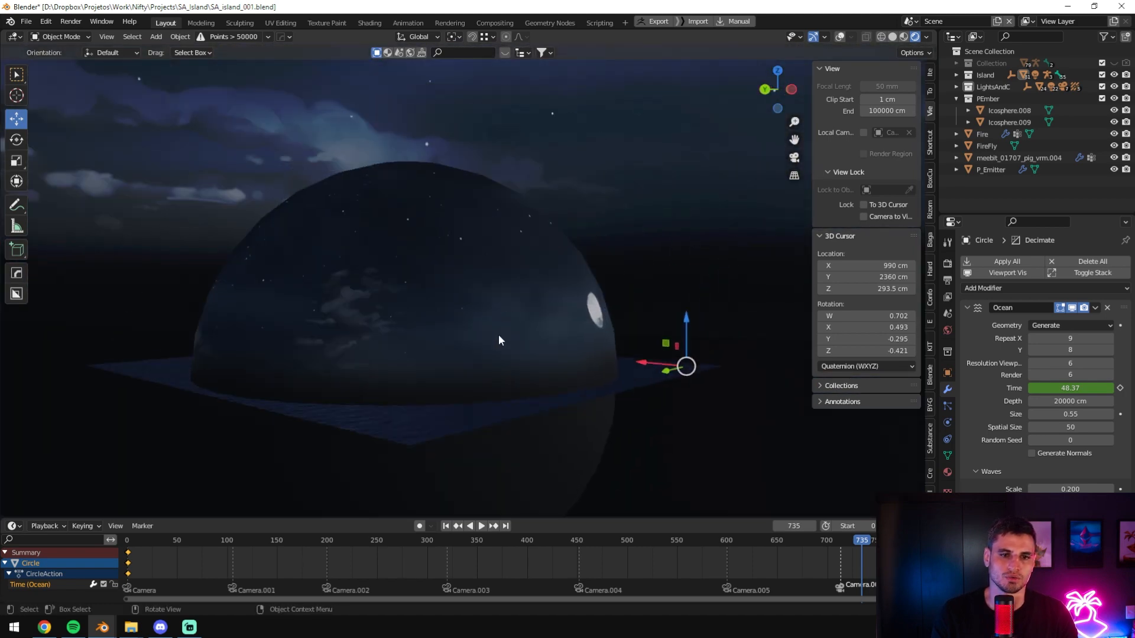
left_click(363, 307)
key("g")
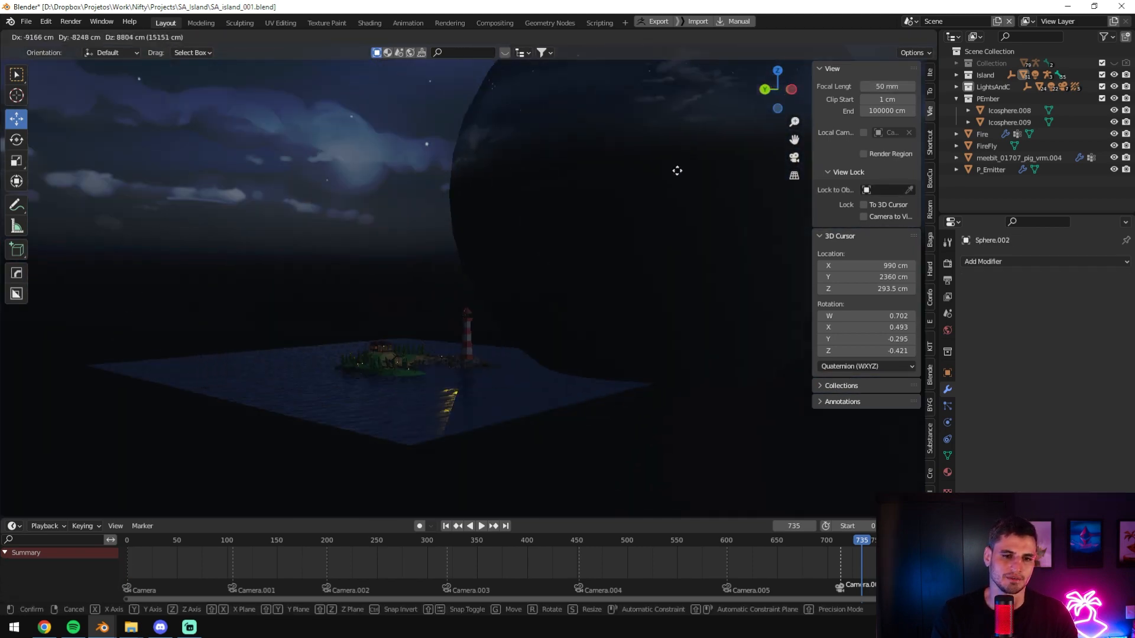
right_click(463, 229)
- Examine the moon, clouds and stars in the sky_linekotsi_11_HDRI.hdr image in the image editor
scroll(392, 263, "up", 6)
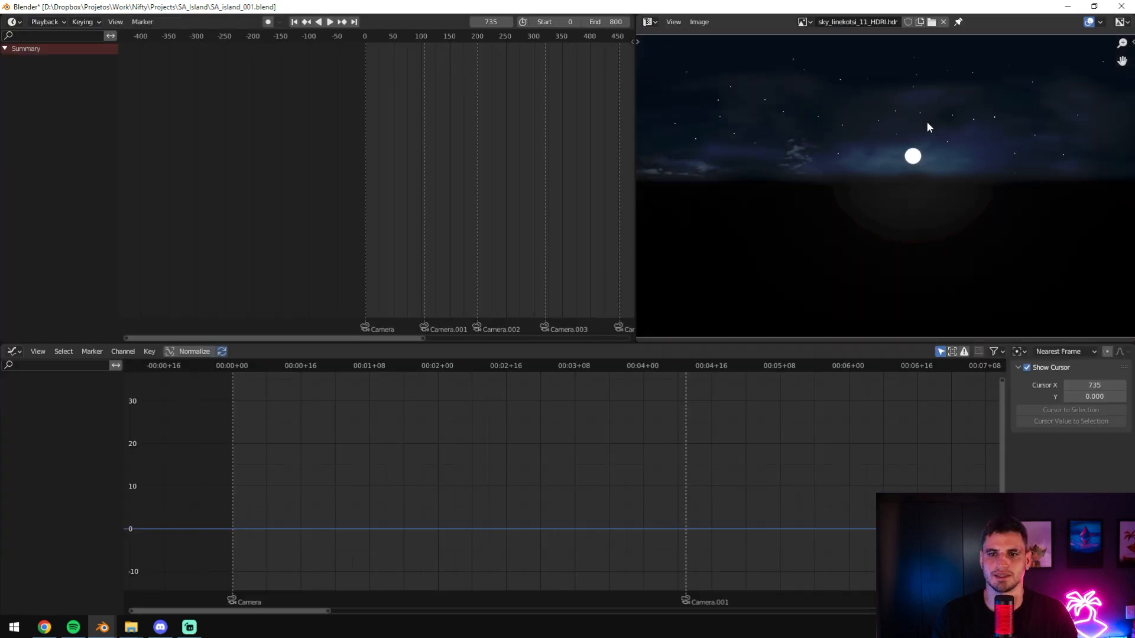
middle_click_drag(745, 158, 774, 165)
middle_click_drag(1030, 165, 962, 181)
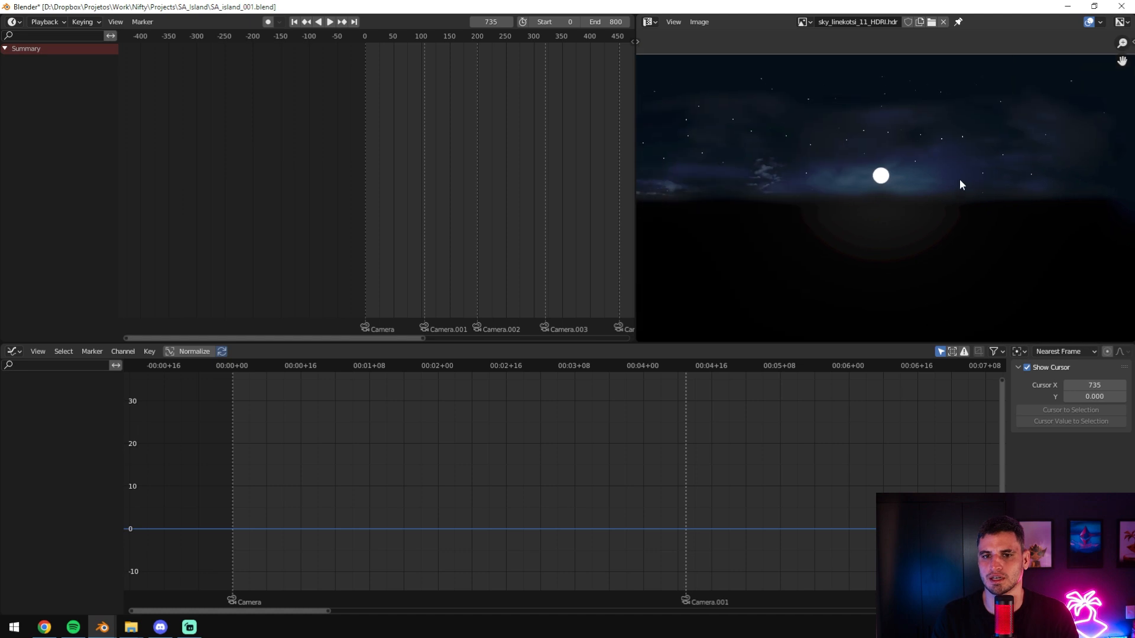
scroll(927, 166, "up", 8)
scroll(928, 167, "down", 3)
middle_click_drag(1086, 149, 754, 228)
scroll(755, 228, "down", 2)
middle_click_drag(958, 187, 1054, 210)
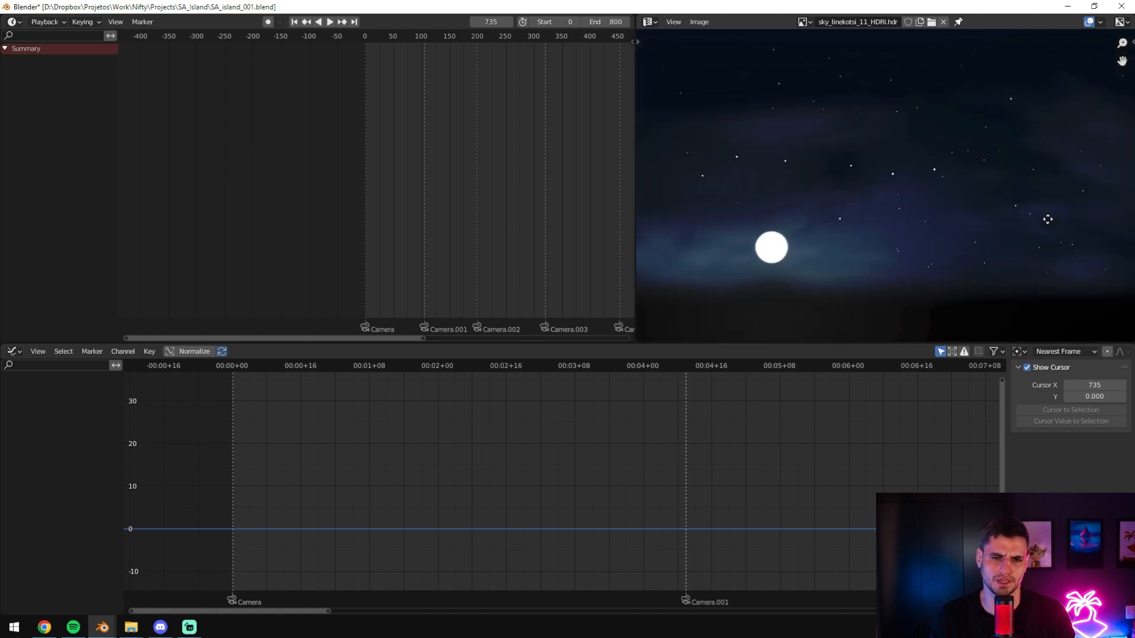
middle_click_drag(694, 218, 927, 225)
middle_click_drag(923, 167, 1049, 128)
middle_click_drag(755, 185, 869, 182)
scroll(873, 183, "down", 3)
middle_click_drag(1099, 157, 827, 169)
scroll(908, 169, "up", 4)
scroll(909, 170, "up", 2)
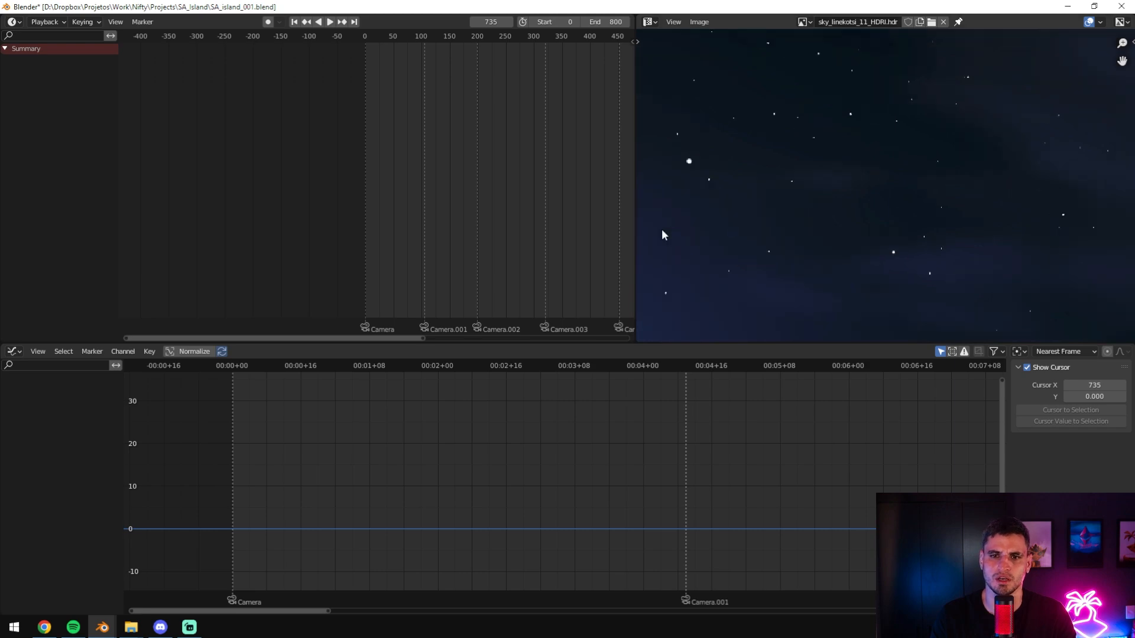
middle_click_drag(670, 232, 842, 208)
middle_click_drag(668, 260, 841, 129)
- Move the image editor window out of the way and frame the selected sky dome in the 3D viewport
left_click_drag(759, 5, 0, 220)
middle_click_drag(319, 216, 608, 193)
scroll(480, 222, "down", 3)
key("KP_Decimal")
middle_click_drag(586, 278, 311, 96)
scroll(627, 235, "up", 6)
scroll(494, 214, "up", 4)
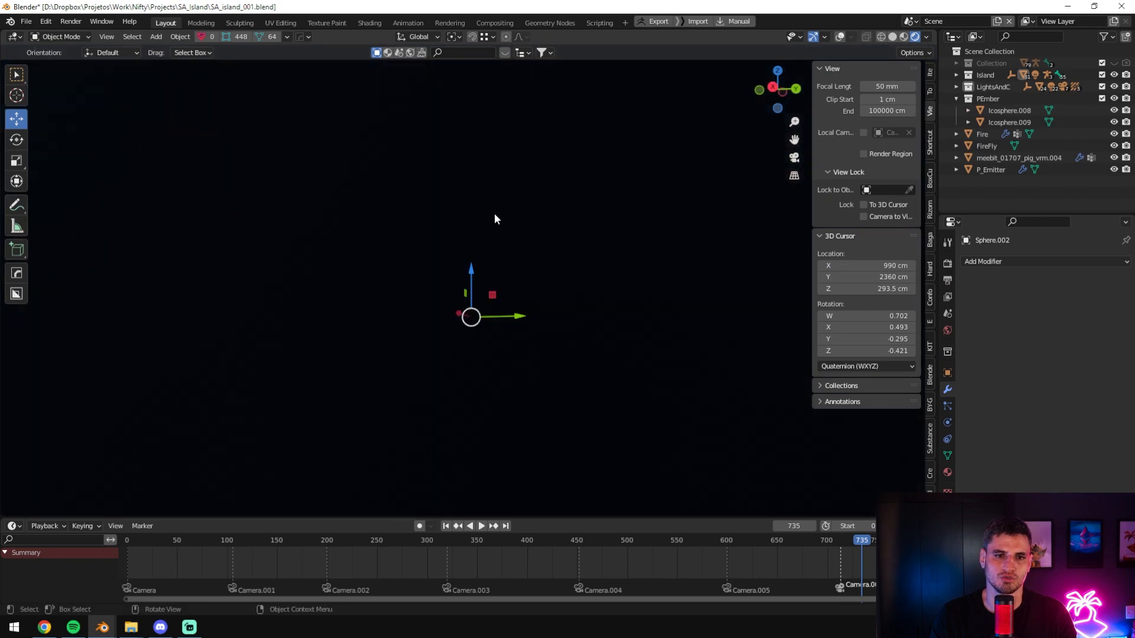
scroll(495, 218, "down", 4)
middle_click_drag(502, 215, 455, 207)
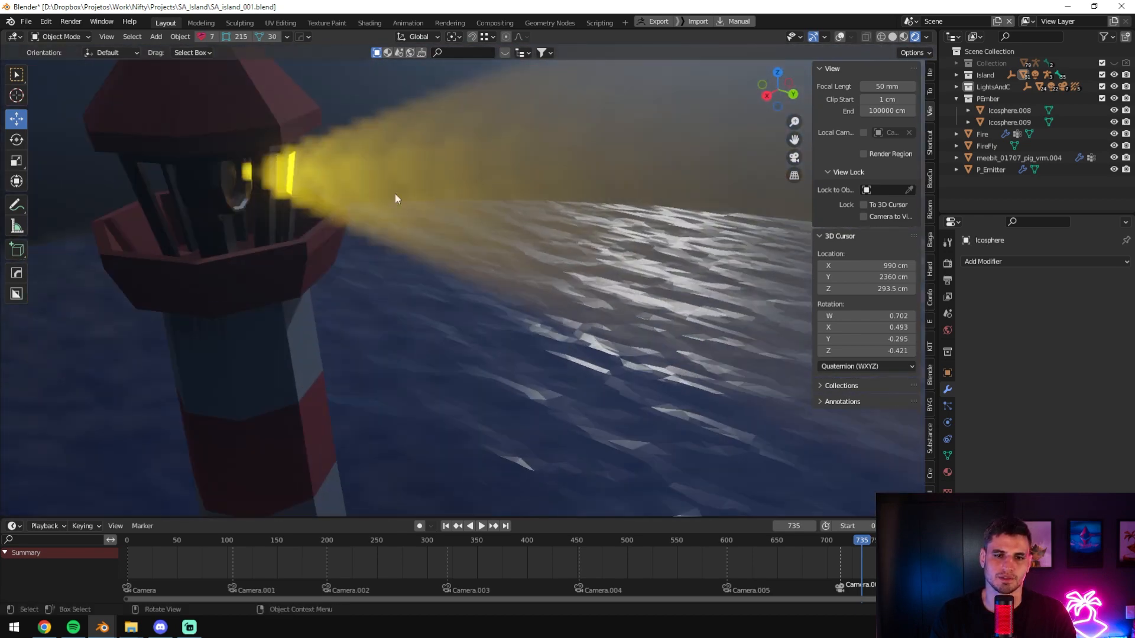
- Inspect the lighthouse lantern and its volumetric light beam from several sides, with the viewport overlays shown again
middle_click_drag(385, 189, 351, 245)
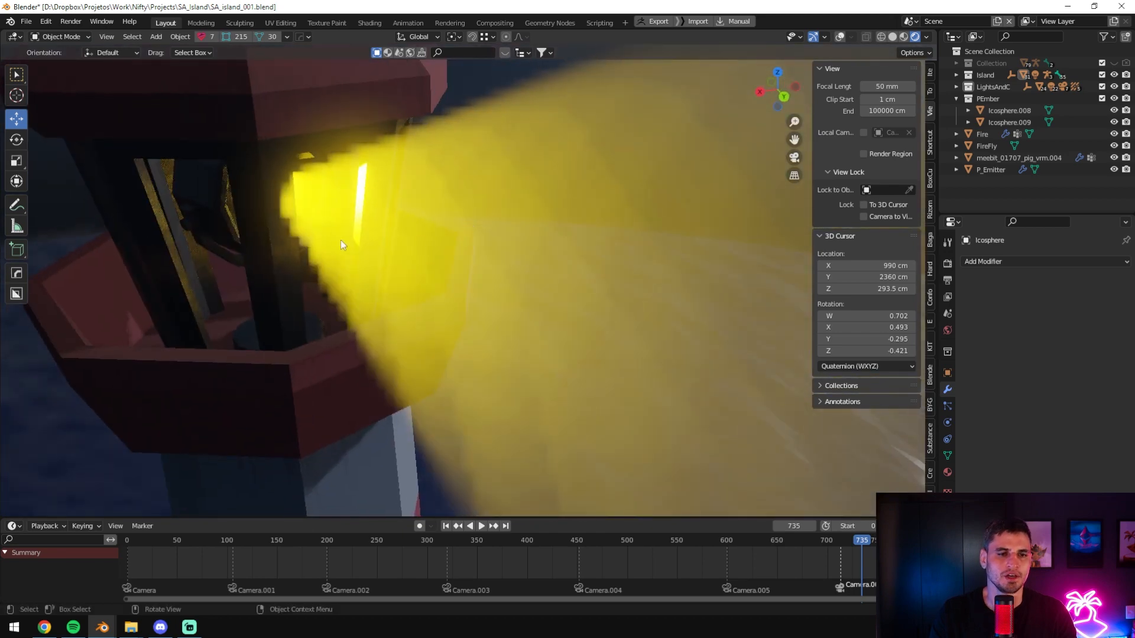
middle_click_drag(413, 221, 268, 164)
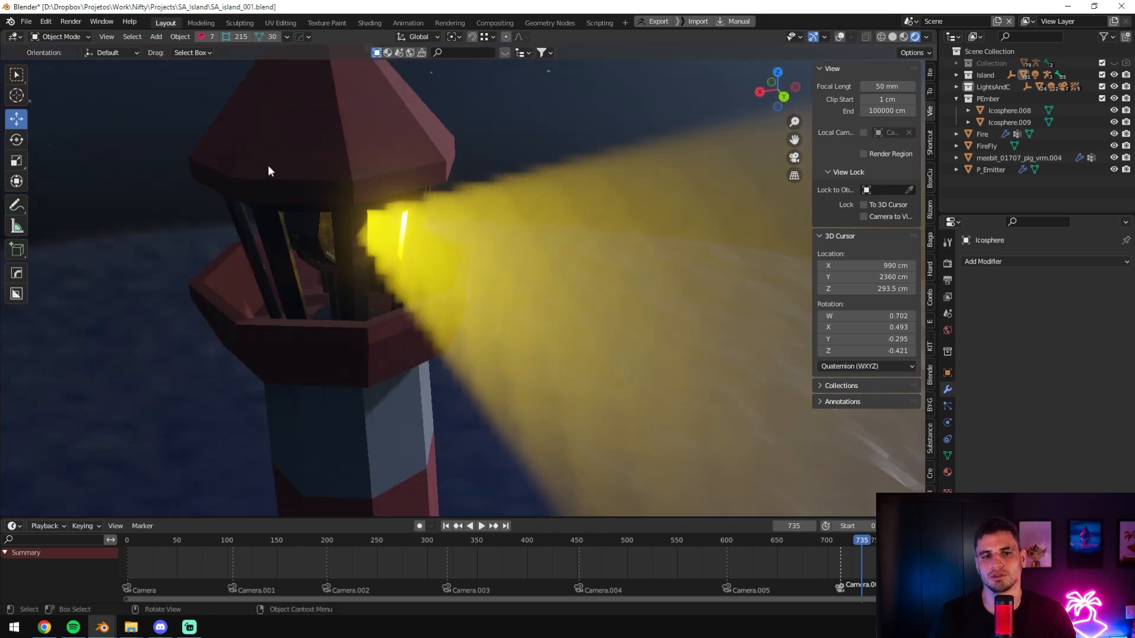
middle_click_drag(417, 203, 331, 225)
left_click(839, 37)
middle_click_drag(747, 77, 495, 220)
left_click(496, 215)
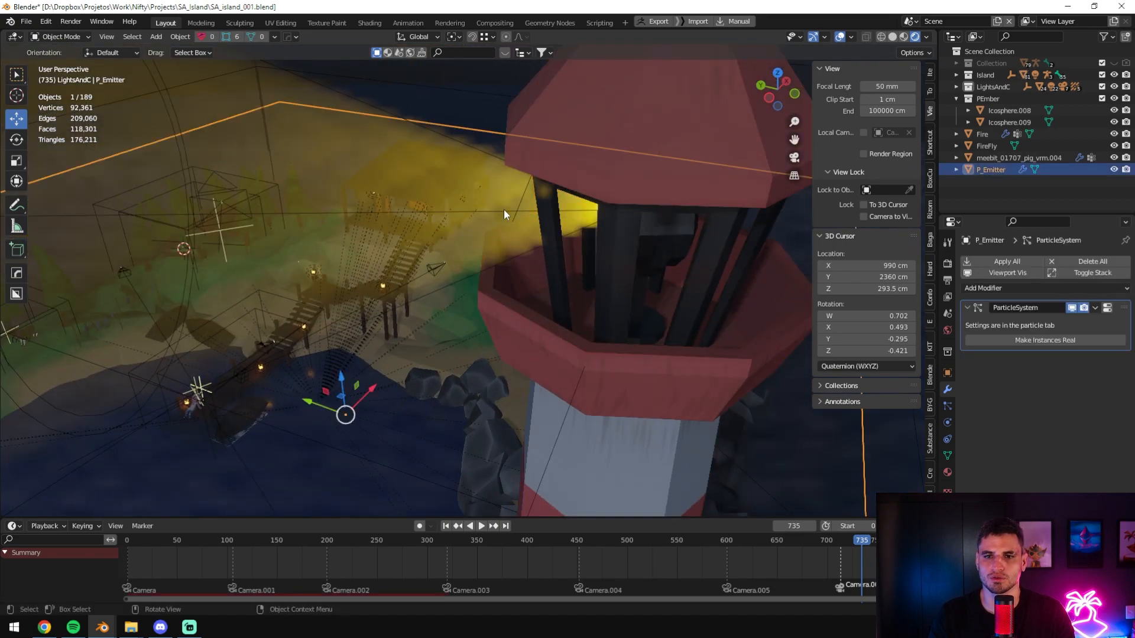
left_click(503, 214)
middle_click_drag(207, 284, 450, 136)
left_click(488, 208)
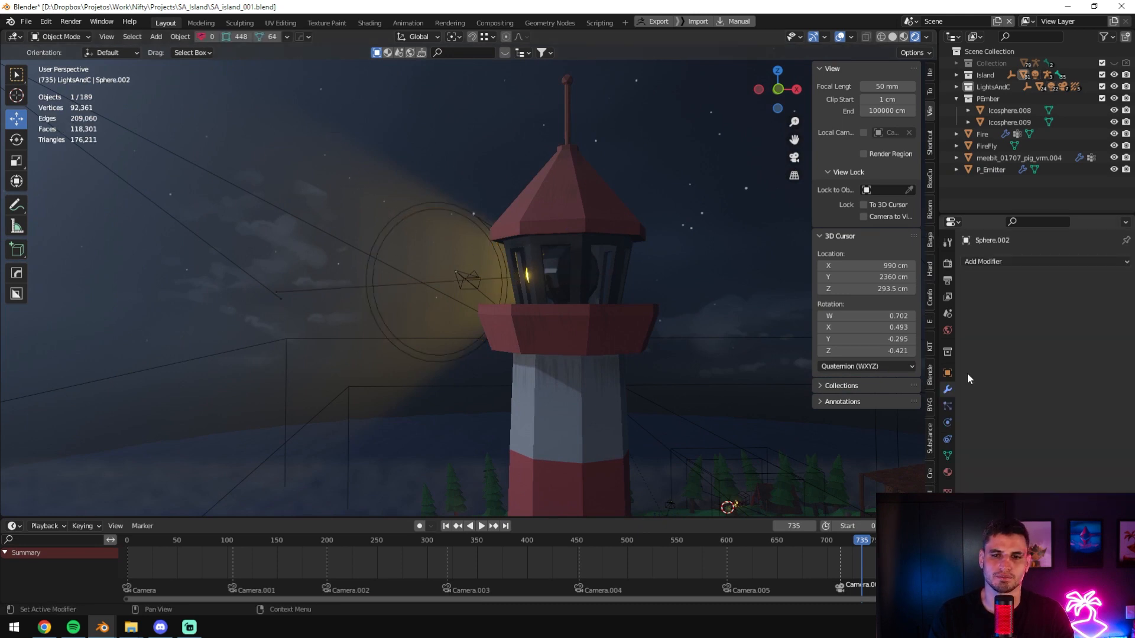
- Expand the world's Volume Scatter settings and test a much higher density, restoring it to 0.010
left_click(947, 331)
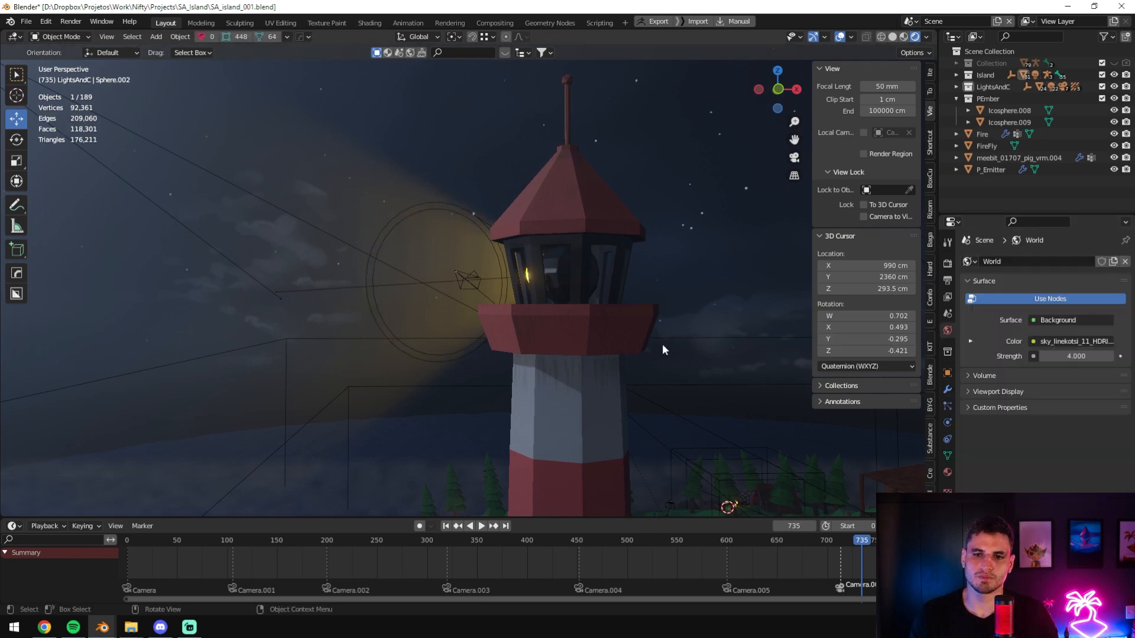
left_click(981, 376)
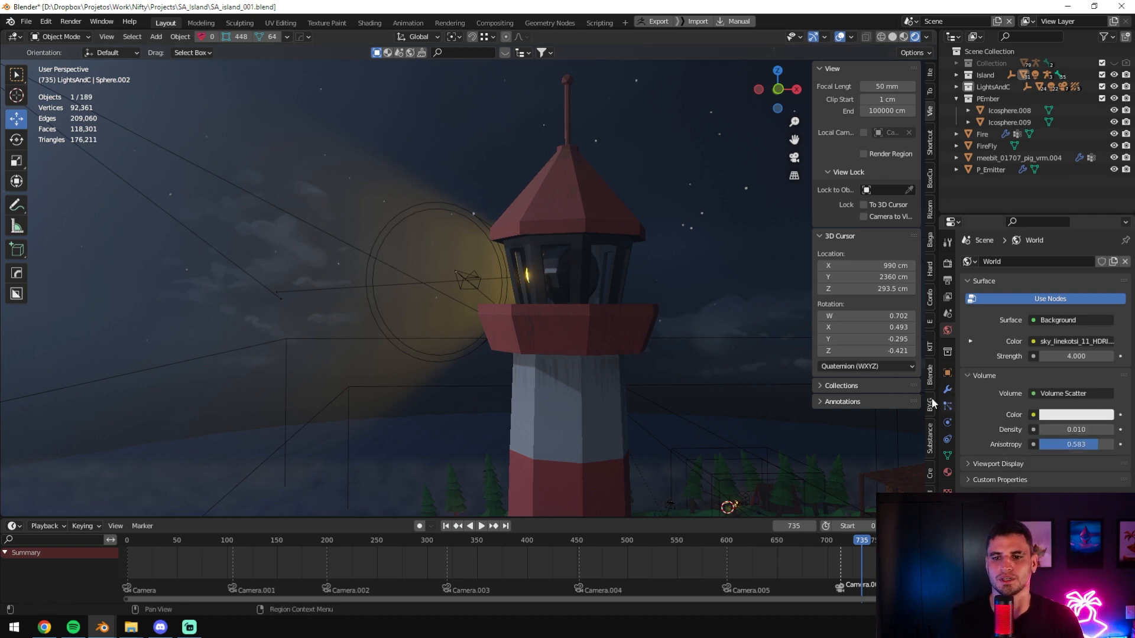
mouse_move(1064, 430)
left_mouse_down()
mouse_move(1087, 429)
mouse_move(1052, 430)
left_mouse_up()
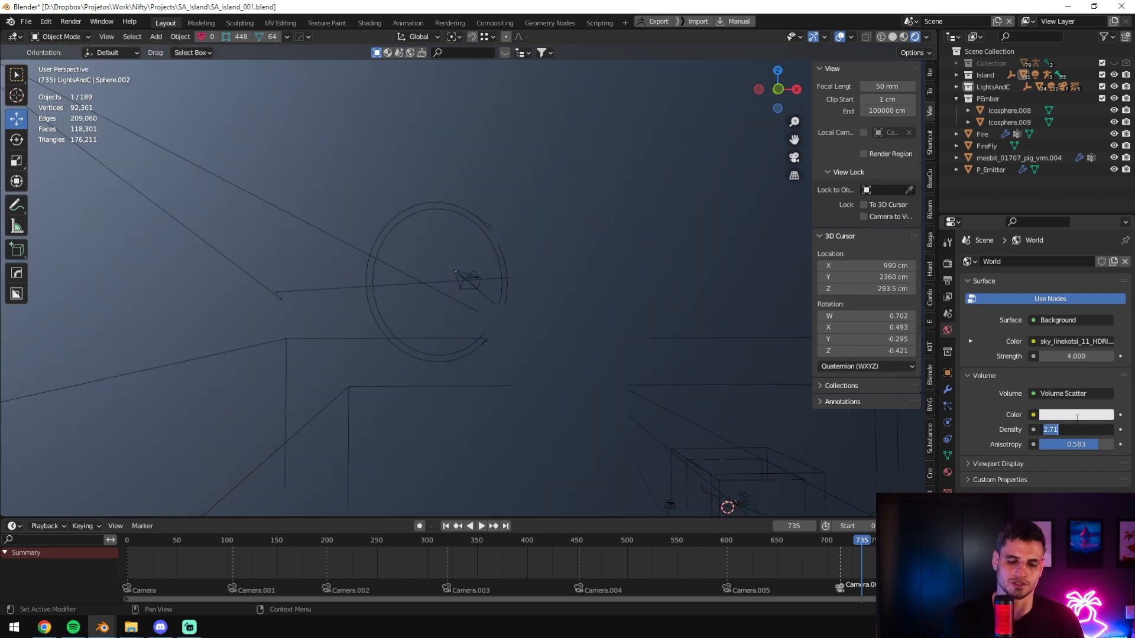
key("Return")
- Select the P_Emitter box around the island and try to move it along Z, cancelling the move
middle_click_drag(520, 245, 258, 343)
scroll(369, 362, "up", 5)
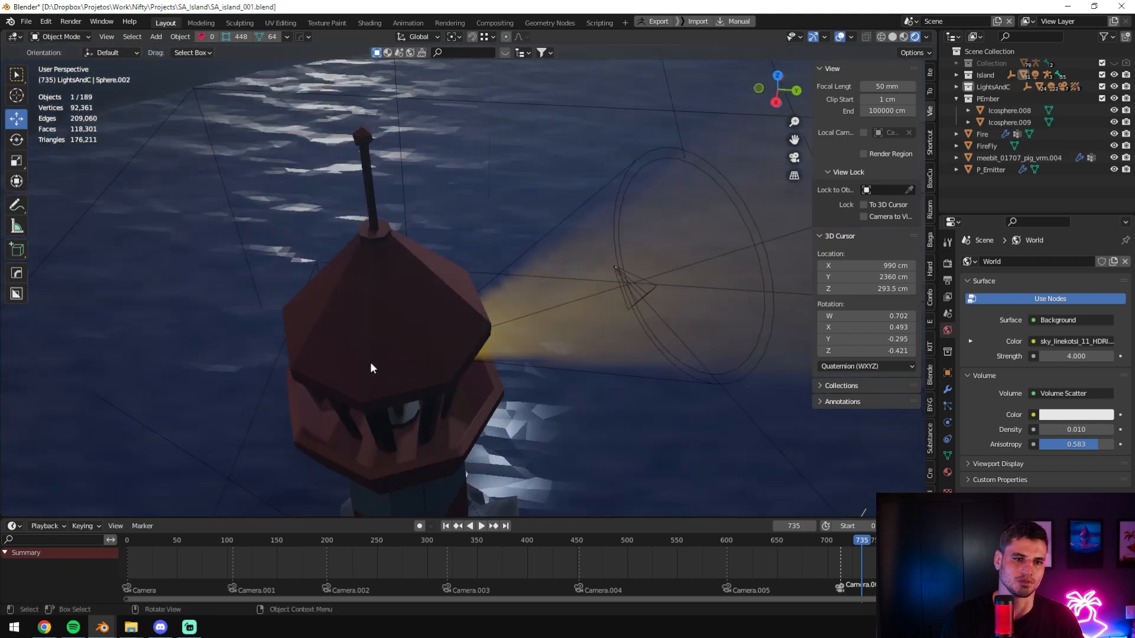
middle_click_drag(370, 361, 495, 81)
left_click(389, 316)
middle_click_drag(389, 317, 562, 129)
scroll(437, 292, "down", 3)
key("g")
key("z")
right_click(510, 258)
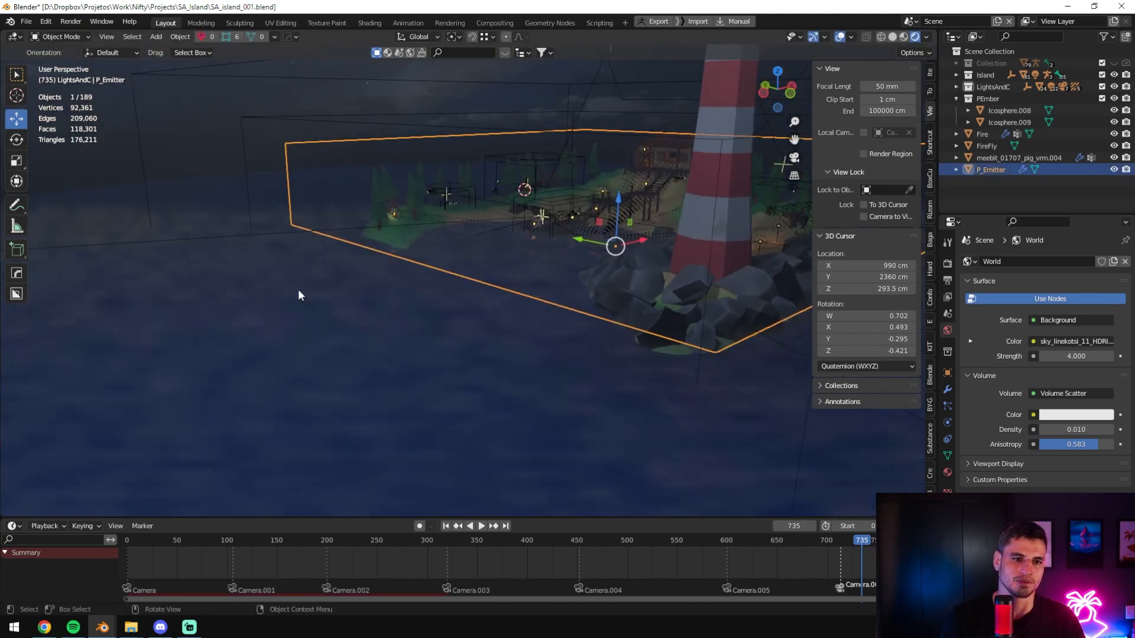
- Select the heavy fog cube over the water and try to move it, cancelling the move
left_click(299, 296)
key("g")
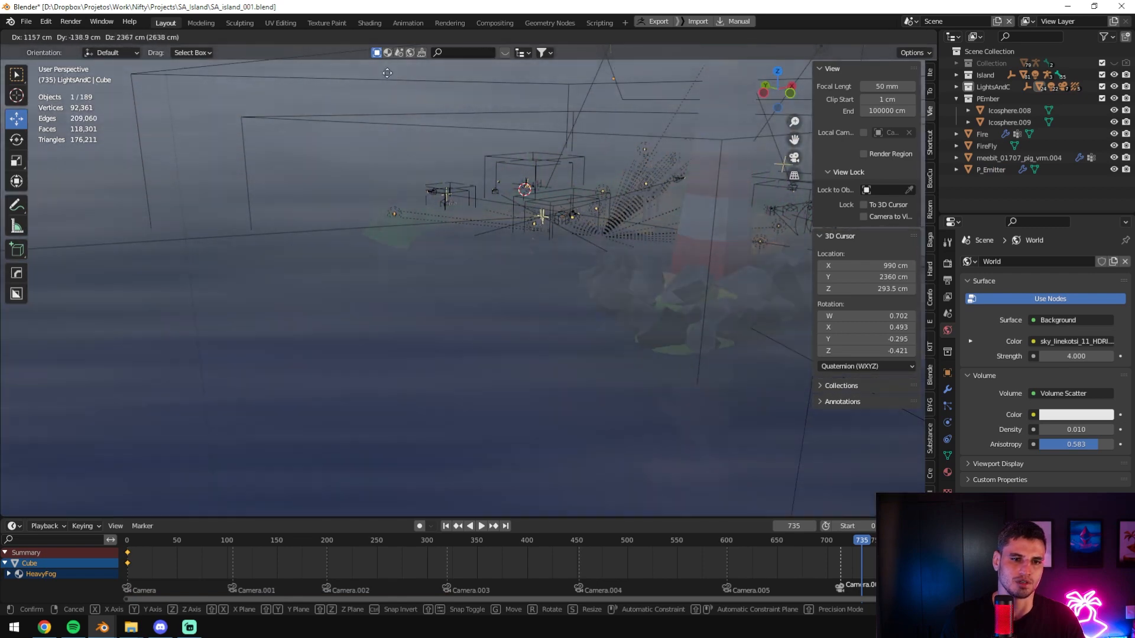
right_click(447, 193)
- Examine the fog cube's height against the water from the left view and its haze around the dock, moonlit sea and rocks
scroll(447, 193, "down", 9)
key("ctrl+KP_3")
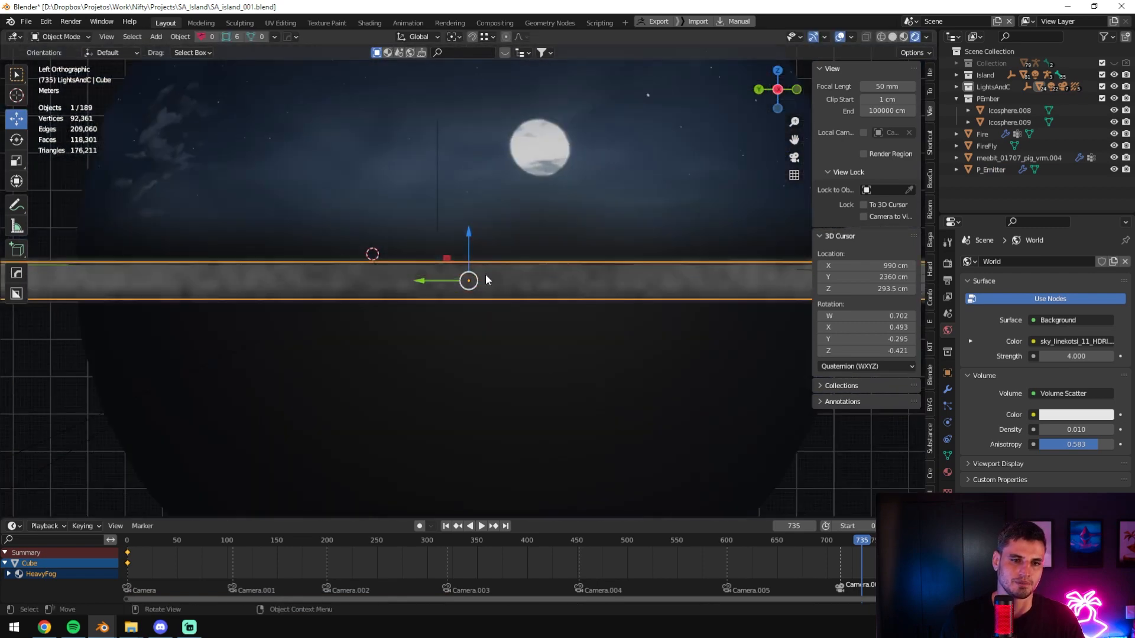
scroll(488, 269, "up", 3)
scroll(467, 296, "up", 3)
scroll(487, 236, "up", 3)
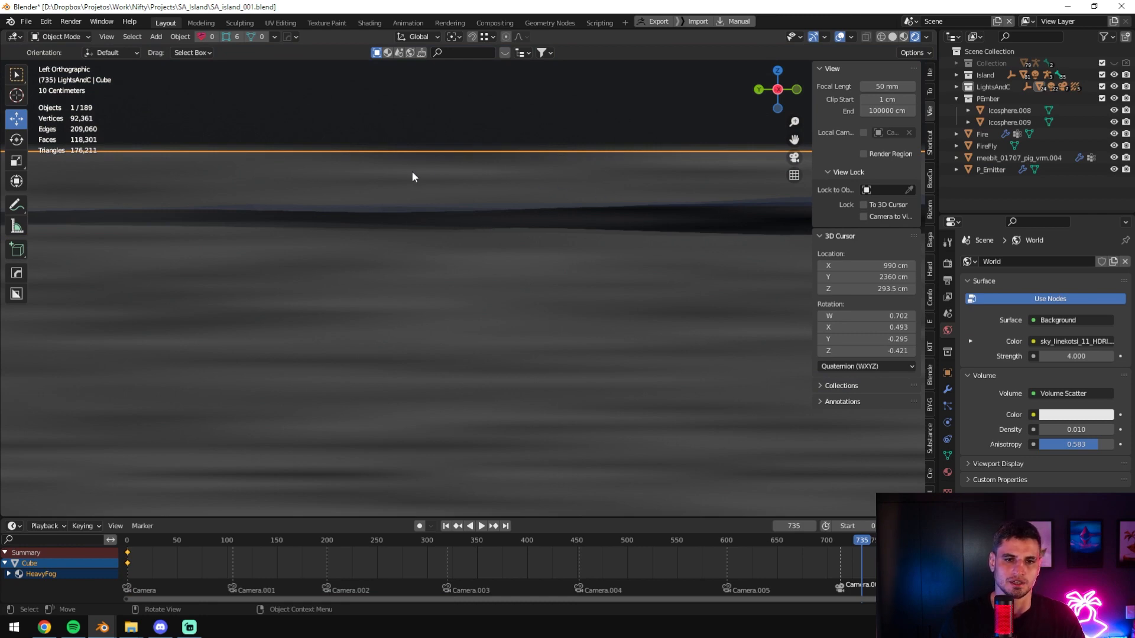
middle_click_drag(568, 171, 381, 225)
middle_click_drag(520, 252, 598, 245)
scroll(635, 249, "up", 4)
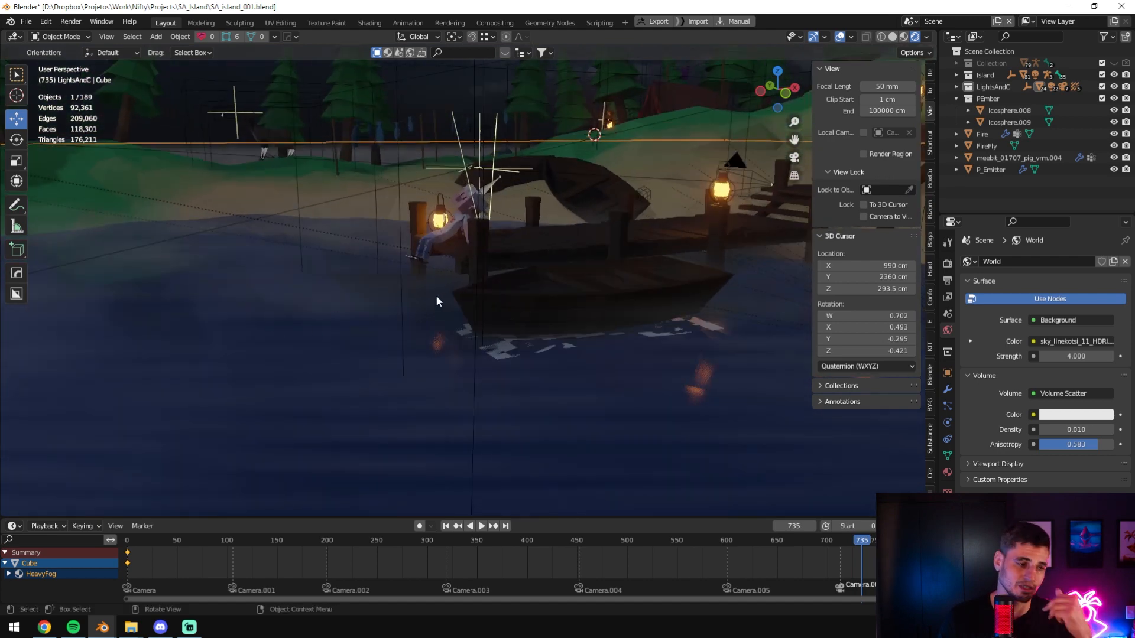
middle_click_drag(355, 286, 579, 332)
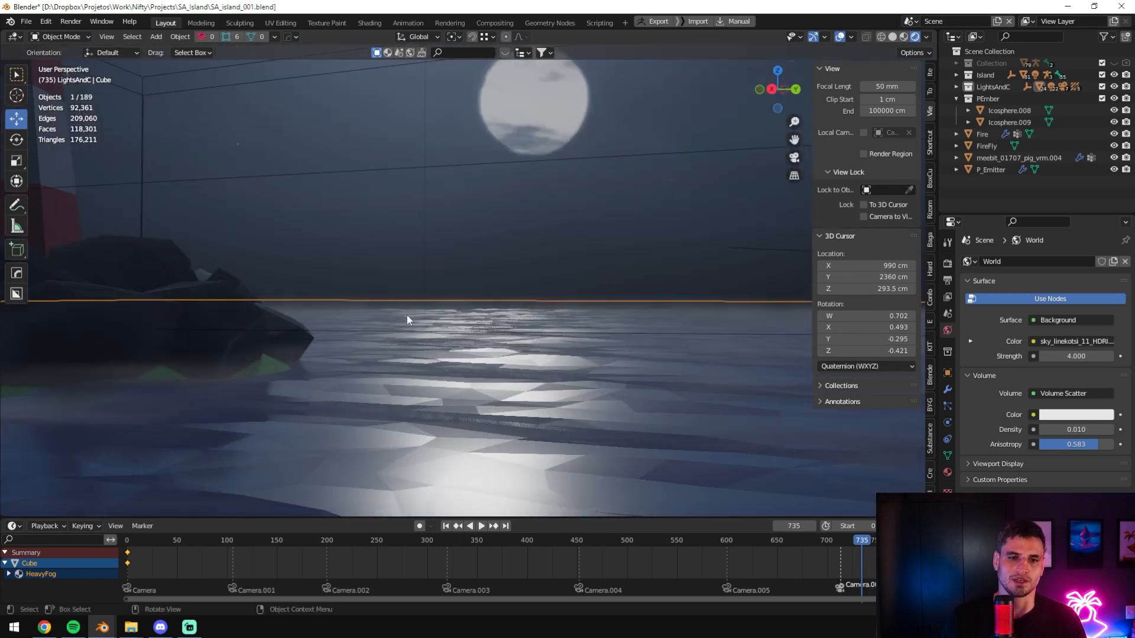
middle_click_drag(338, 292, 430, 399)
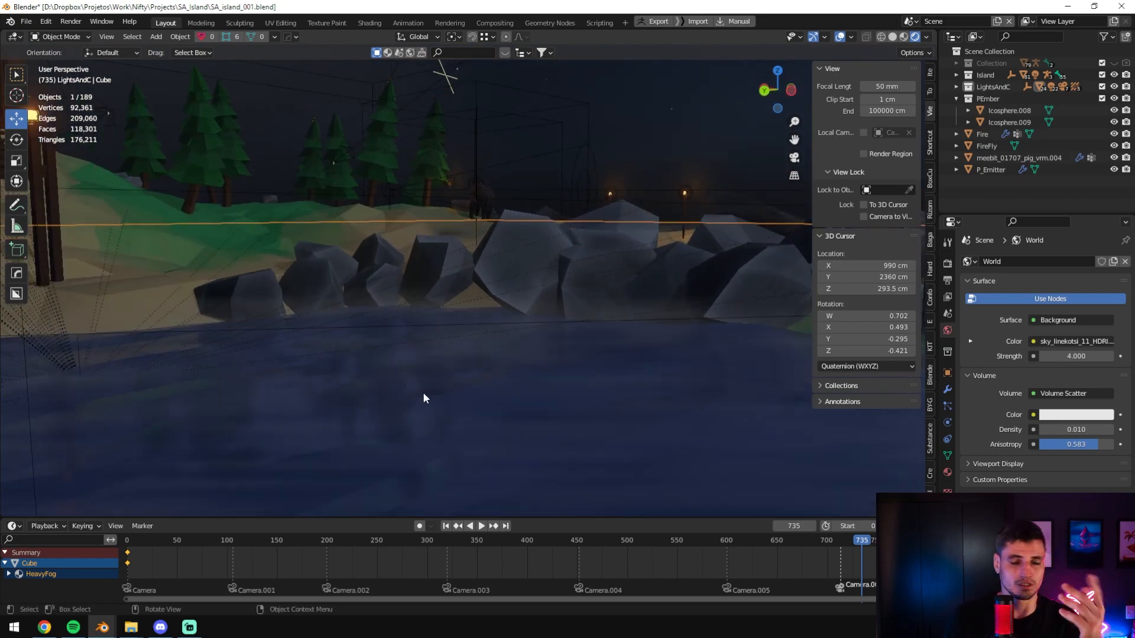
middle_click_drag(308, 341, 494, 265)
middle_click_drag(520, 307, 494, 337)
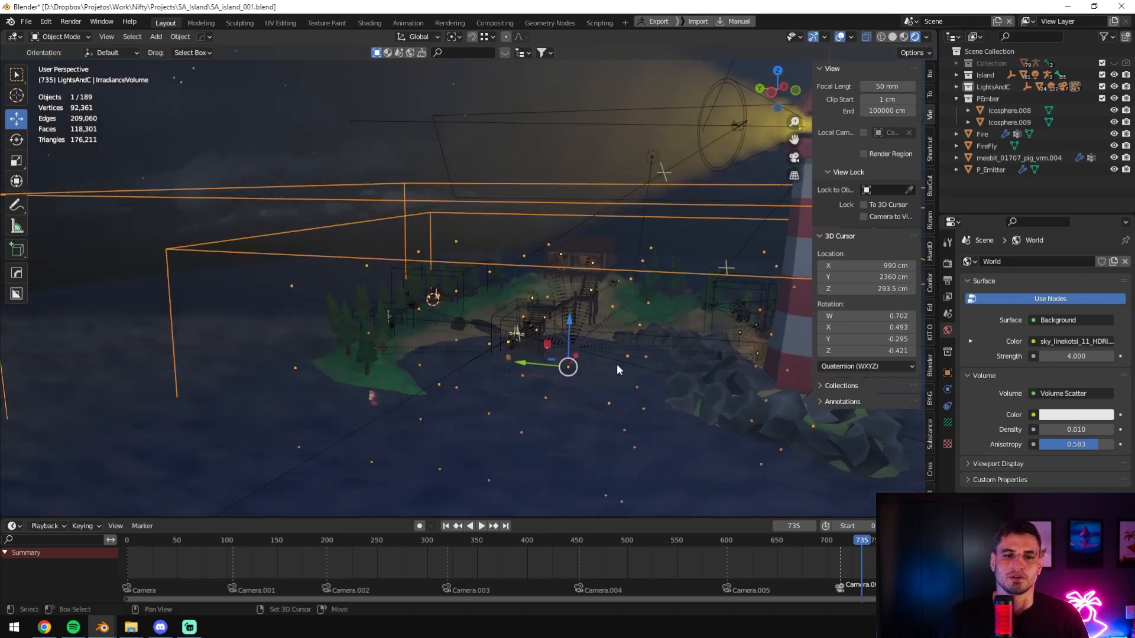
- Add an Irradiance Volume light probe and frame it in the viewport
key("shift+a")
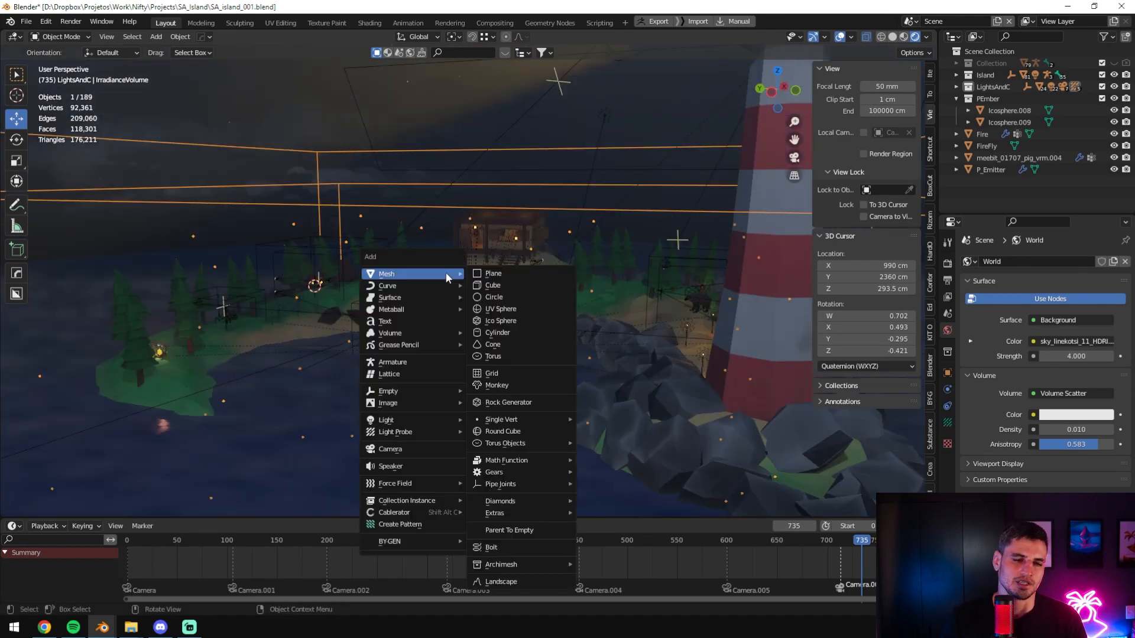
mouse_move(397, 431)
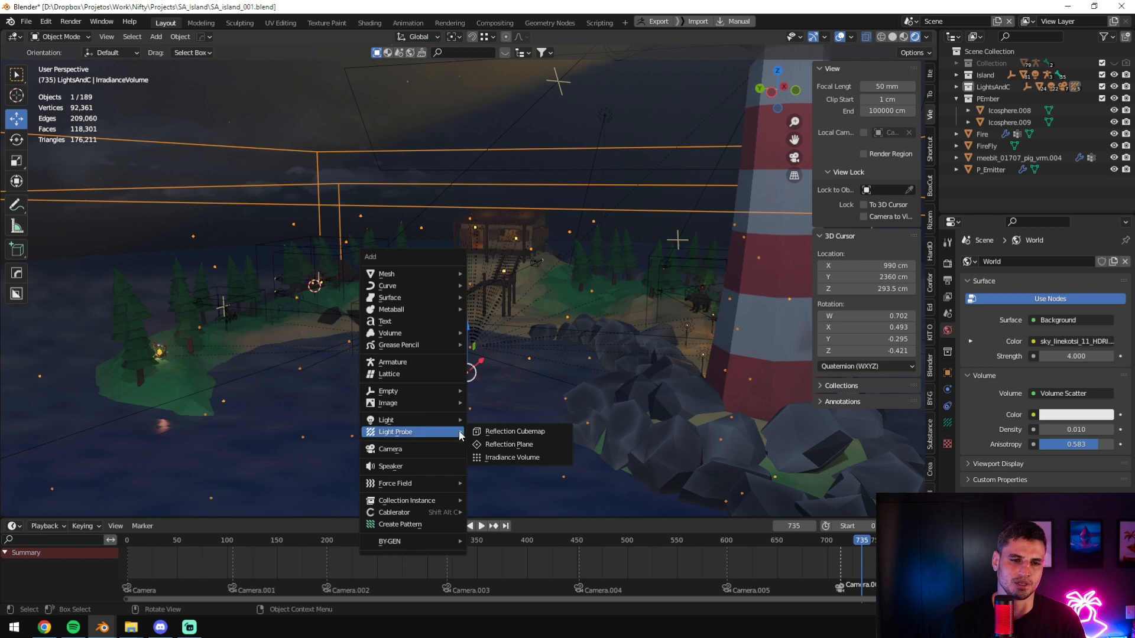
left_click(549, 460)
key("KP_Decimal")
middle_click_drag(483, 351, 535, 270)
- Delete the newly added Irradiance Volume near the campfire
left_click(614, 364)
key("x")
key("Escape")
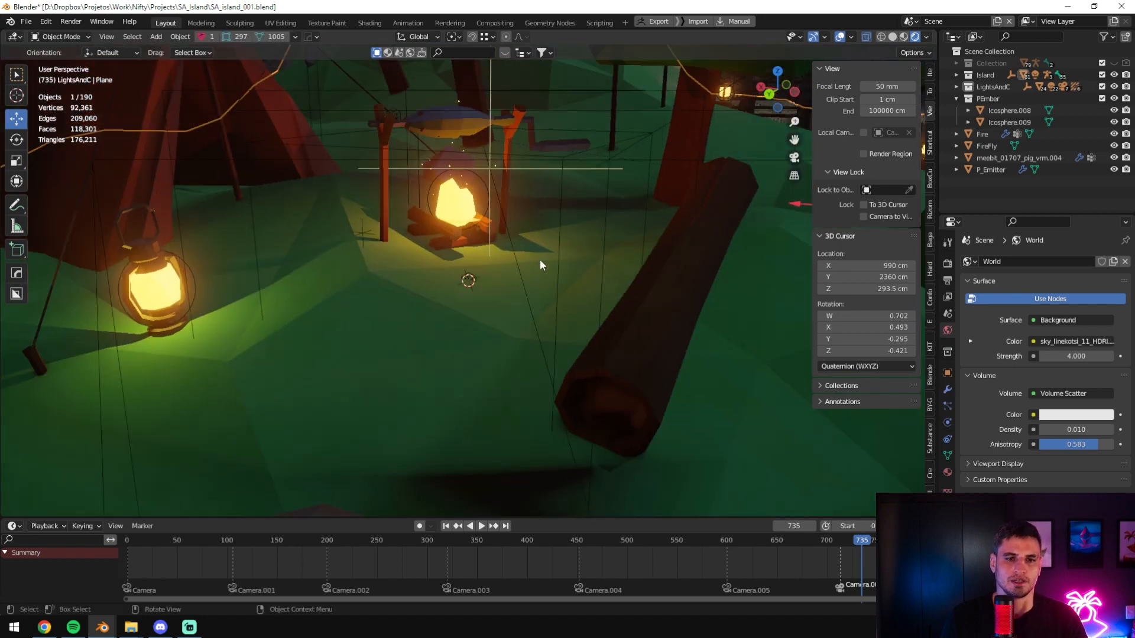
left_click(558, 235)
key("x")
left_click(557, 236)
- Bring up the render properties and expand the Indirect Lighting settings to show the baking options
scroll(520, 263, "down", 3)
middle_click_drag(520, 264, 495, 288)
scroll(543, 297, "down", 6)
middle_click_drag(495, 288, 401, 191, "shift")
middle_click_drag(571, 274, 759, 297)
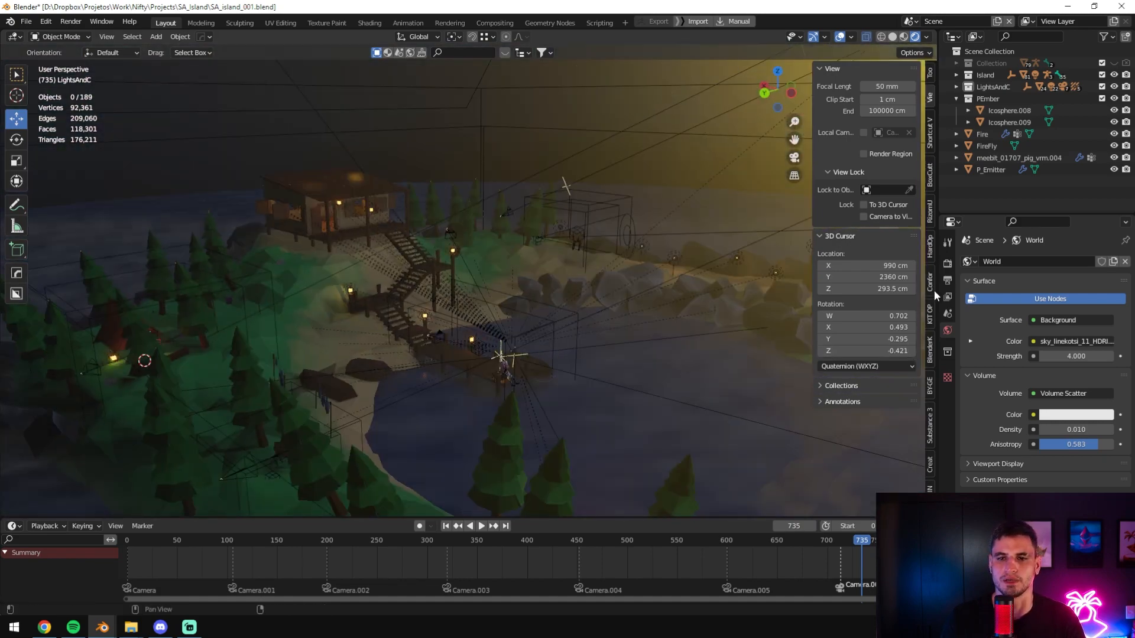
left_click(947, 263)
scroll(990, 453, "down", 4)
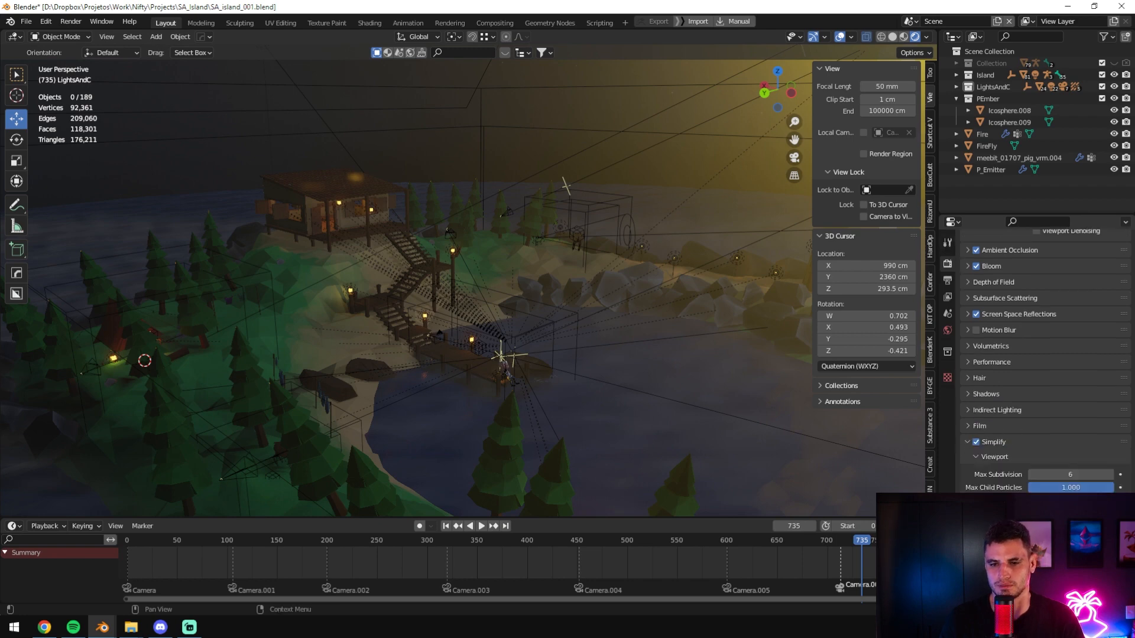
left_click(996, 360)
left_click(997, 360)
left_click(995, 410)
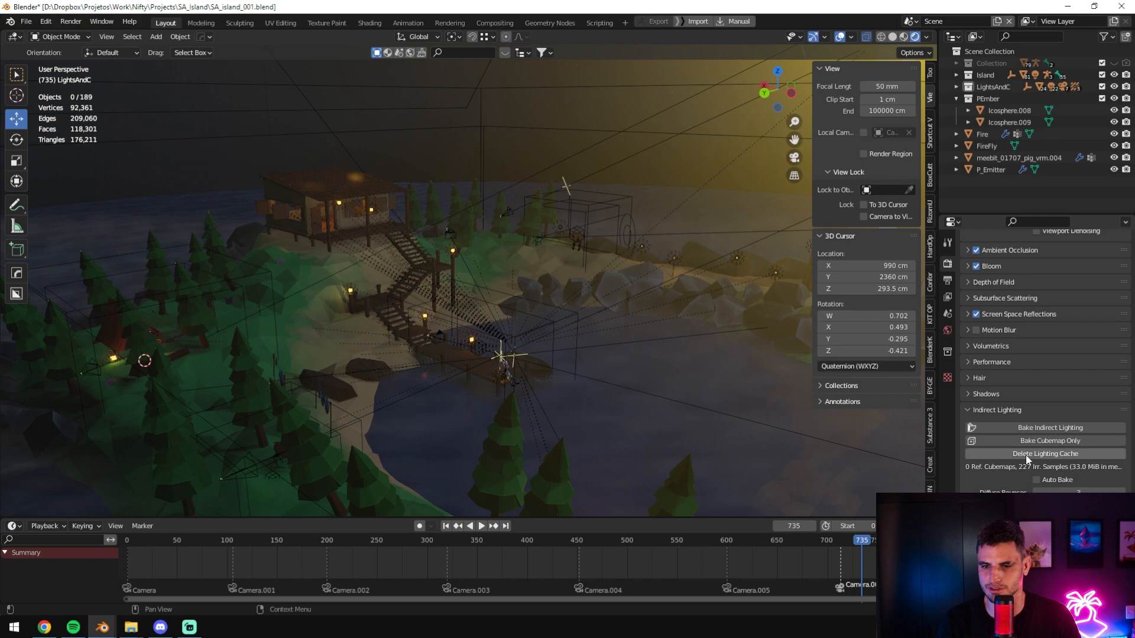
- Try to raise the irradiance volume around the dock along the Z axis
middle_click_drag(527, 350, 457, 310)
left_click(594, 357)
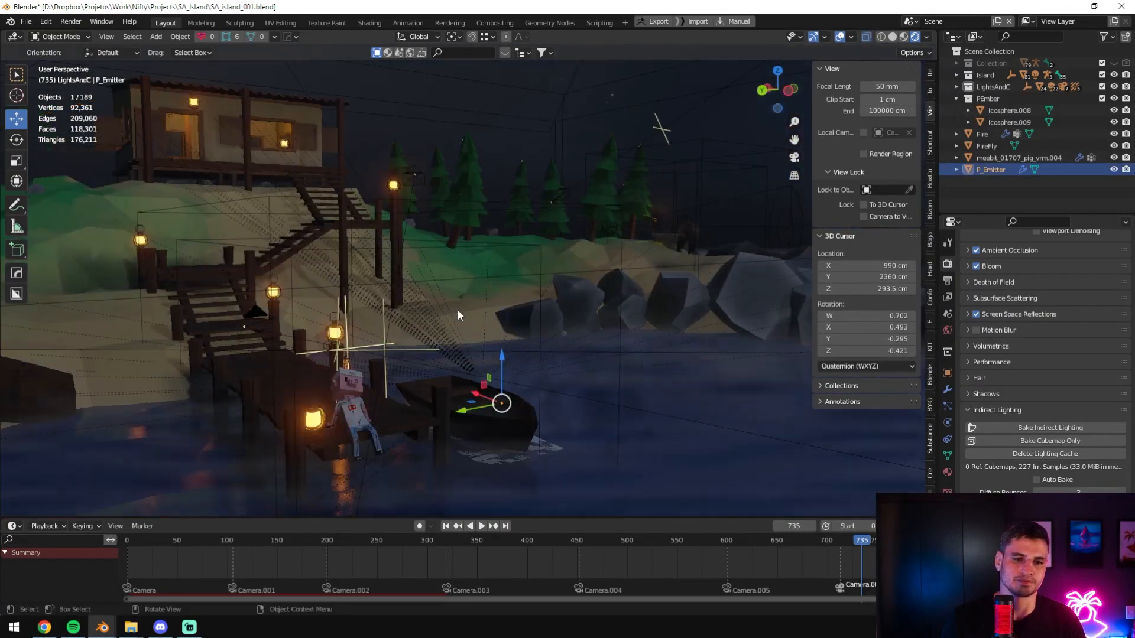
left_click(490, 246)
key("g")
key("z")
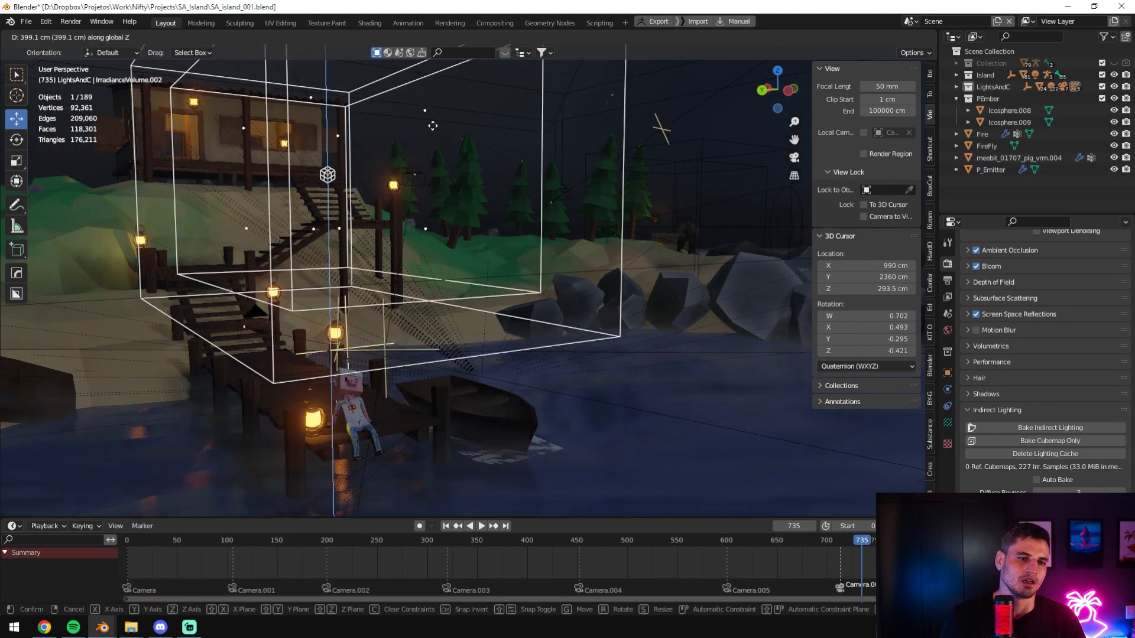
left_click(292, 261)
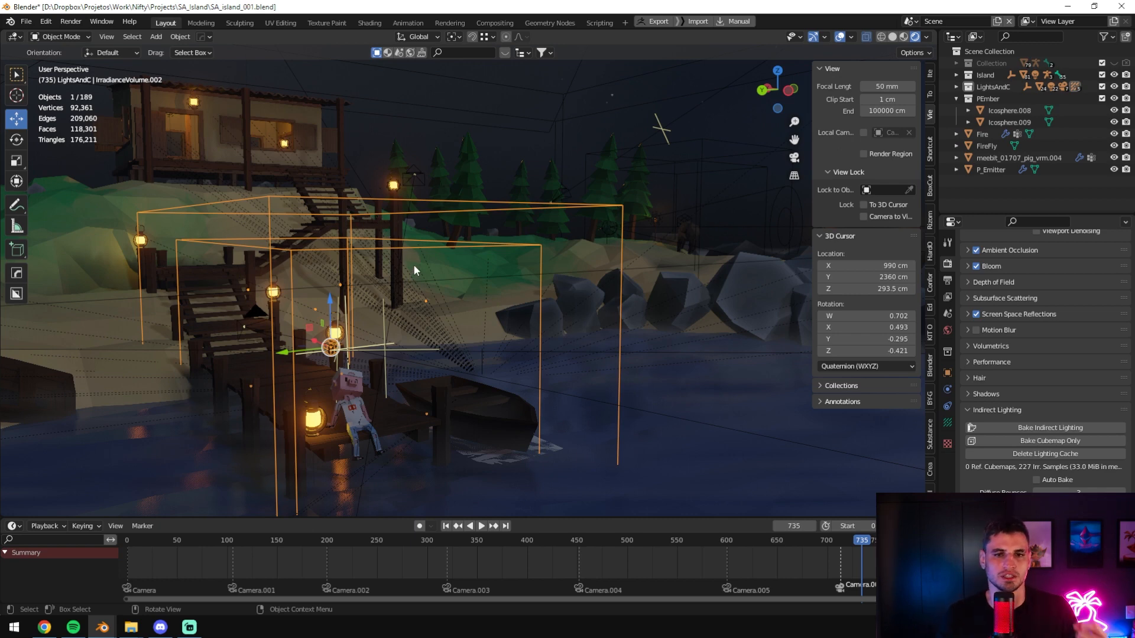
- Examine the dock's irradiance volume, then select and inspect the one on the beach beside the trees
middle_click_drag(400, 345, 541, 367)
middle_click_drag(473, 352, 446, 364)
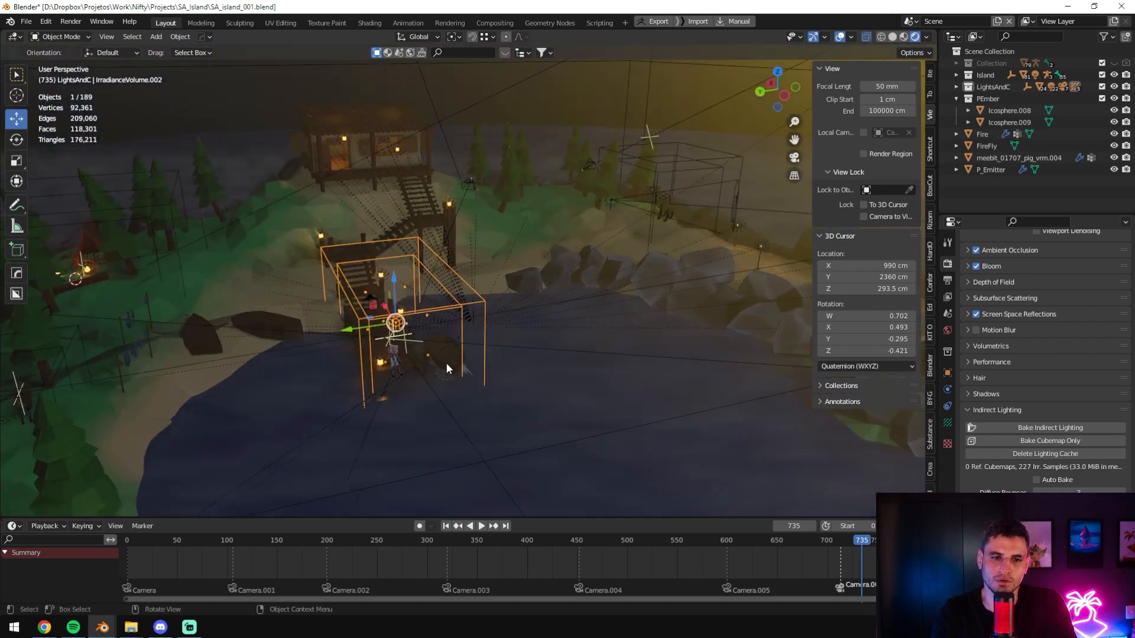
left_click(672, 174)
left_click(654, 176)
key("KP_Decimal")
scroll(580, 292, "up", 3)
middle_click_drag(399, 247, 407, 349)
scroll(386, 299, "down", 8)
middle_click_drag(407, 348, 431, 337)
scroll(407, 349, "up", 4)
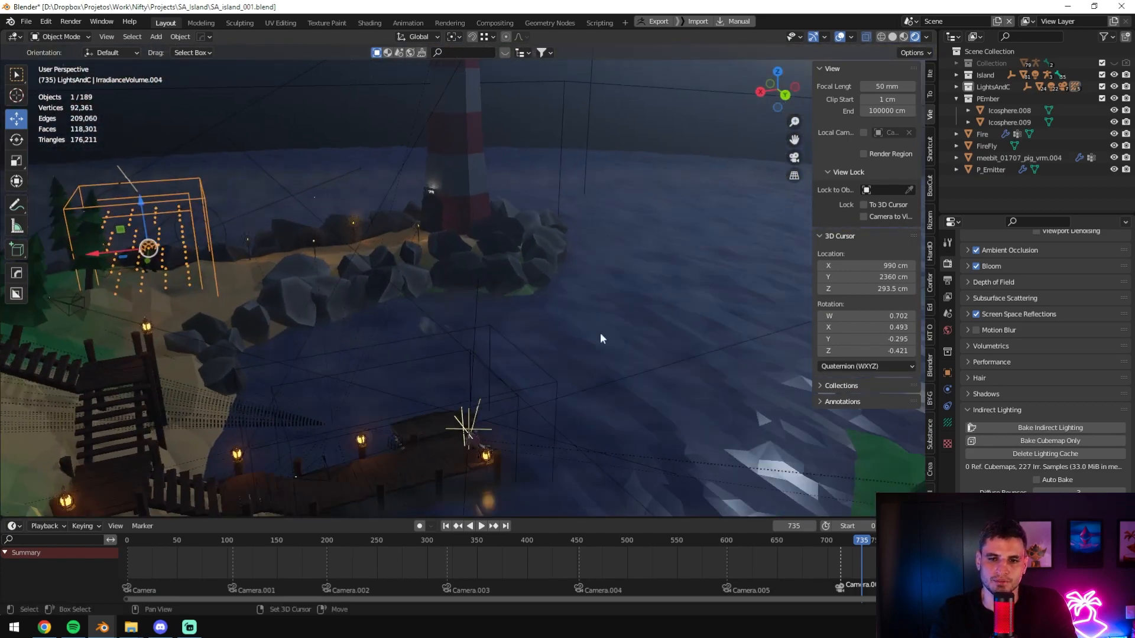
- Delete the lighting cache and remove the selected irradiance volume on the beach
left_click(1015, 454)
middle_click_drag(622, 362, 585, 345)
key("x")
left_click(518, 334)
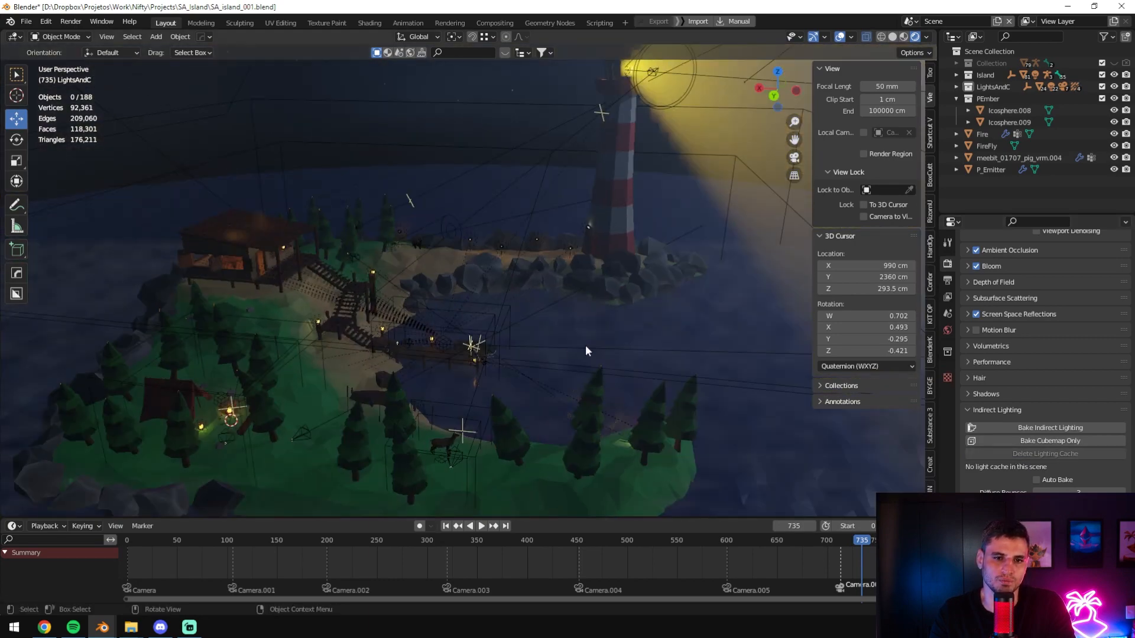
- Delete one more irradiance volume from the island scene, keeping the particle emitter
left_click(600, 349)
scroll(459, 339, "up", 4)
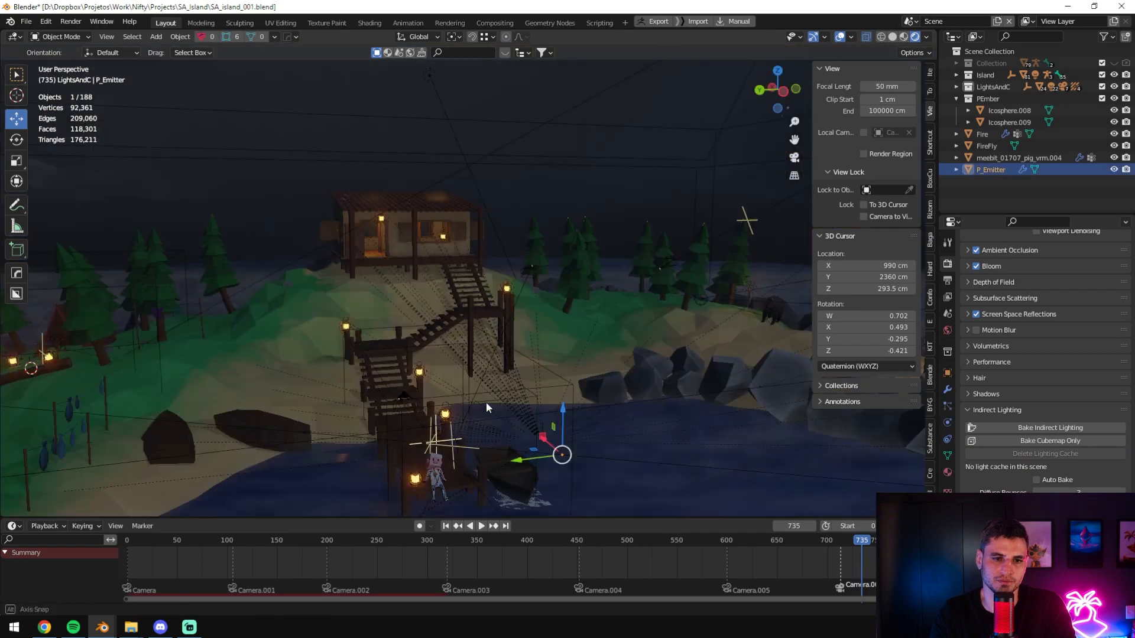
middle_click_drag(486, 402, 555, 325)
left_click(599, 338)
key("x")
left_click(555, 326)
- Bake the indirect lighting with the remaining light probes
middle_click_drag(689, 413, 857, 423)
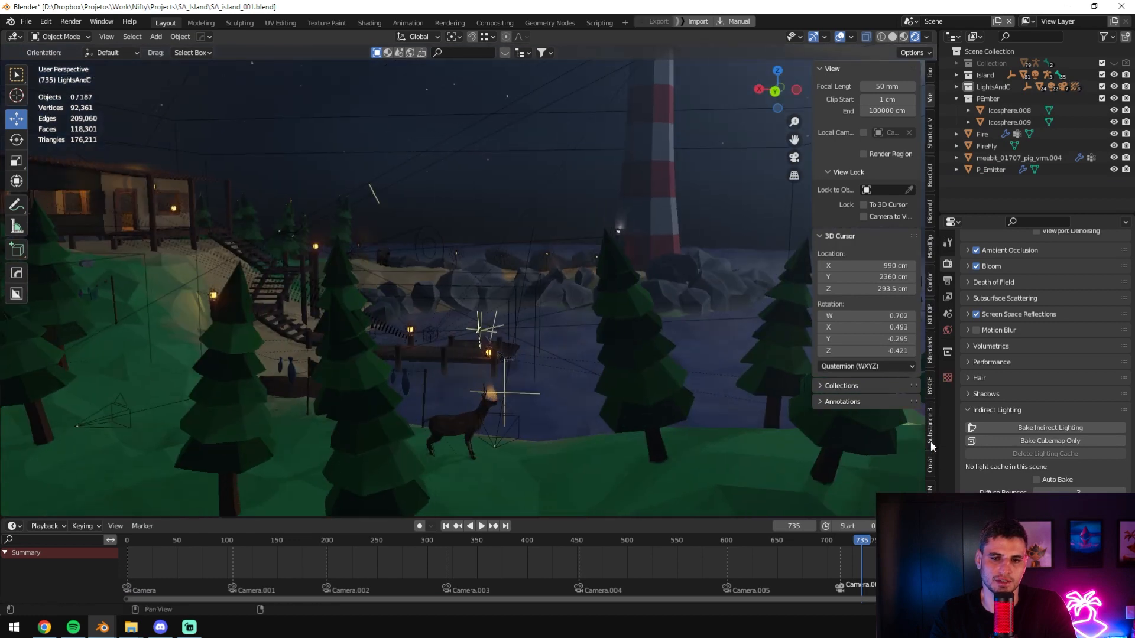
left_click(1059, 428)
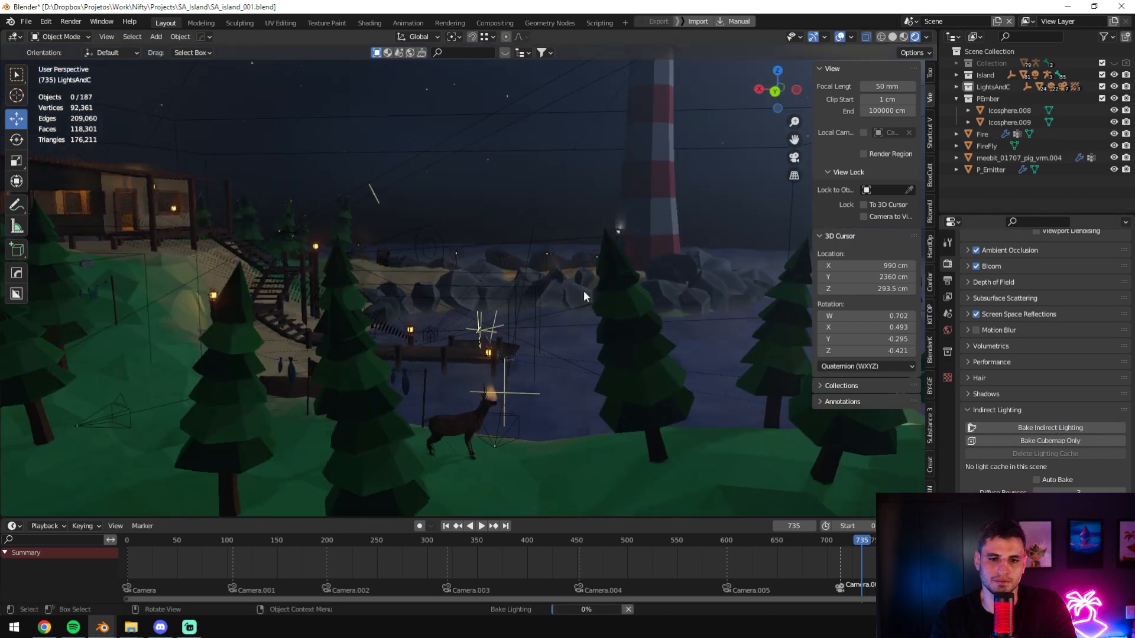
middle_click_drag(580, 268, 621, 307)
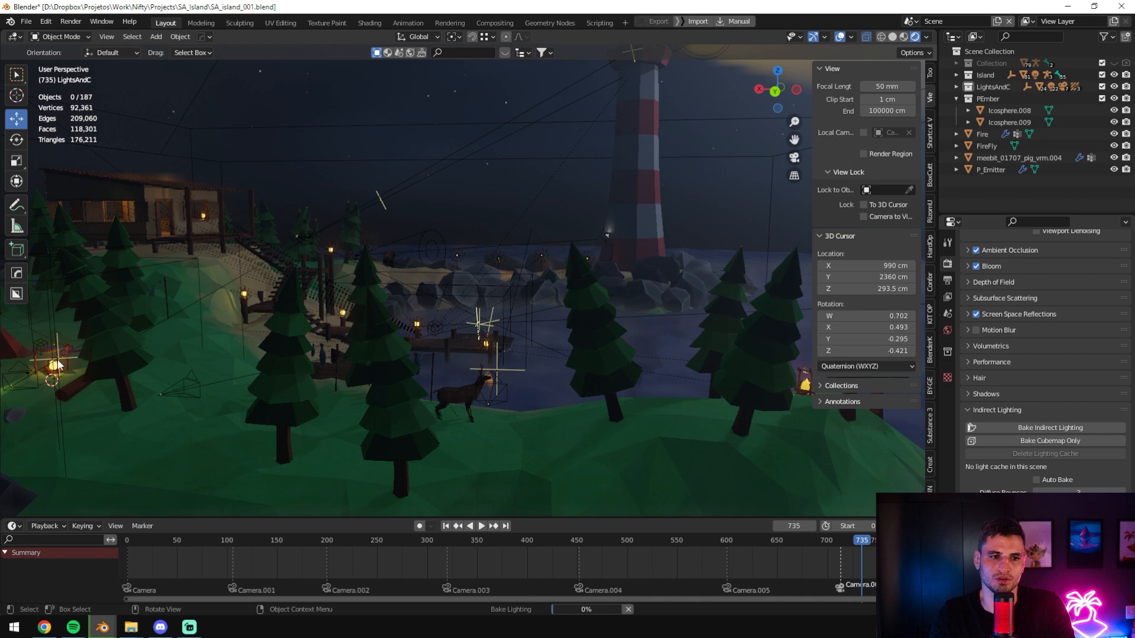
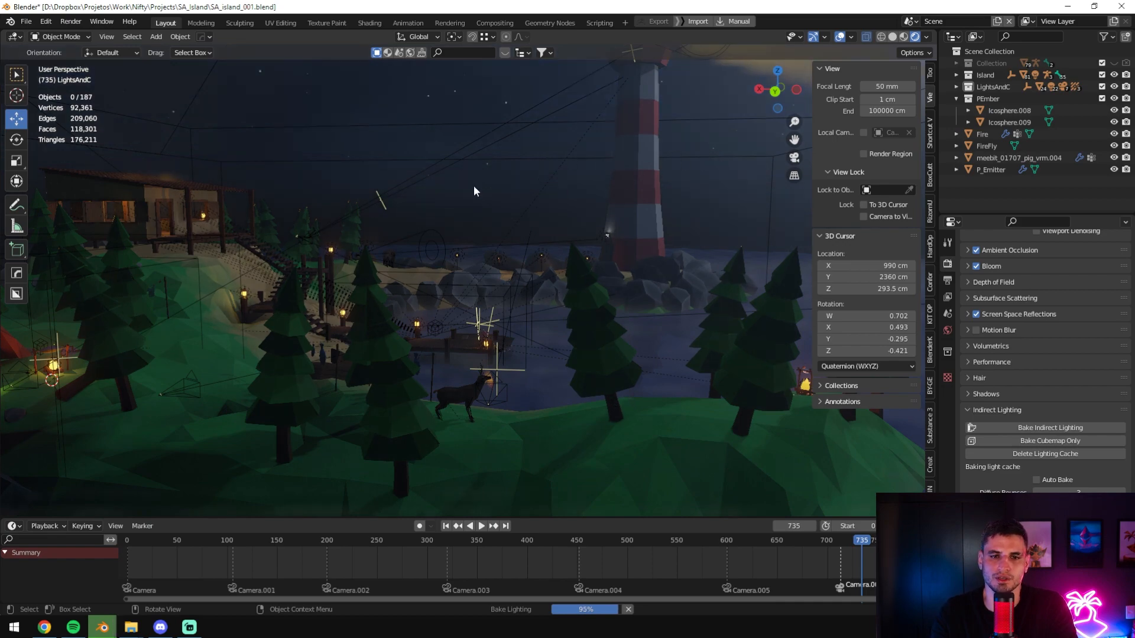
- Examine the baked lighting around the campfire, tent, forest floor and lighthouse rocks
middle_click_drag(712, 192, 650, 296)
middle_click_drag(327, 325, 515, 362, "shift")
scroll(478, 318, "up", 3)
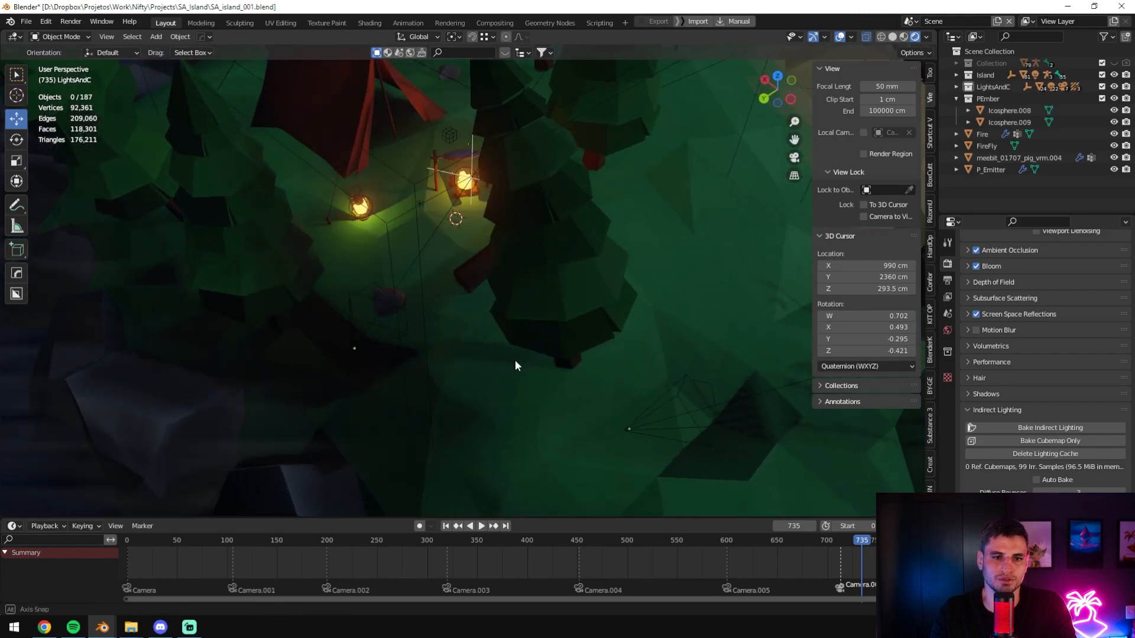
middle_click_drag(397, 294, 438, 397, "shift")
scroll(437, 397, "up", 3)
scroll(682, 208, "down", 5)
middle_click_drag(458, 313, 604, 345)
scroll(568, 286, "up", 5)
- Collapse the Indirect Lighting settings and review the Ambient Occlusion settings
left_click(994, 409)
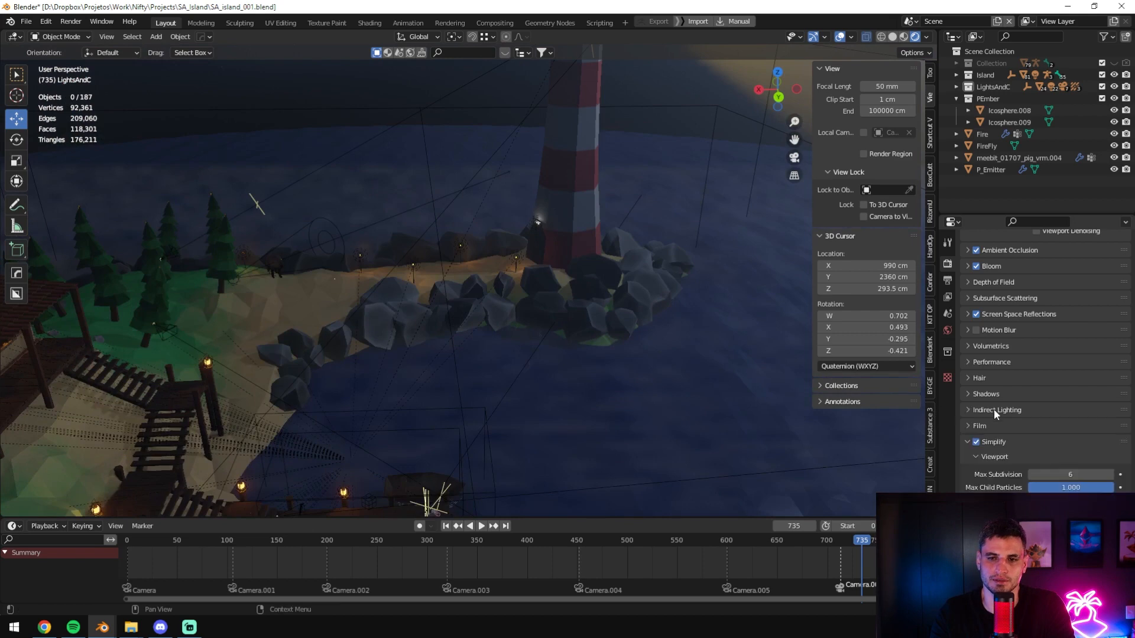
left_click(1008, 253)
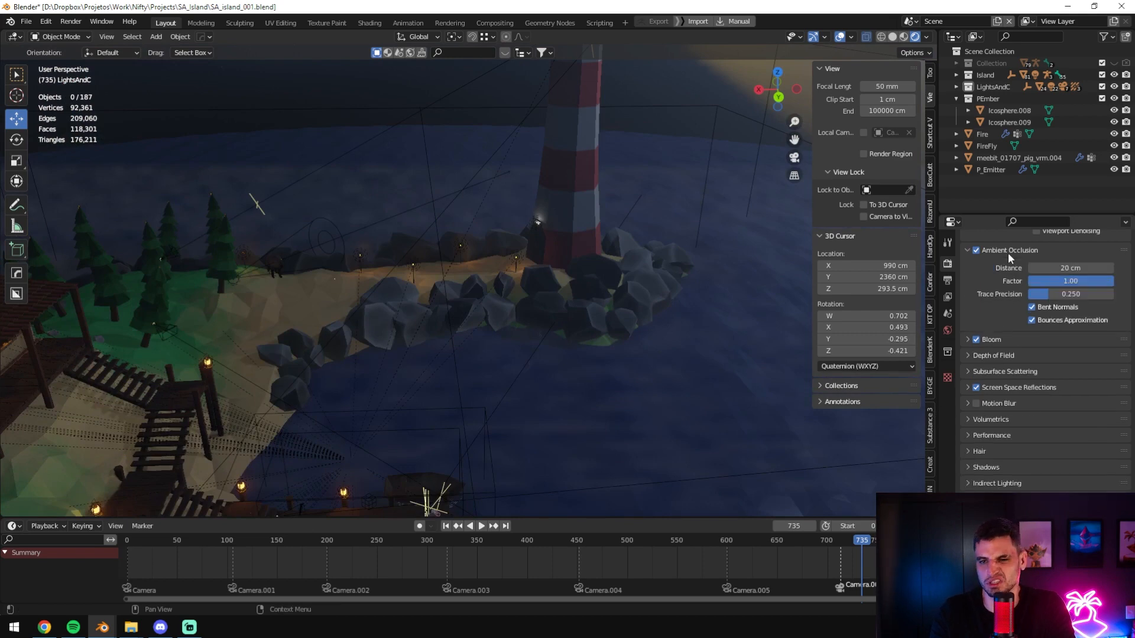
left_click(1008, 253)
- Set the Bloom radius to 10 and its intensity to 0.1 while watching the dock lanterns
left_click(1009, 266)
middle_click_drag(620, 326, 469, 320)
scroll(469, 320, "up", 3)
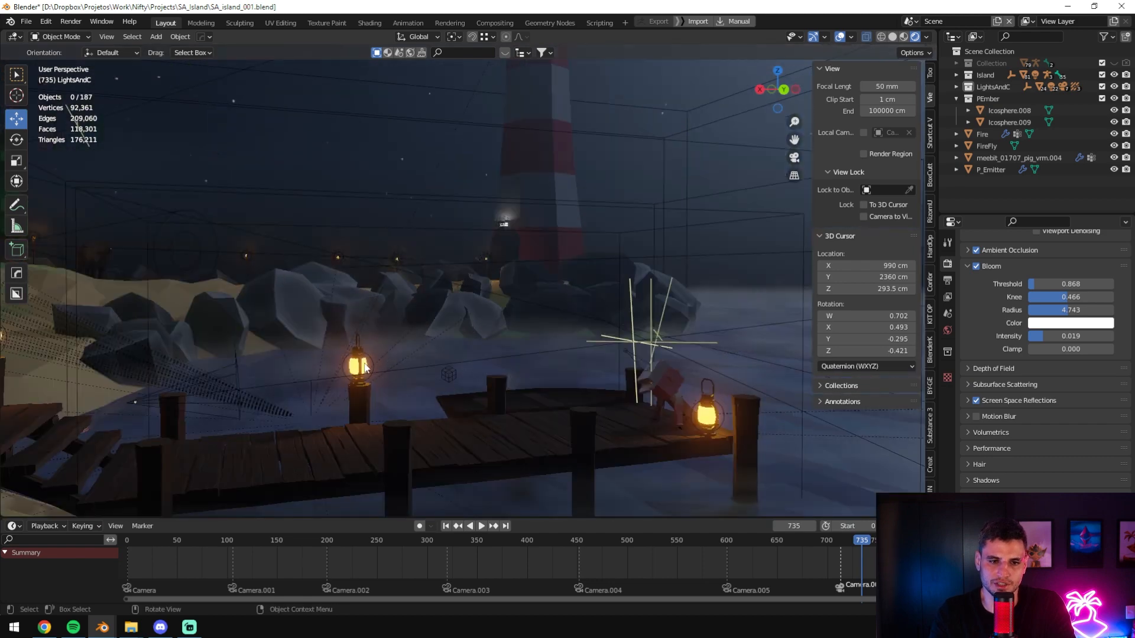
left_click_drag(1064, 283, 1081, 335)
key("ctrl+z")
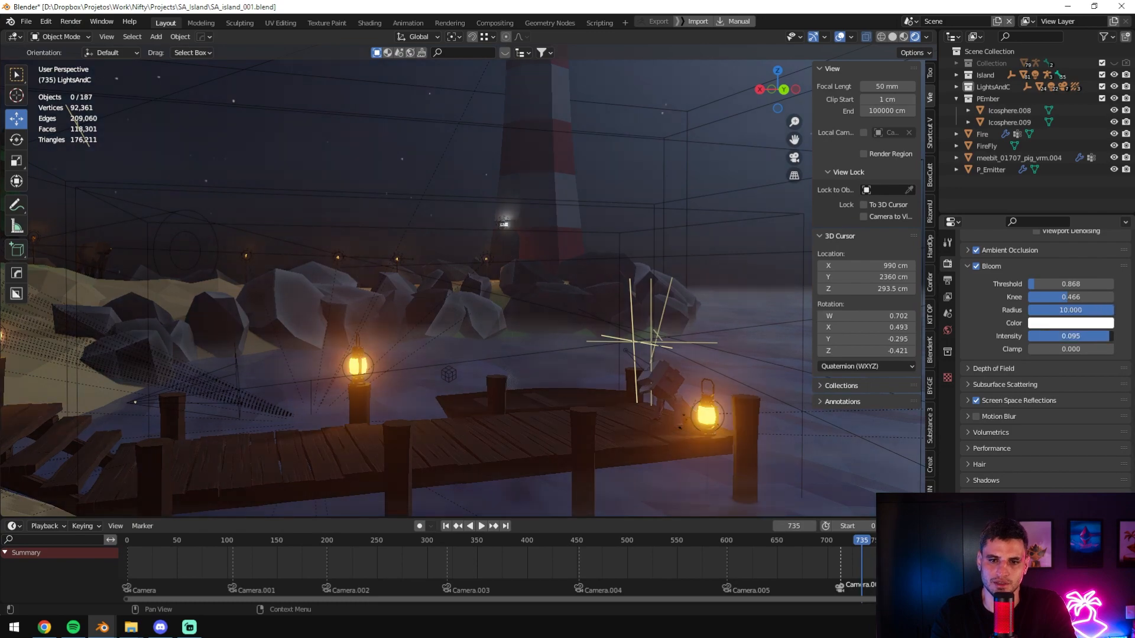
- Examine the bloom glow around the lanterns on the staircase and cabin
middle_click_drag(596, 325, 386, 329)
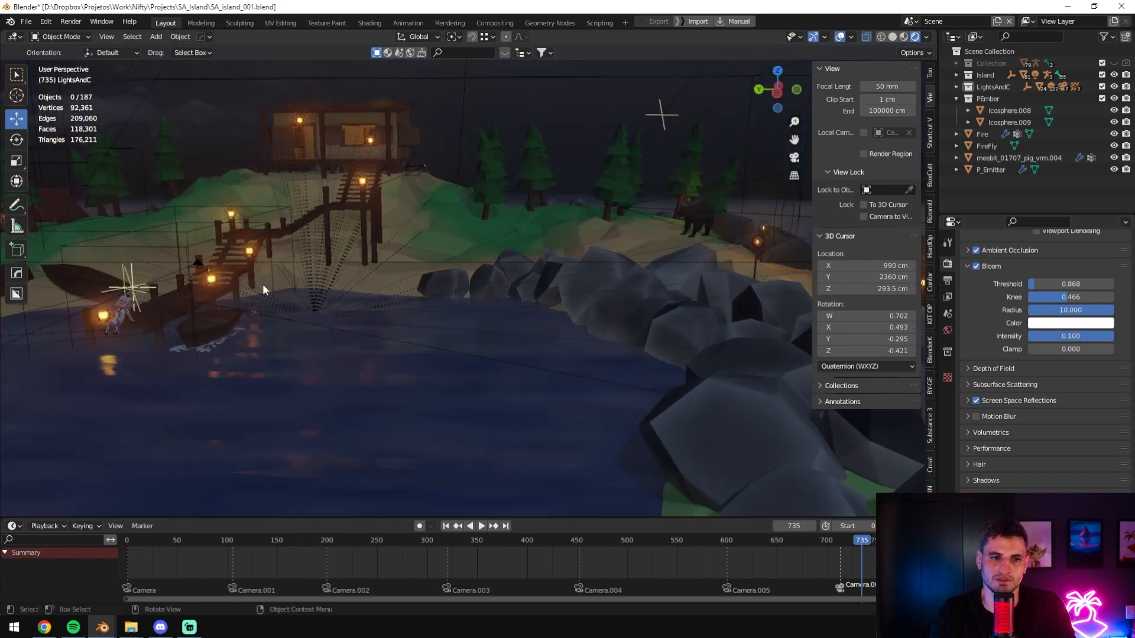
left_click(211, 286)
key("KP_Decimal")
scroll(381, 326, "up", 6)
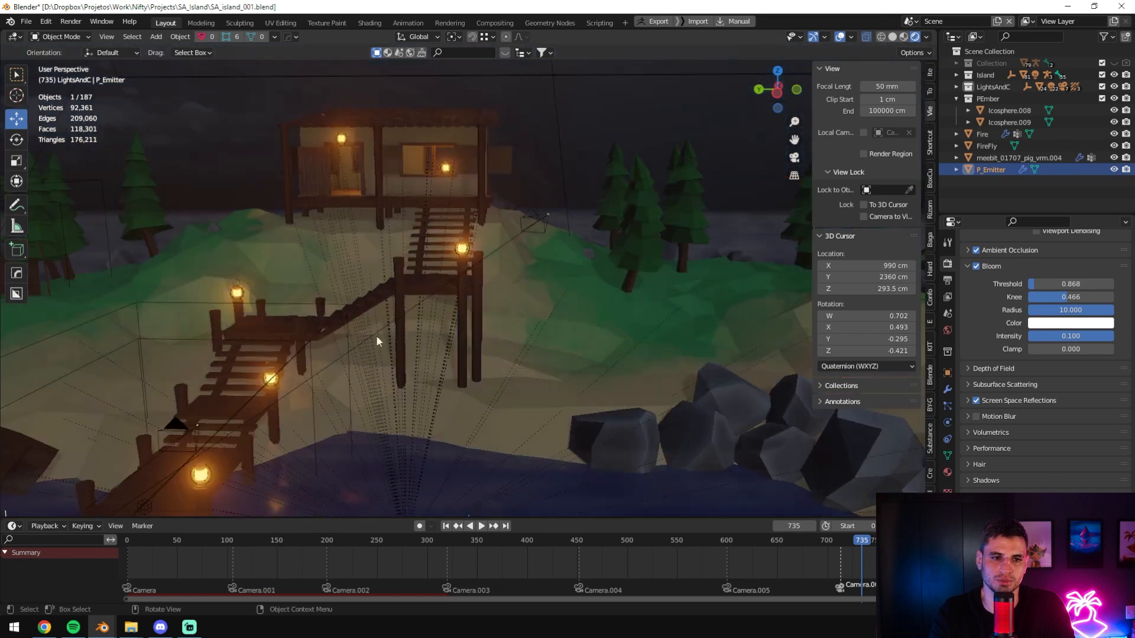
scroll(329, 156, "up", 2)
middle_click_drag(328, 153, 487, 169, "shift")
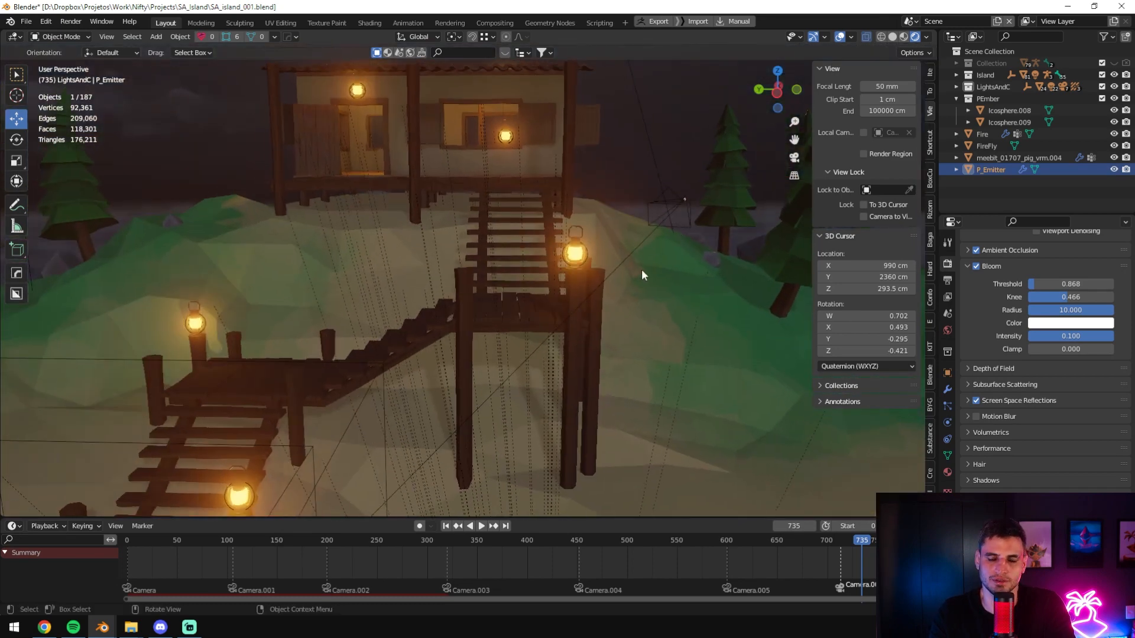
- Toggle Bloom off and on to compare the lantern glow, leaving it enabled
left_click(976, 266)
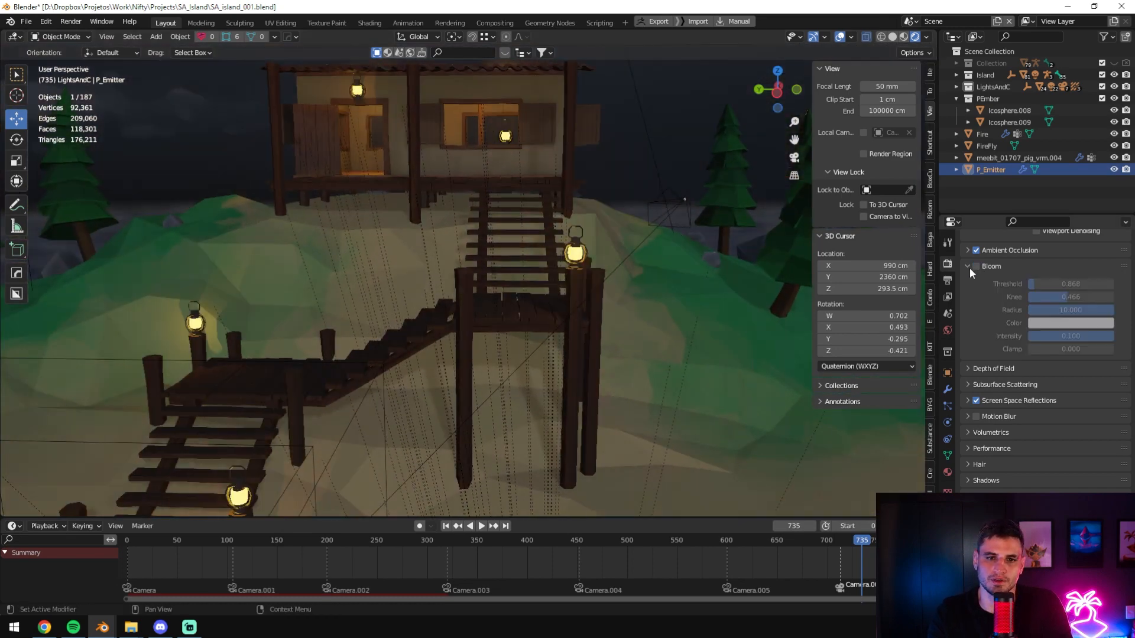
left_click(968, 266)
scroll(635, 235, "up", 4)
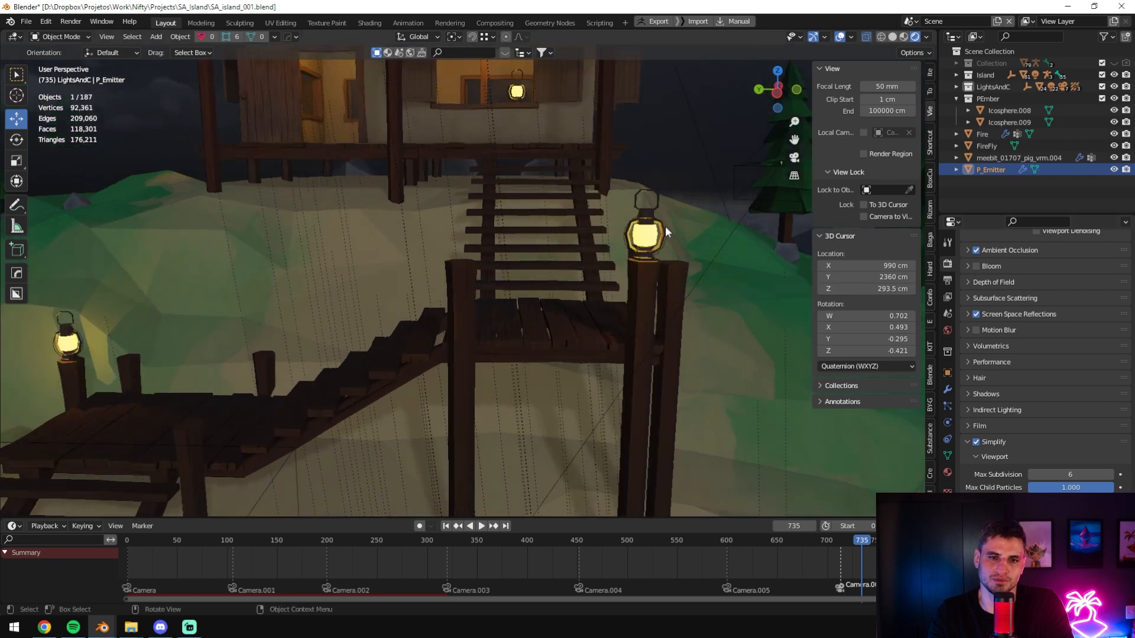
left_click(975, 266)
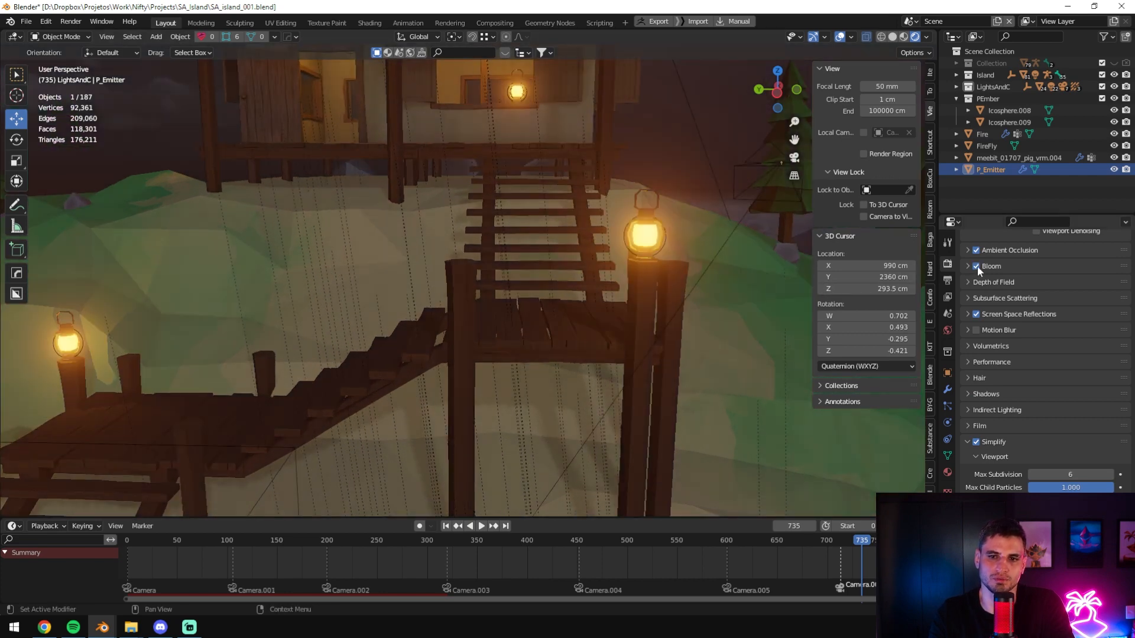
left_click(977, 266)
left_click(977, 266)
left_click(980, 266)
left_click(980, 266)
- Look over the Depth of Field settings and the rocks along the shore
left_click(981, 287)
middle_click_drag(559, 312, 615, 318)
left_click(996, 281)
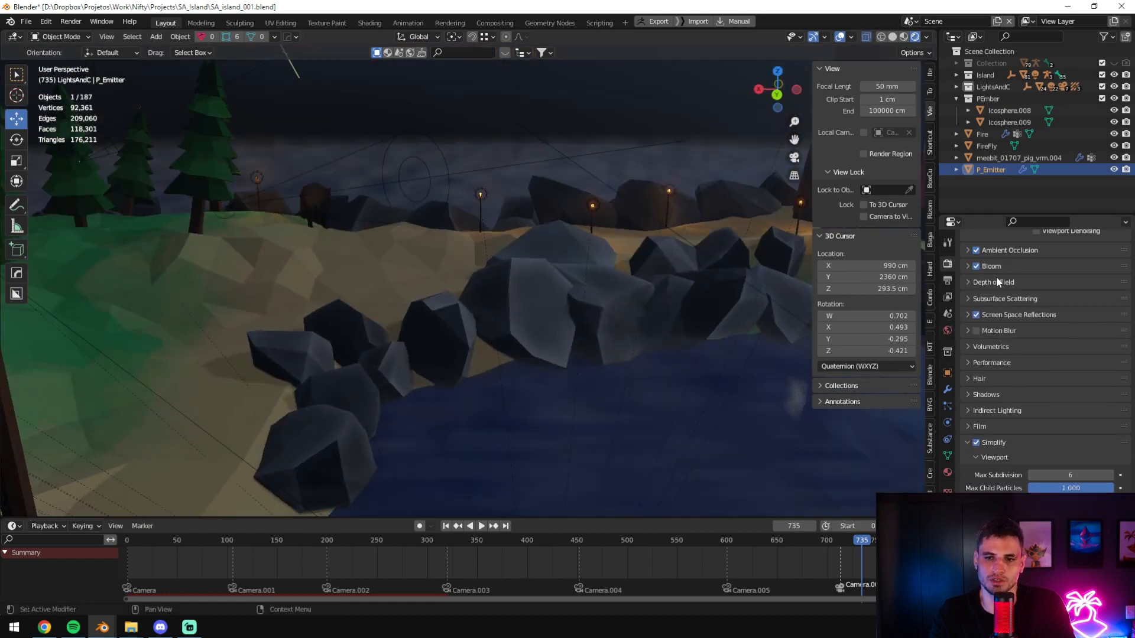
- Expand the Screen Space Reflections settings and examine the moonlight reflected on the water
left_click(1013, 311)
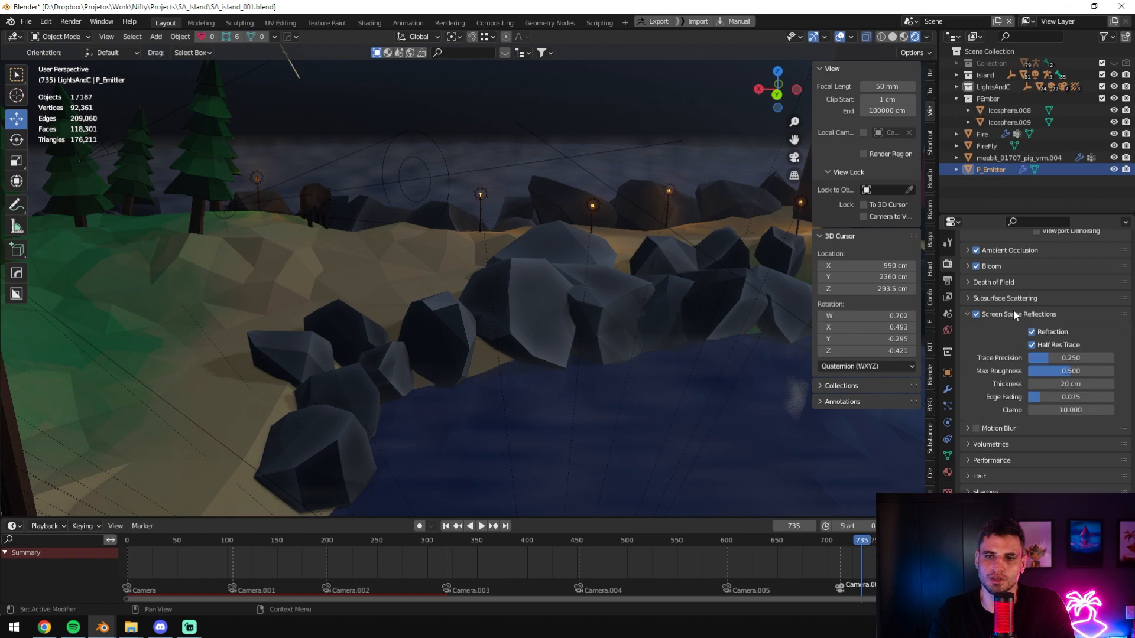
scroll(554, 292, "down", 1)
scroll(555, 293, "down", 6)
scroll(516, 279, "up", 5)
middle_click_drag(515, 279, 554, 270)
scroll(533, 271, "up", 2)
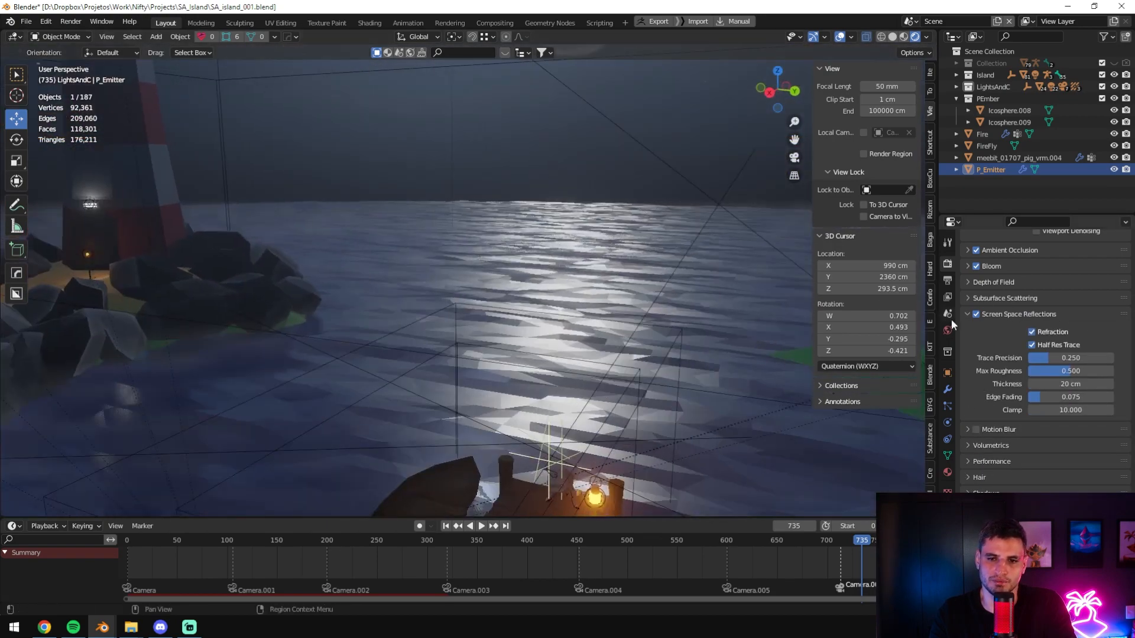
- Toggle Screen Space Reflections off and on to compare the water by the dock, leaving them enabled
left_click(977, 314)
middle_click_drag(681, 292, 562, 198)
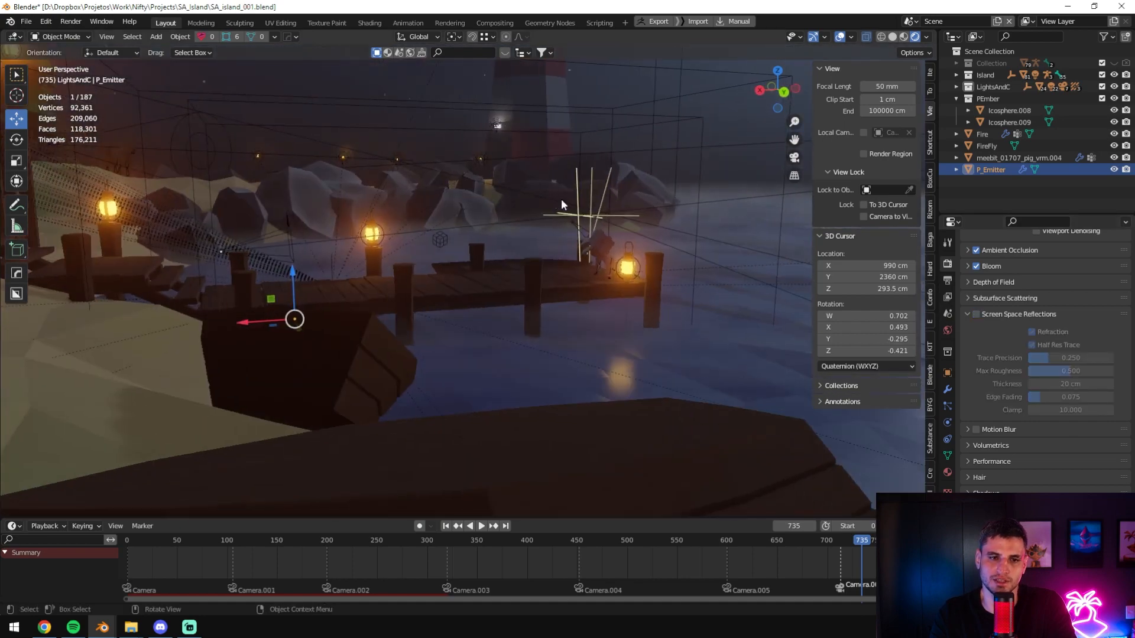
left_click(976, 314)
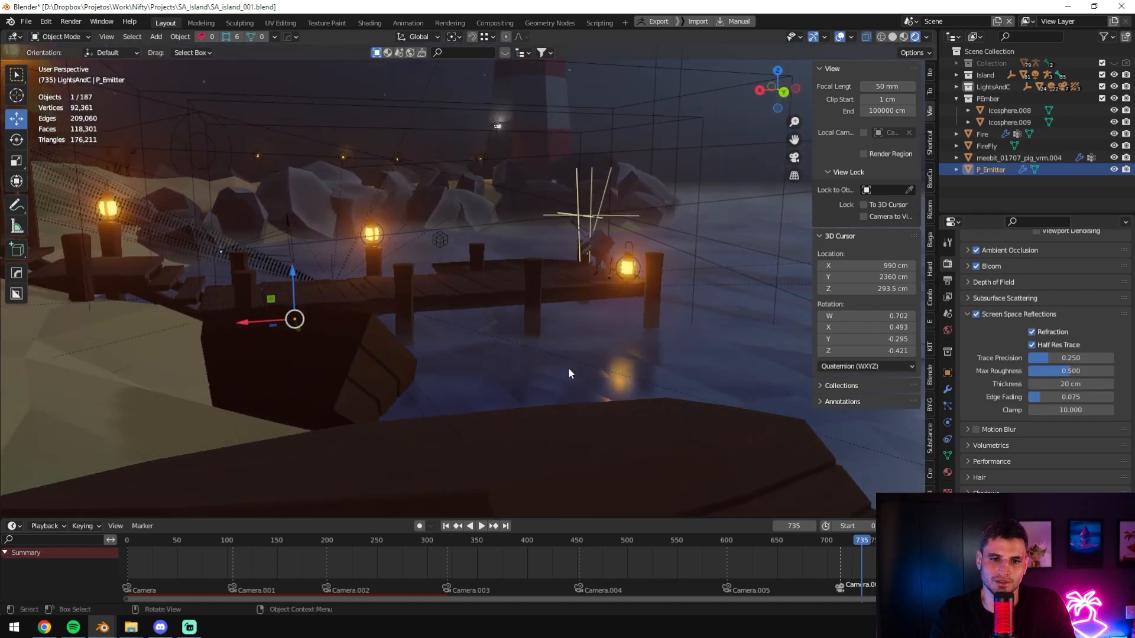
left_click(977, 315)
left_click(976, 314)
left_click(976, 314)
left_click(976, 315)
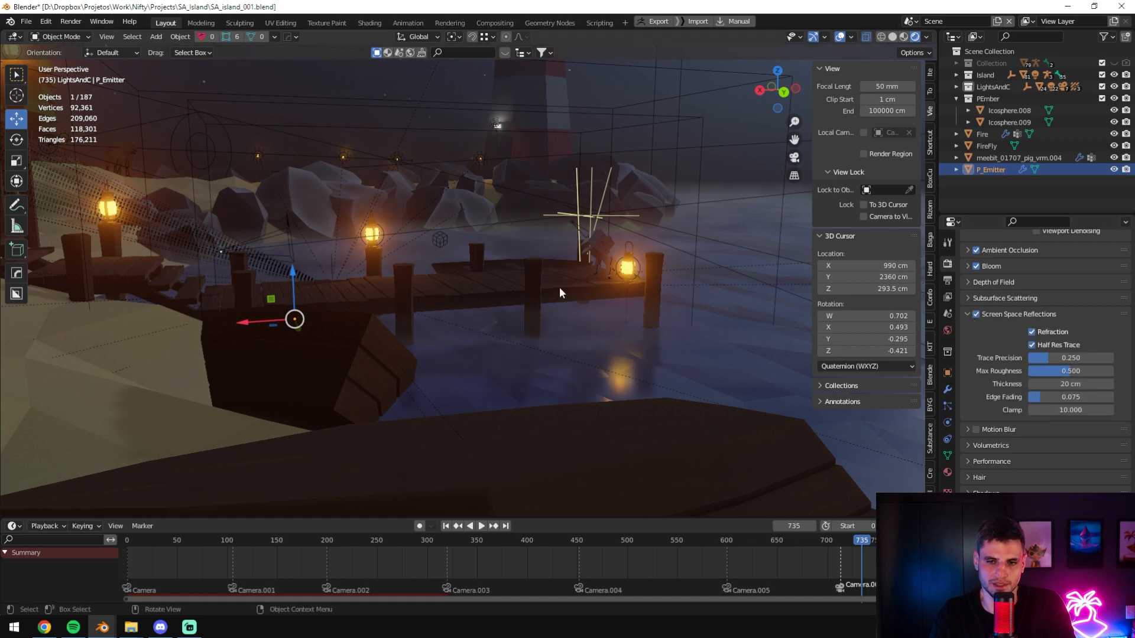
- Expand the Volumetrics settings, set the distribution to 0 and check the haze around the dock
middle_click_drag(684, 371, 984, 341)
left_click(967, 314)
left_click(993, 346)
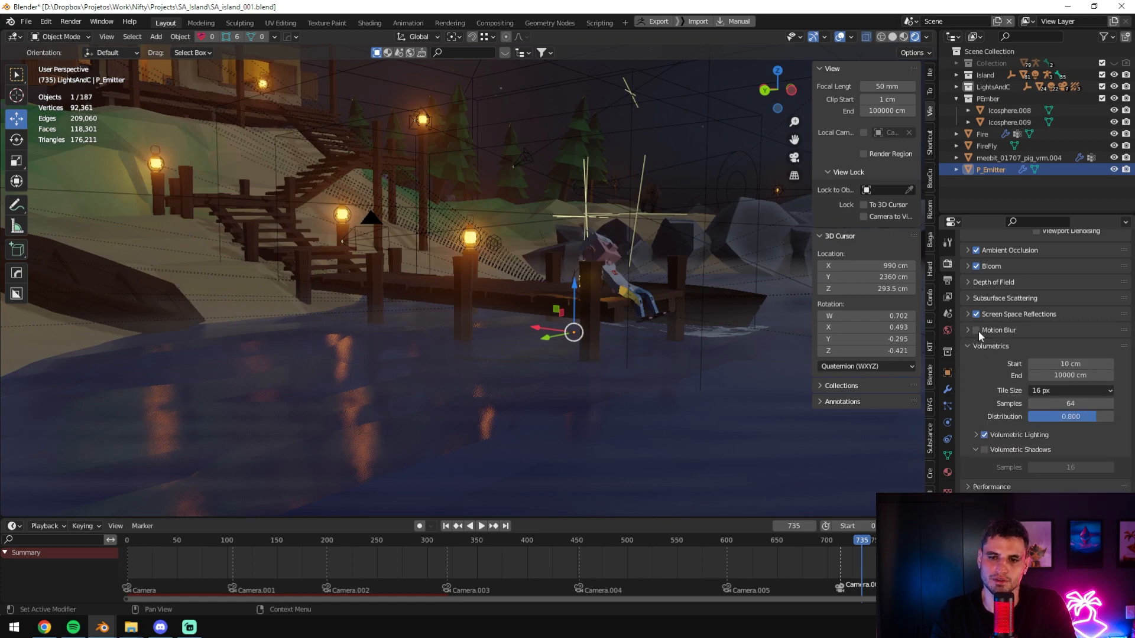
scroll(591, 284, "down", 2)
middle_click_drag(593, 284, 567, 306)
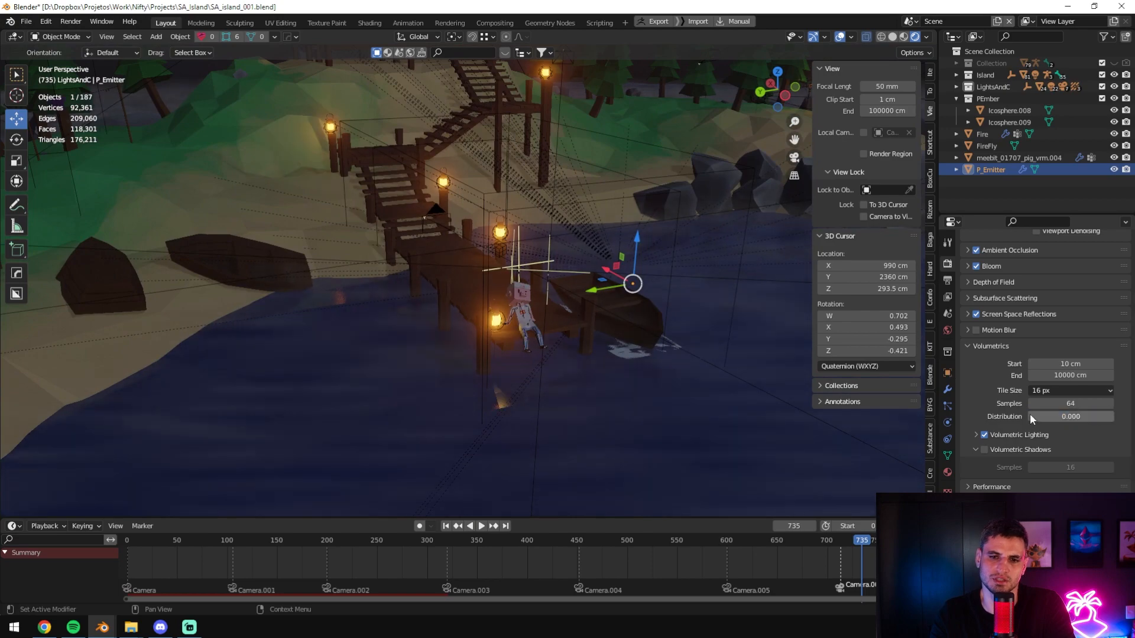
left_click(983, 346)
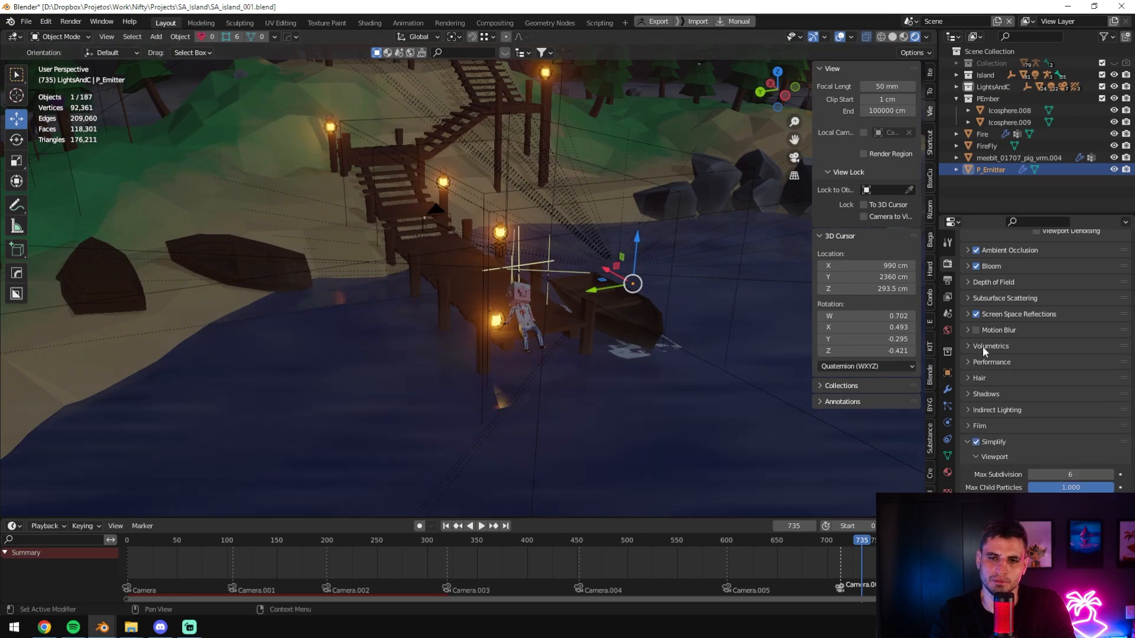
- Bring up the World properties and show the World node tree in the Shader Editor
scroll(622, 370, "down", 5)
middle_click_drag(622, 370, 620, 331)
scroll(620, 331, "up", 5)
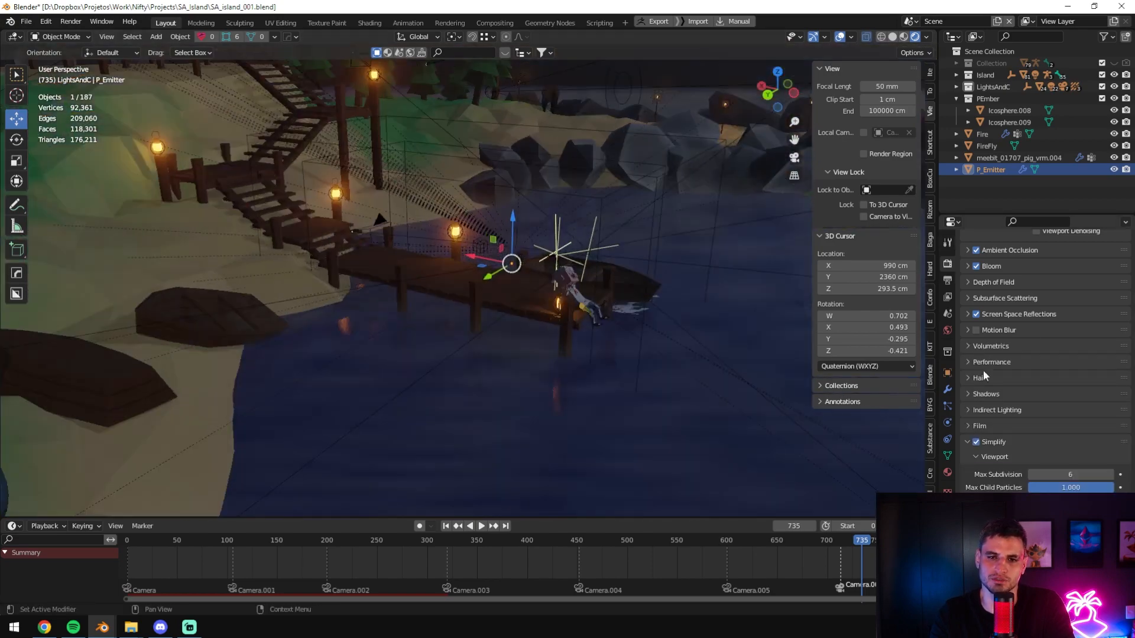
left_click(947, 330)
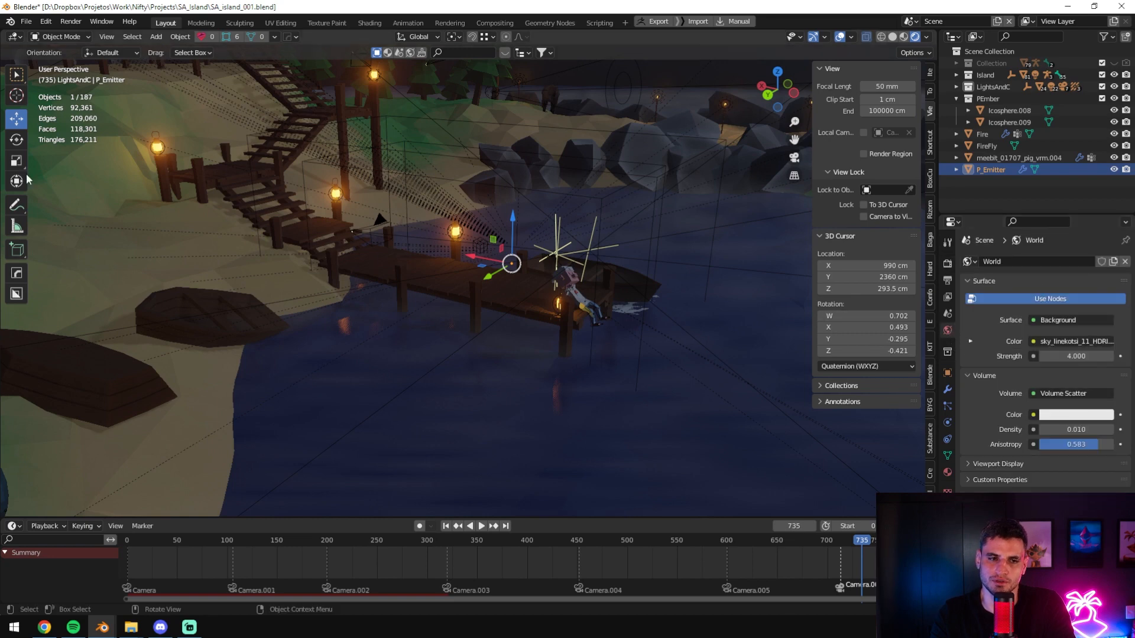
left_click(62, 37)
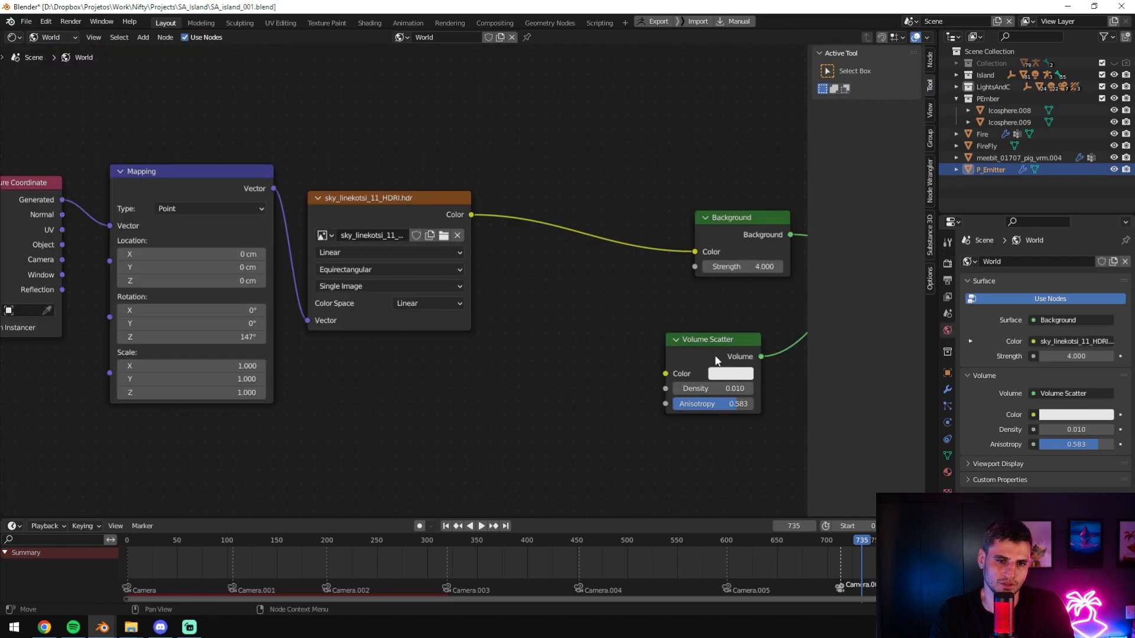
- Reposition the Volume Scatter node below Background and frame it together with the World Output node
middle_click_drag(715, 360, 540, 332)
scroll(539, 332, "up", 4)
left_click_drag(524, 311, 587, 315)
middle_click_drag(587, 317, 420, 297)
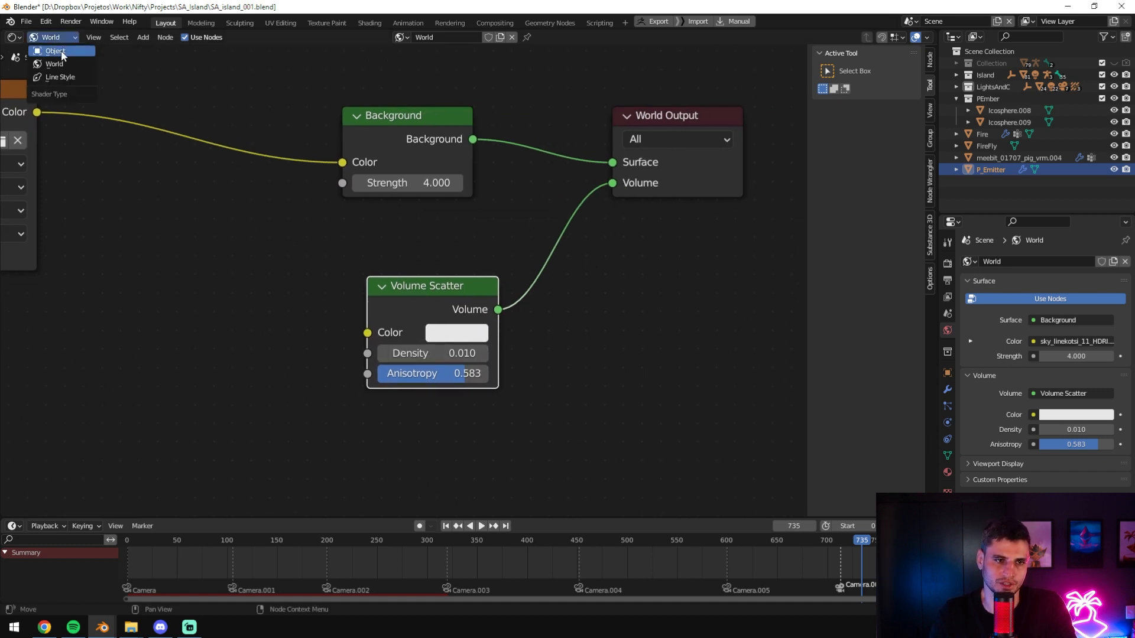
- Switch the Shader Editor to Object shading and change the area back to the 3D Viewport
left_click(61, 50)
left_click(14, 37)
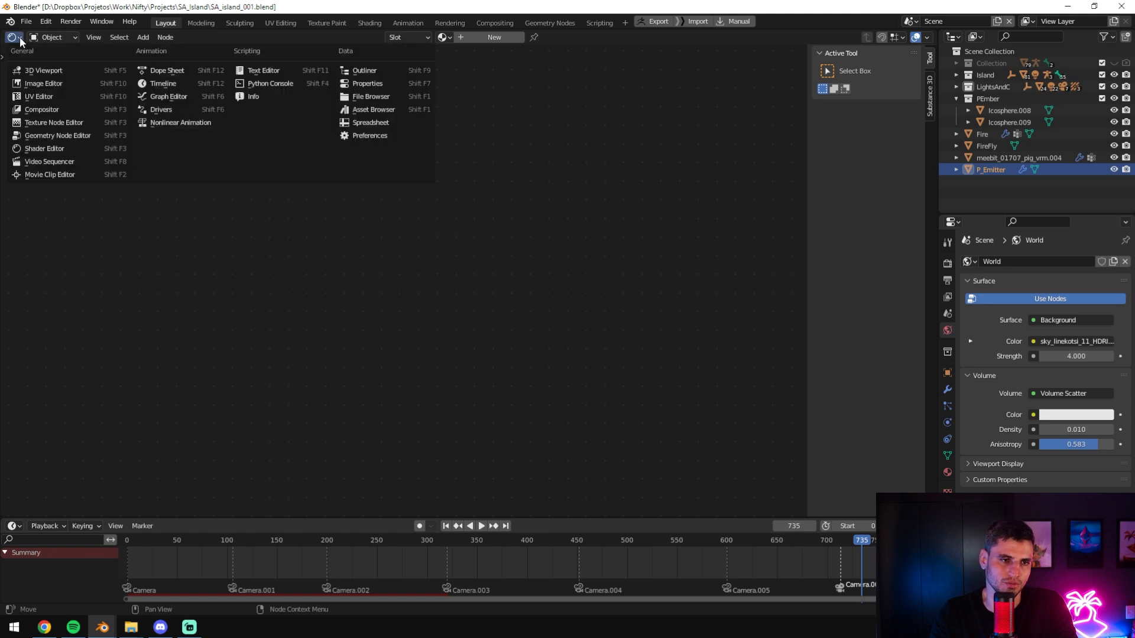
left_click(36, 68)
- Enable Viewport Denoising in the Eevee sampling settings and check the result around the dock
left_click(947, 264)
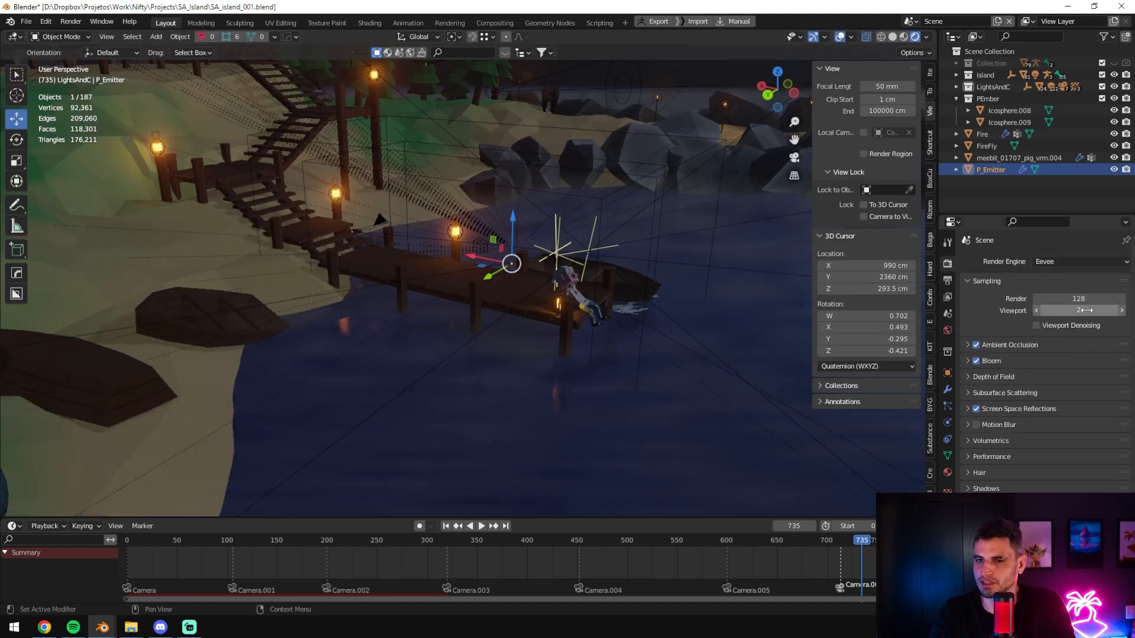
left_click(1035, 325)
middle_click_drag(745, 302, 792, 284)
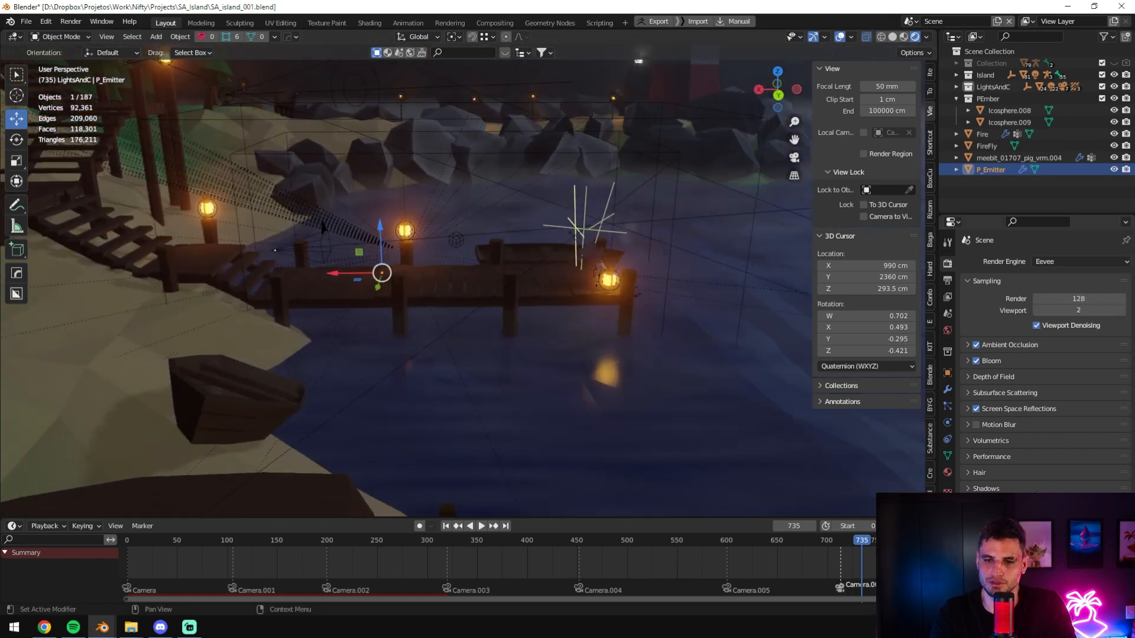
- Look through the Indirect Lighting render settings and inspect the Shadows options, collapsing them again
scroll(1012, 415, "down", 4)
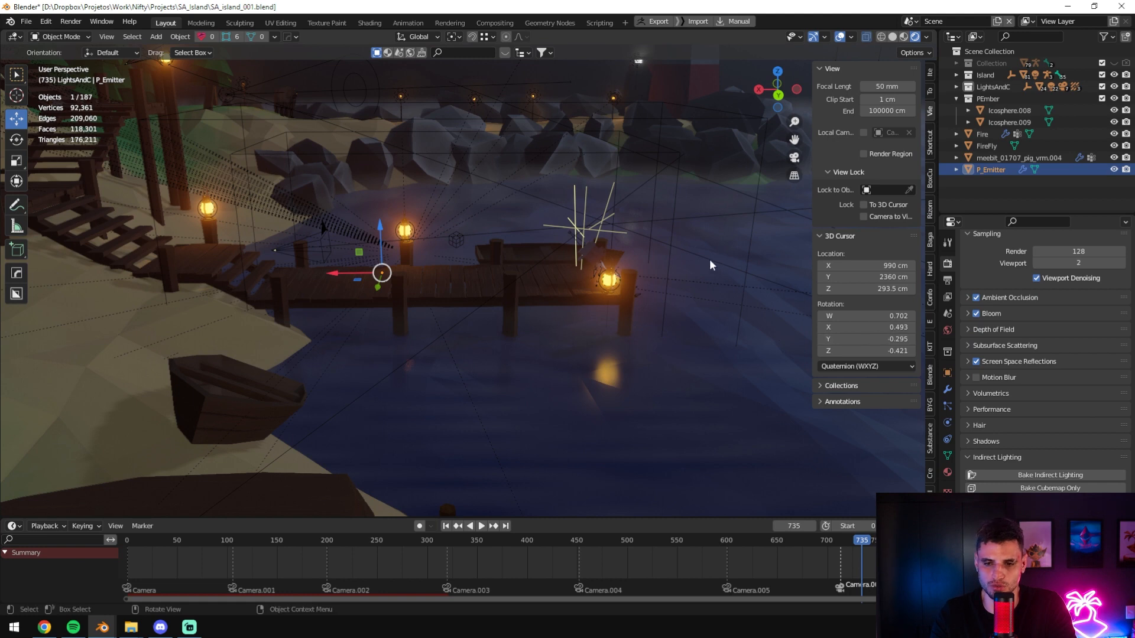
scroll(1063, 385, "down", 3)
scroll(1062, 381, "down", 5)
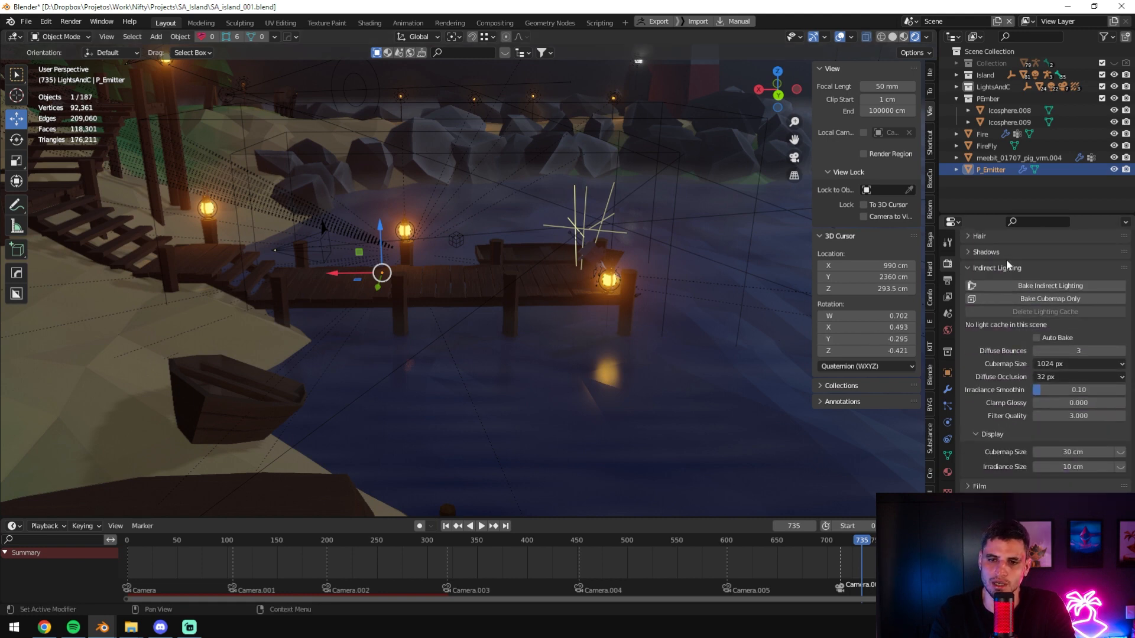
scroll(1013, 307, "up", 5)
left_click(1013, 338)
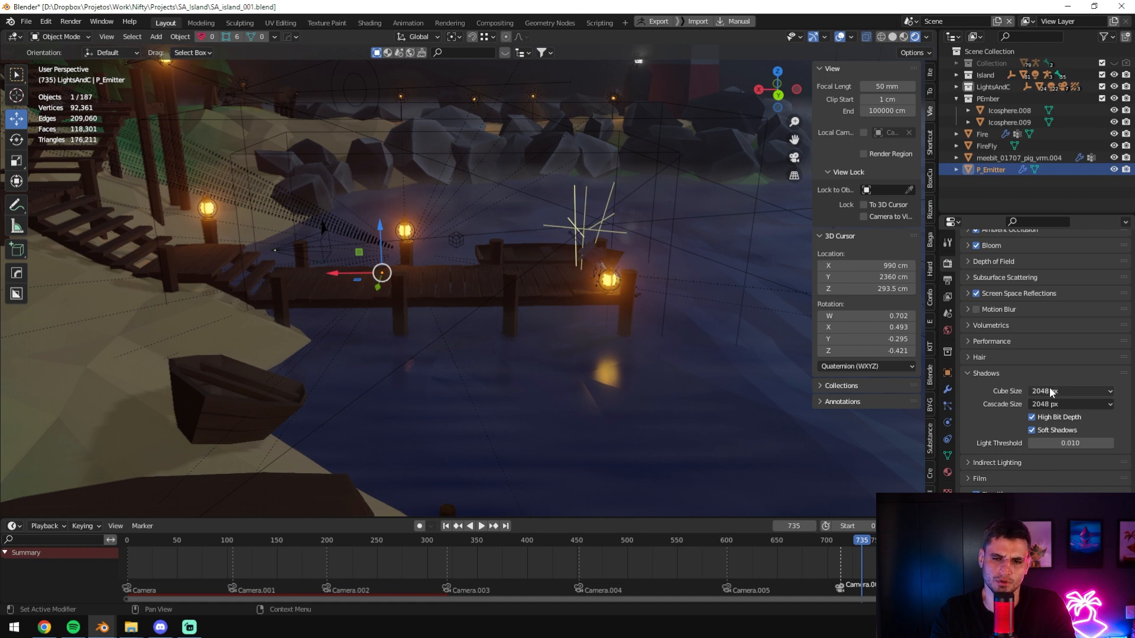
left_click(990, 374)
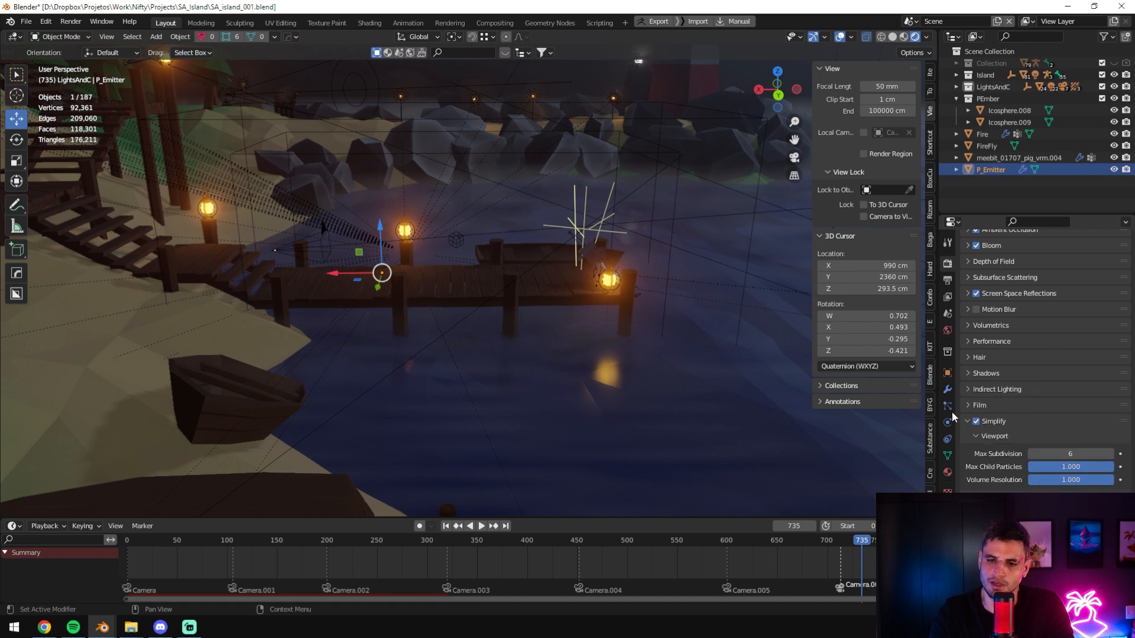
- Toggle Simplify off and on to compare the dock view, leaving it enabled
middle_click_drag(891, 400, 935, 407)
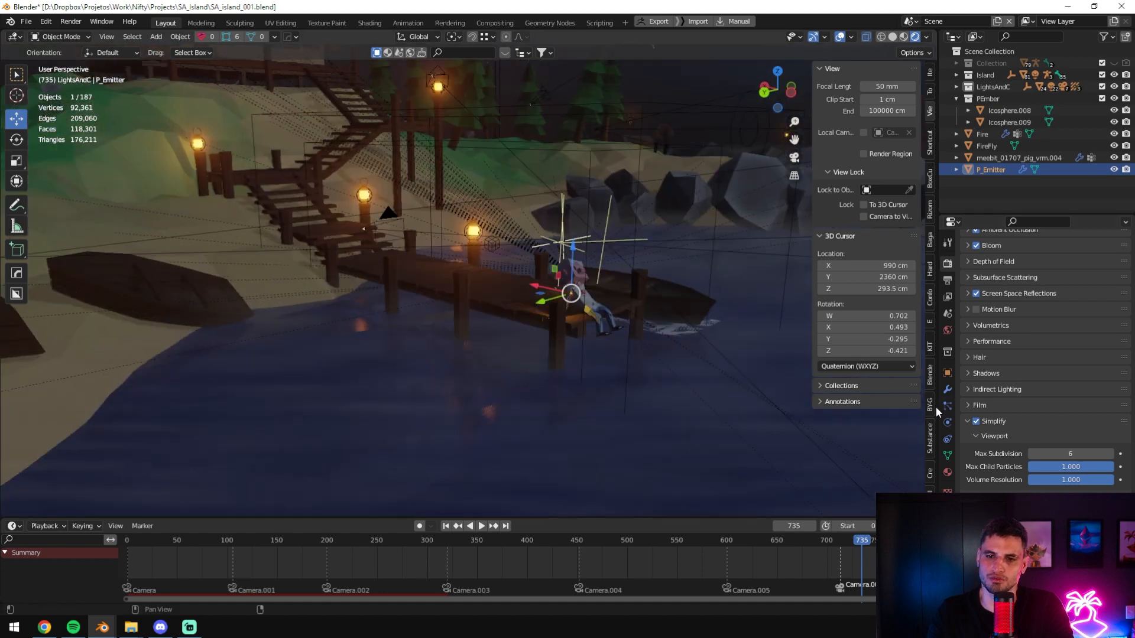
left_click(975, 420)
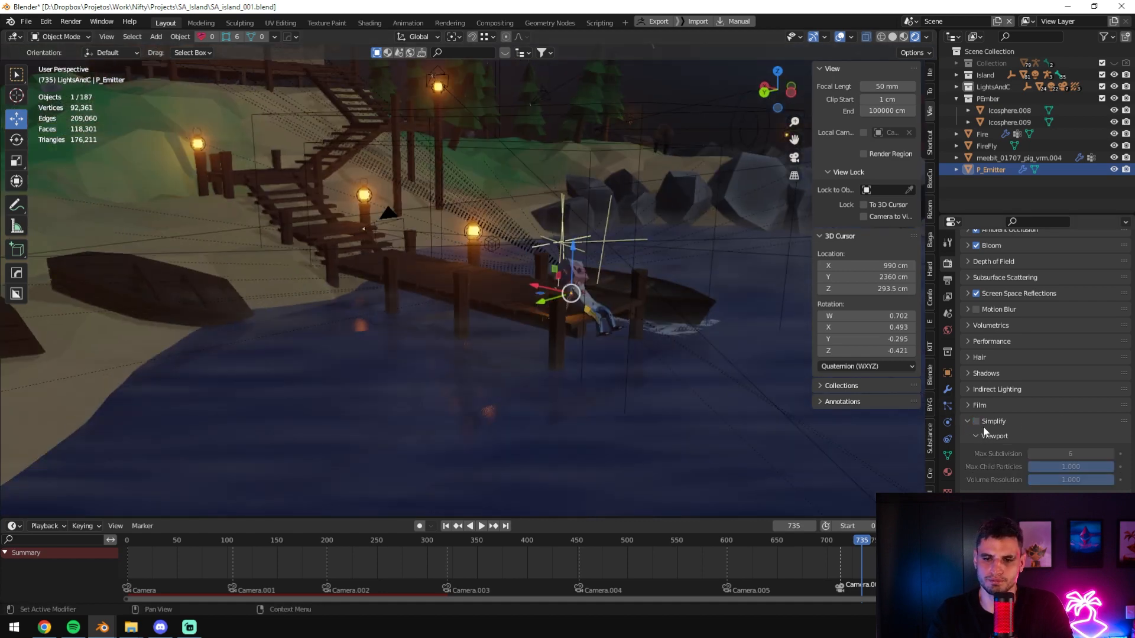
left_click(975, 421)
- Select the point light in the lantern midway along the dock and frame it in the viewport
middle_click_drag(739, 366, 354, 326)
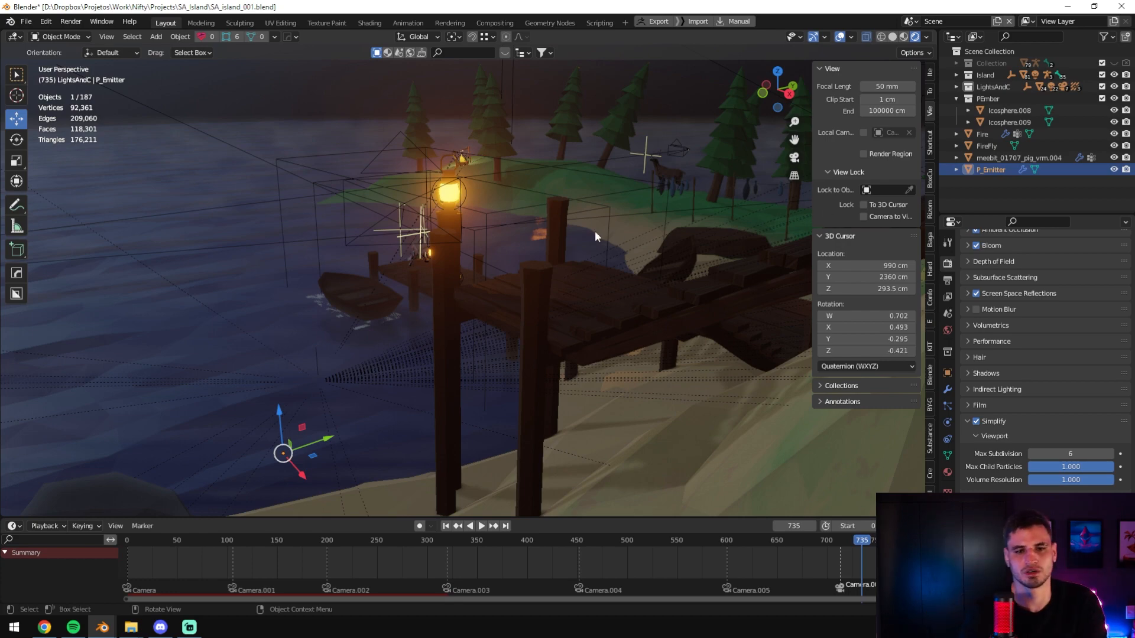
middle_click_drag(647, 255, 597, 261)
middle_click_drag(661, 281, 547, 301)
scroll(550, 294, "up", 8)
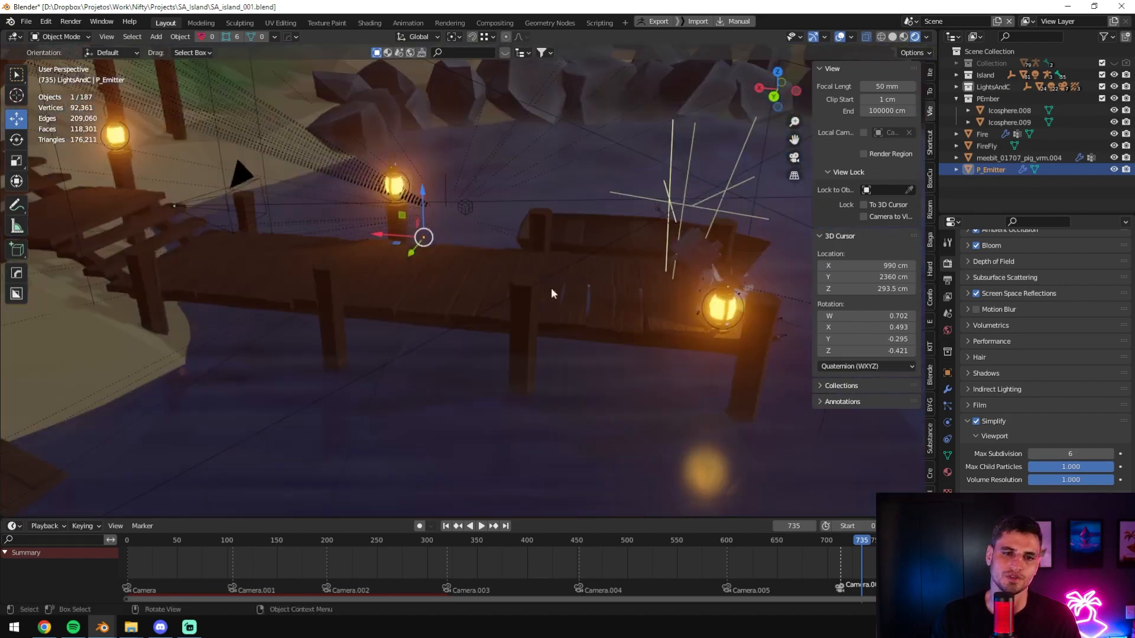
left_click(745, 300)
key("KP_Decimal")
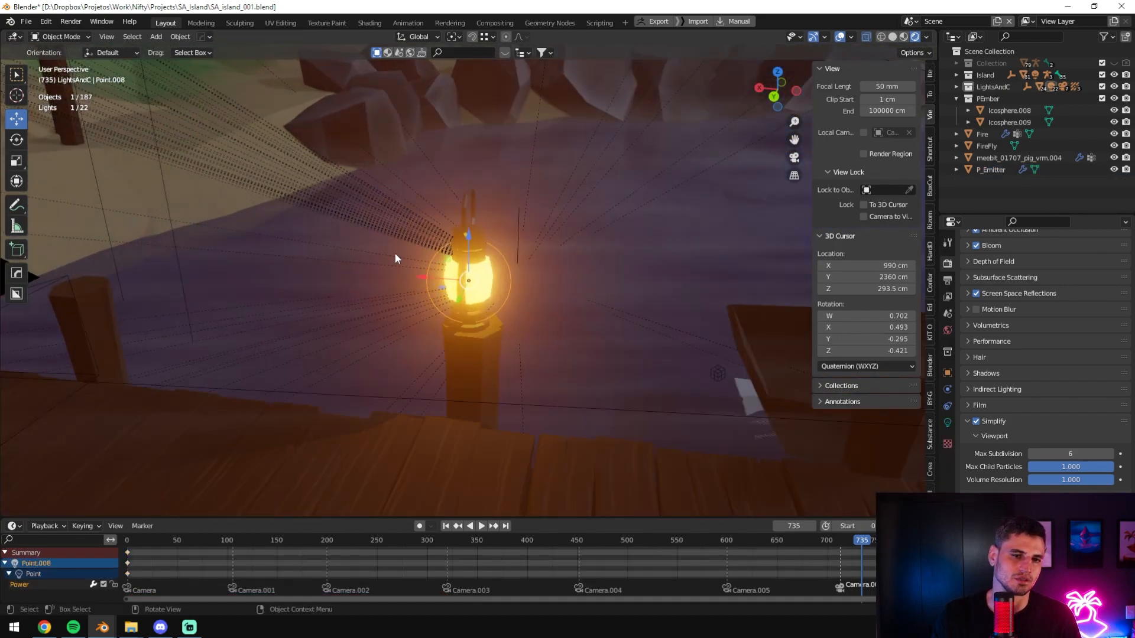
- Examine the lantern glow and haze around the dock, boat and seated character from several angles
middle_click_drag(394, 254, 313, 257)
key("g")
right_click(484, 274)
scroll(485, 274, "down", 4)
middle_click_drag(485, 274, 256, 289)
scroll(675, 282, "up", 8)
scroll(662, 281, "down", 5)
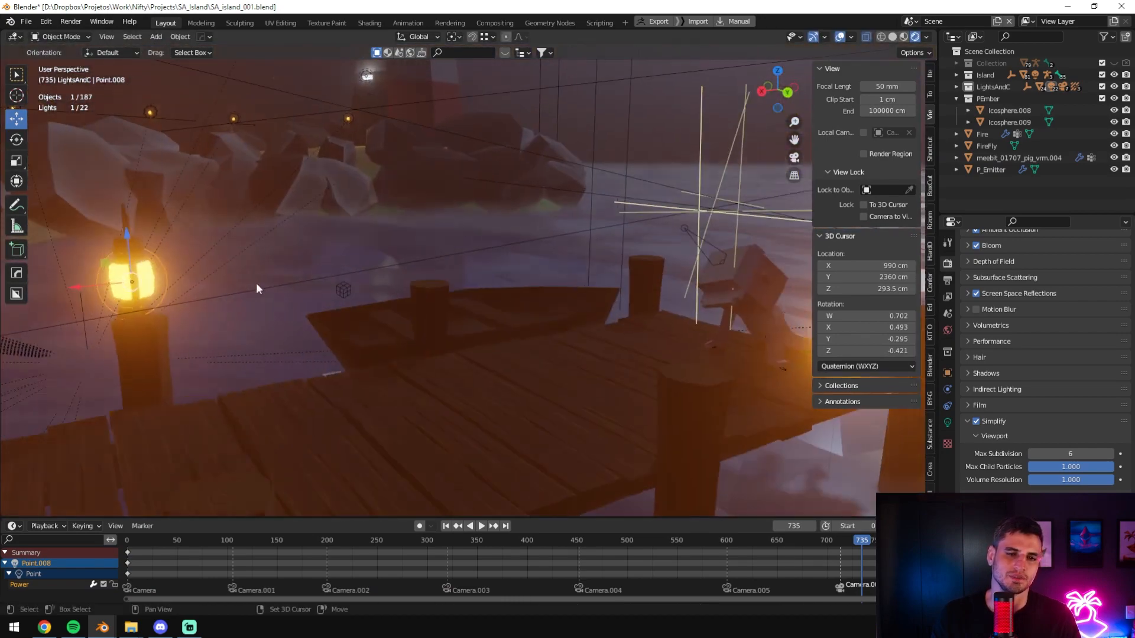
scroll(659, 262, "down", 5)
middle_click_drag(658, 262, 610, 297)
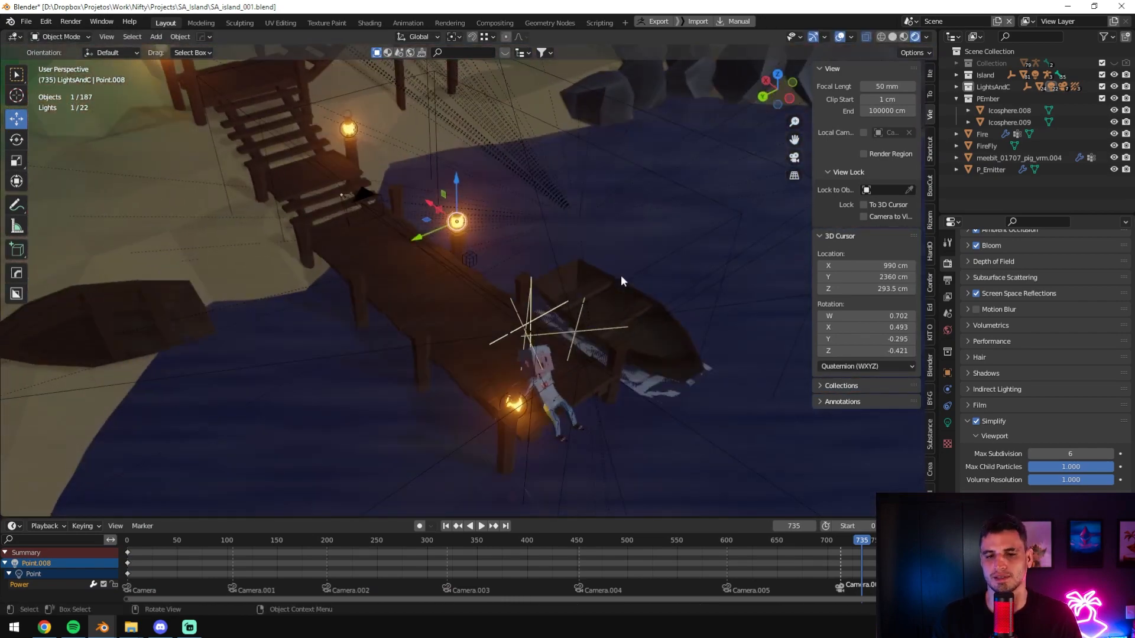
scroll(621, 281, "down", 5)
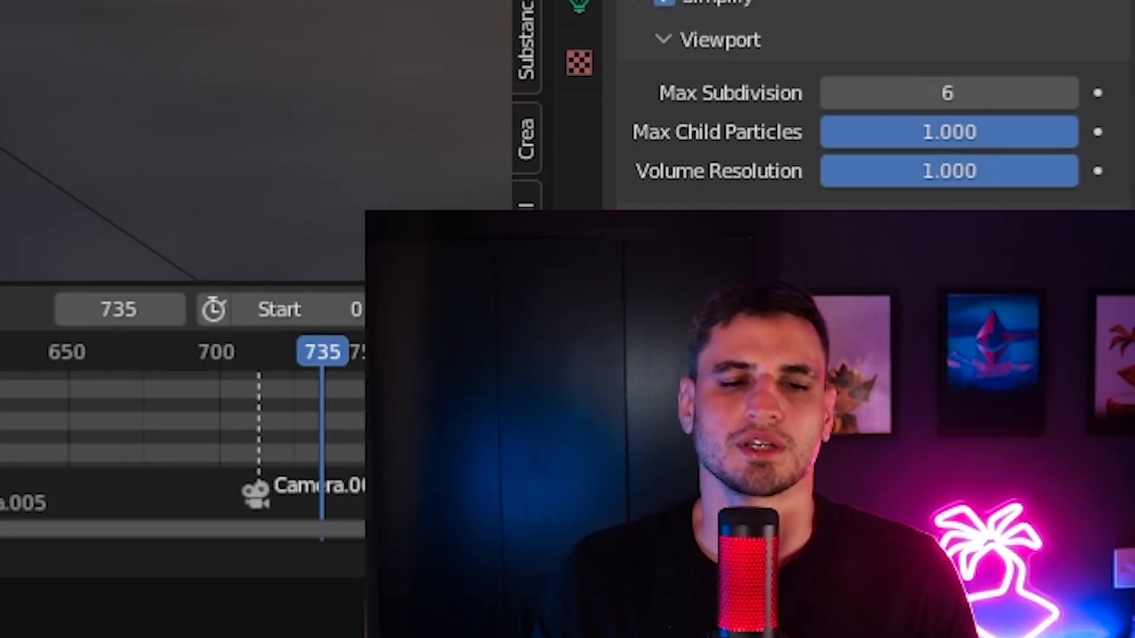